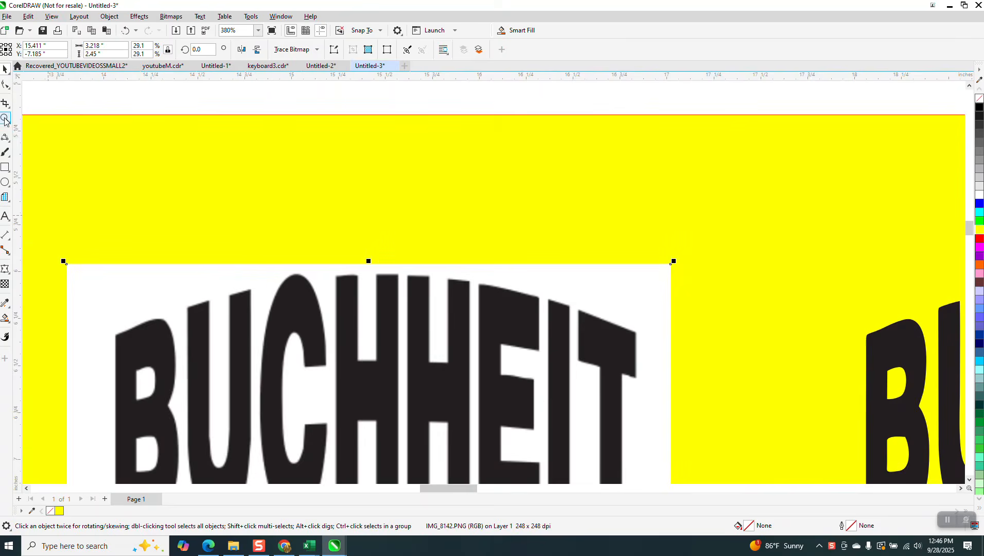
Zoom in closely on the letter H of the logo.
click(5, 119)
drag(334, 264, 374, 309)
scroll(336, 279, down, 8)
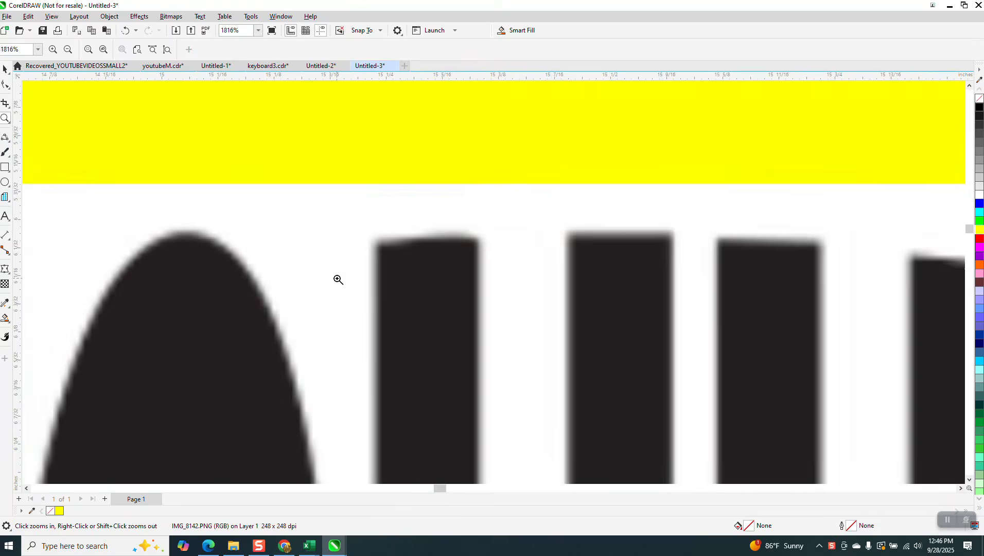
scroll(278, 248, down, 1)
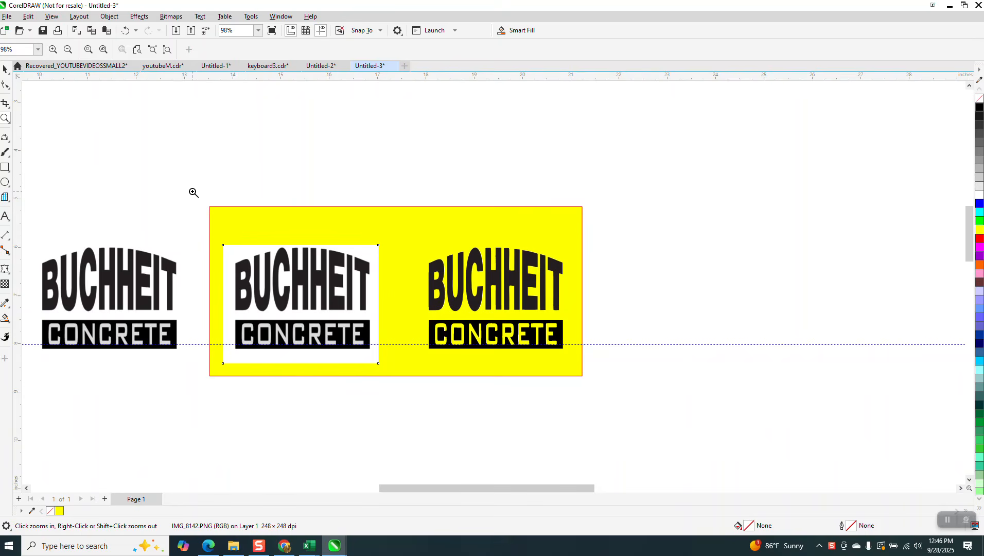
Import the IMG_8142 screenshot from Downloads onto the canvas.
click(7, 18)
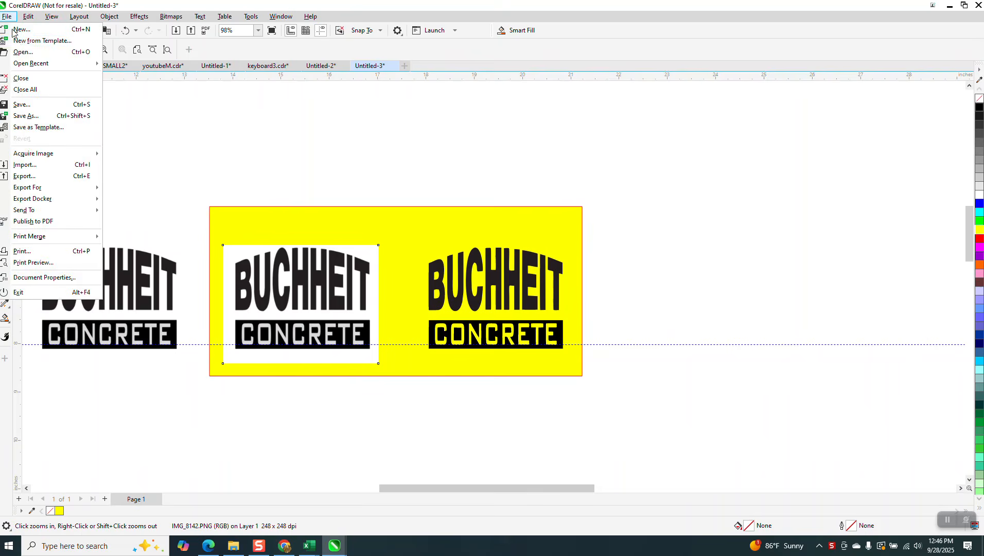
click(29, 165)
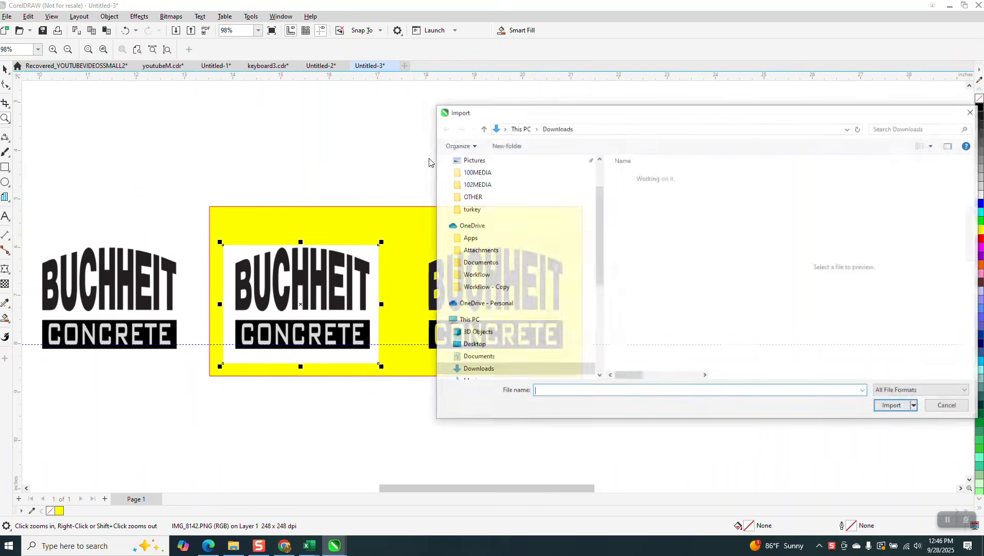
click(652, 190)
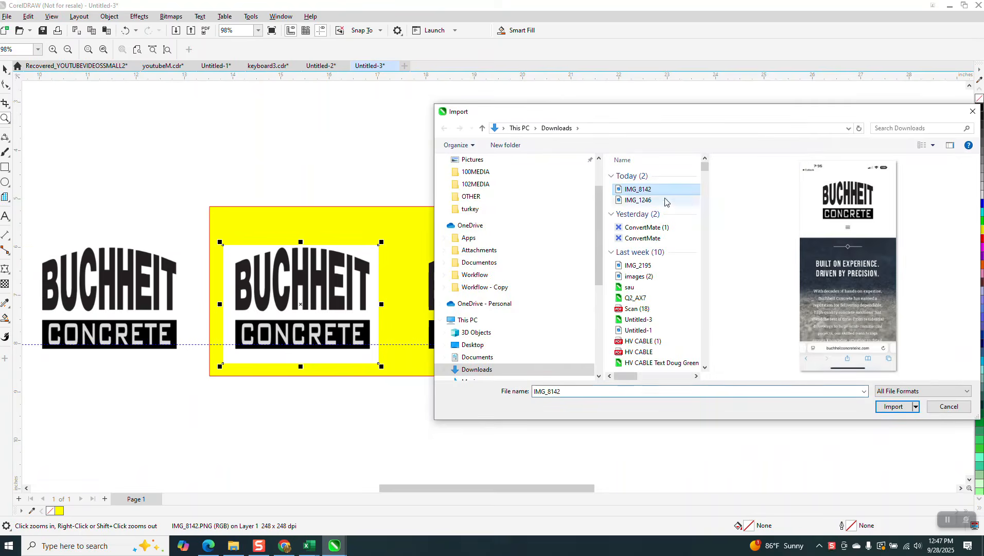
click(898, 414)
click(639, 202)
Move the imported screenshot to the left of the sign.
scroll(578, 222, down, 2)
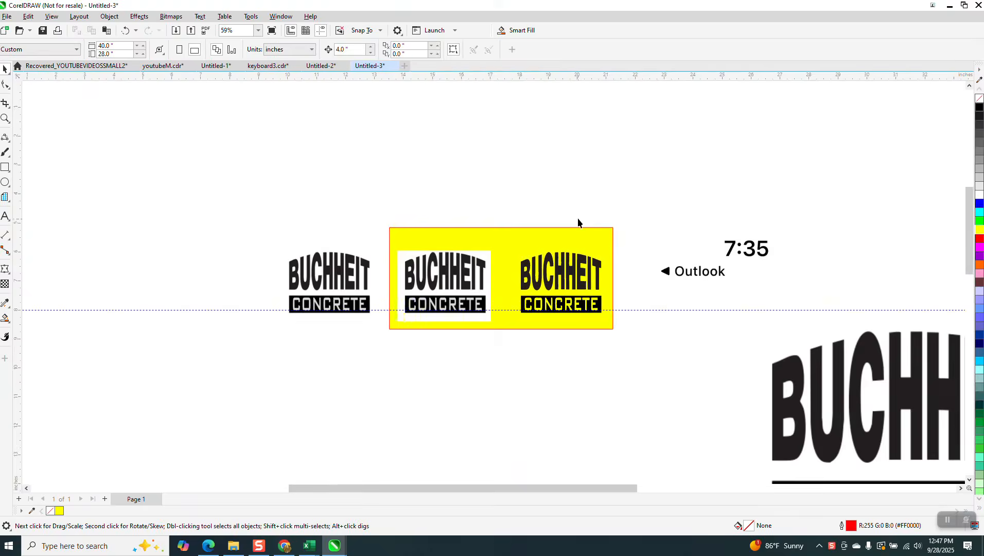
scroll(579, 218, down, 2)
drag(824, 347, 308, 224)
scroll(309, 273, down, 1)
scroll(307, 274, up, 2)
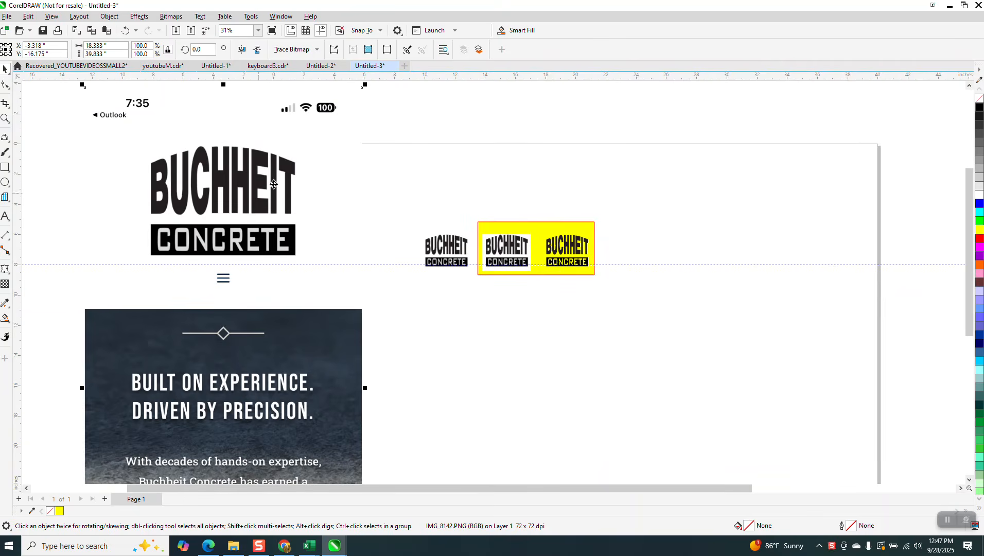
Crop the imported screenshot down to the Buchheit logo.
click(7, 105)
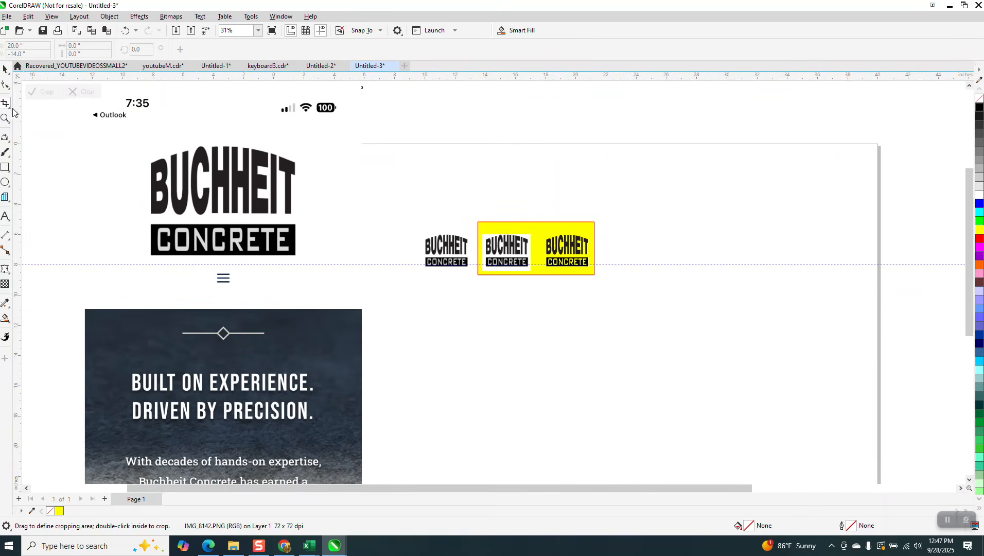
click(10, 107)
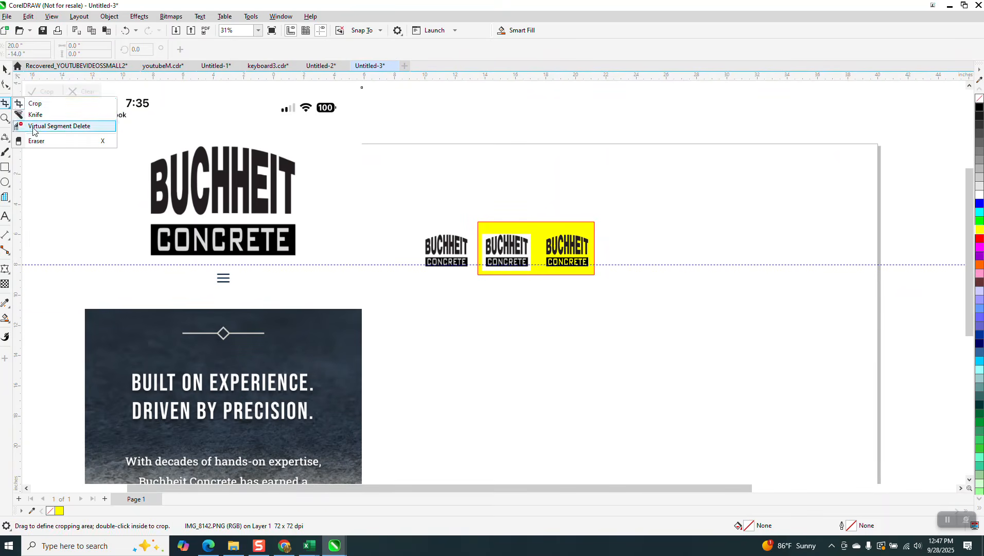
click(52, 127)
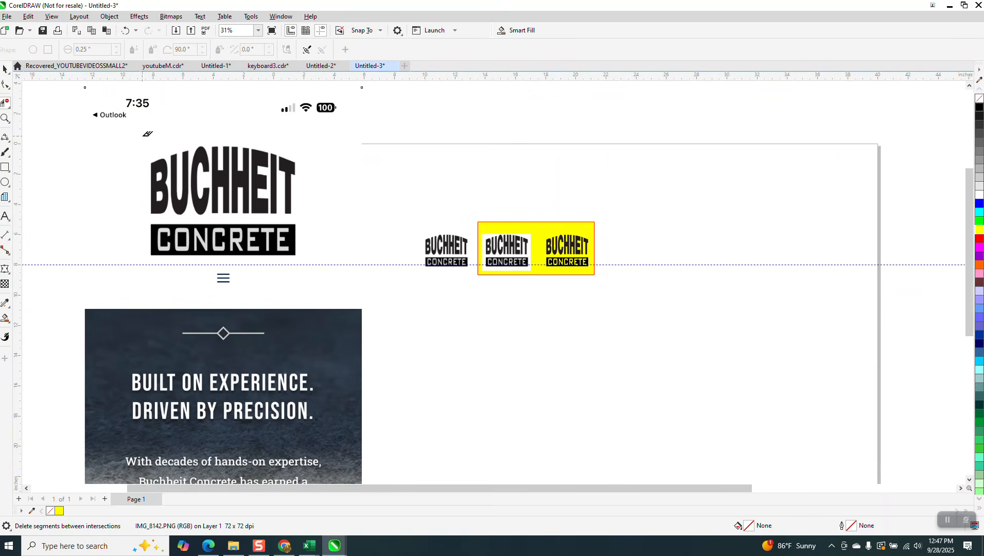
click(9, 107)
click(32, 105)
drag(136, 140, 312, 264)
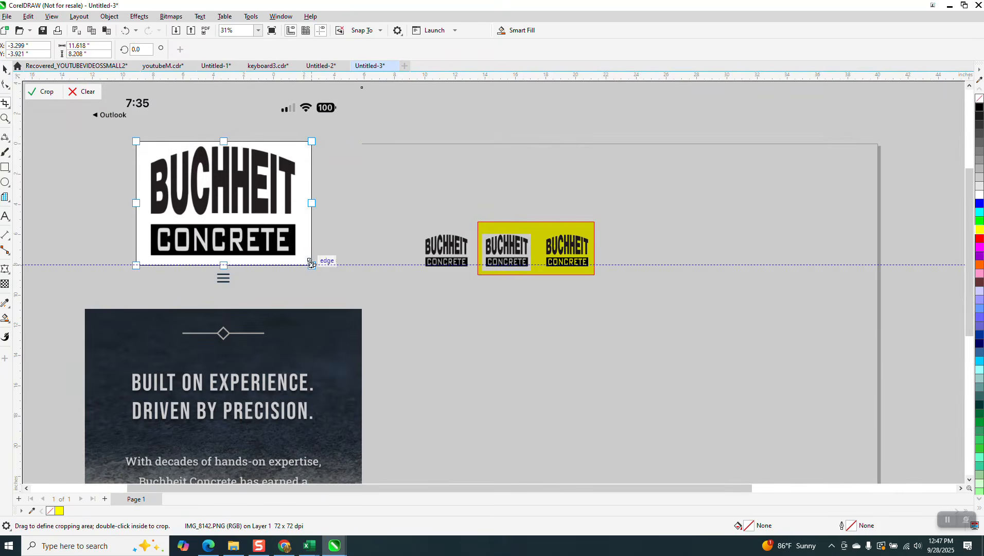
click(47, 92)
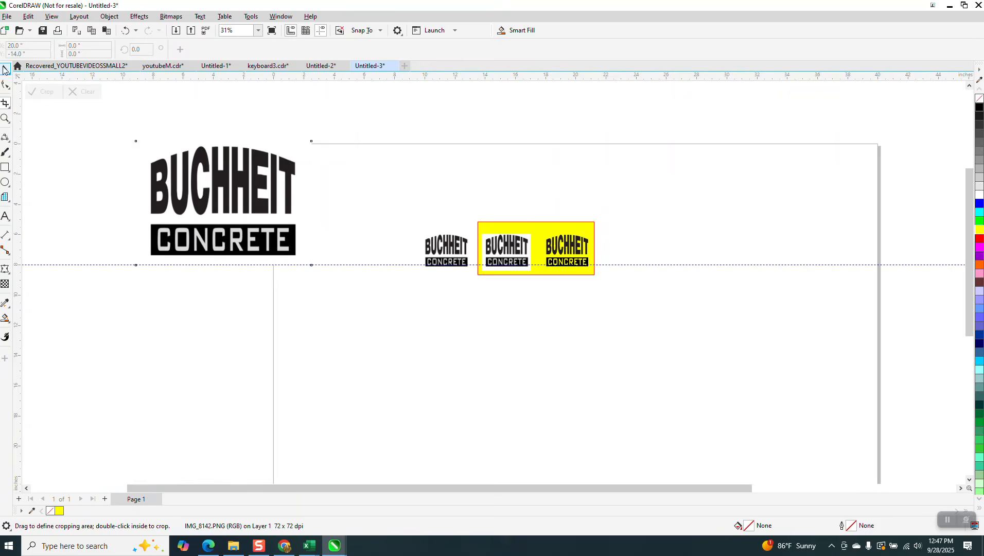
Delete the cropped logo and zoom in on the yellow-panel logo.
click(4, 69)
click(211, 181)
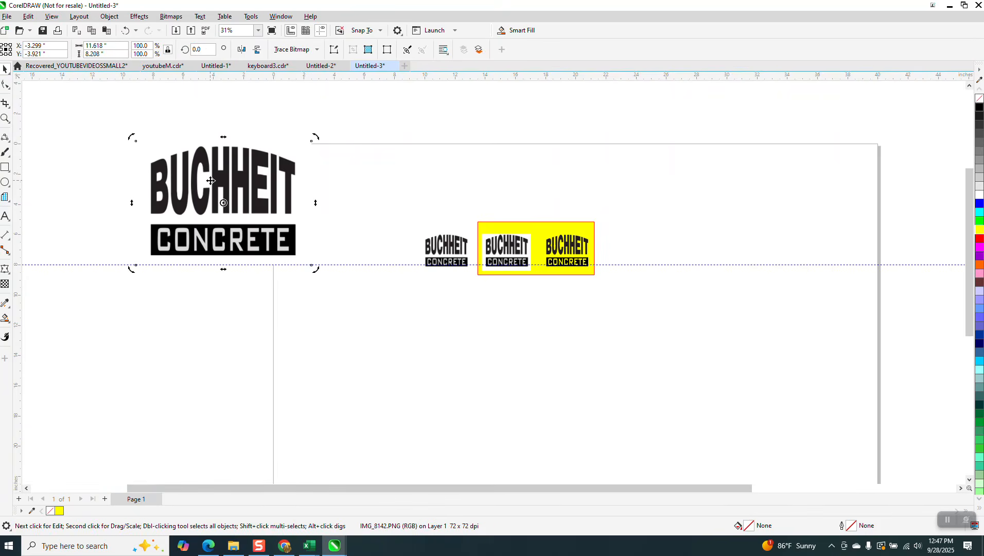
key(Delete)
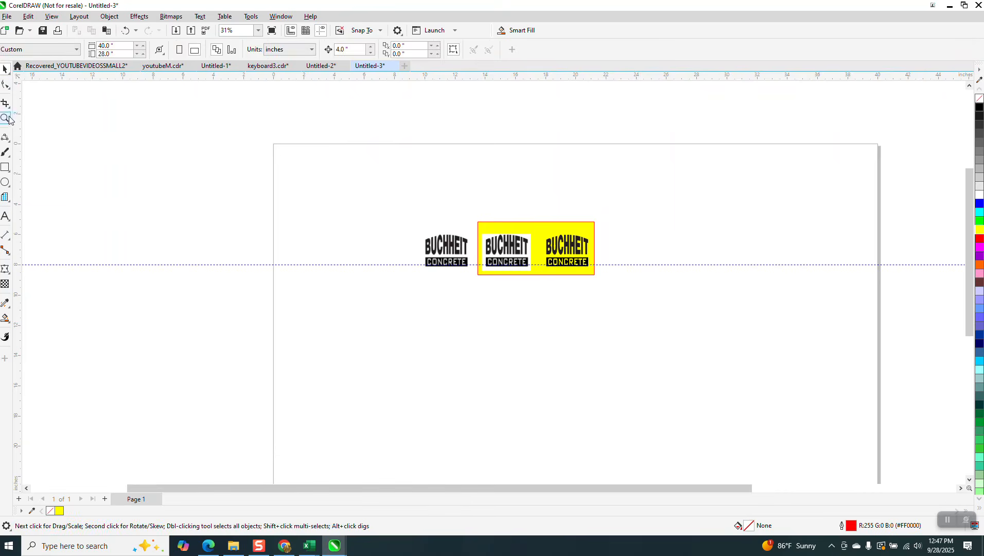
click(9, 119)
drag(476, 223, 616, 301)
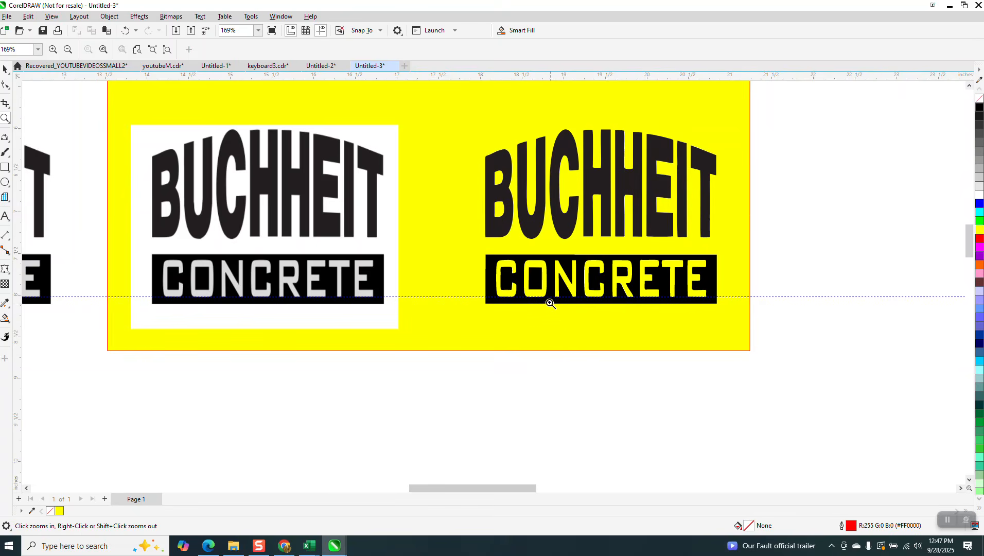
drag(156, 262, 323, 311)
scroll(314, 308, down, 2)
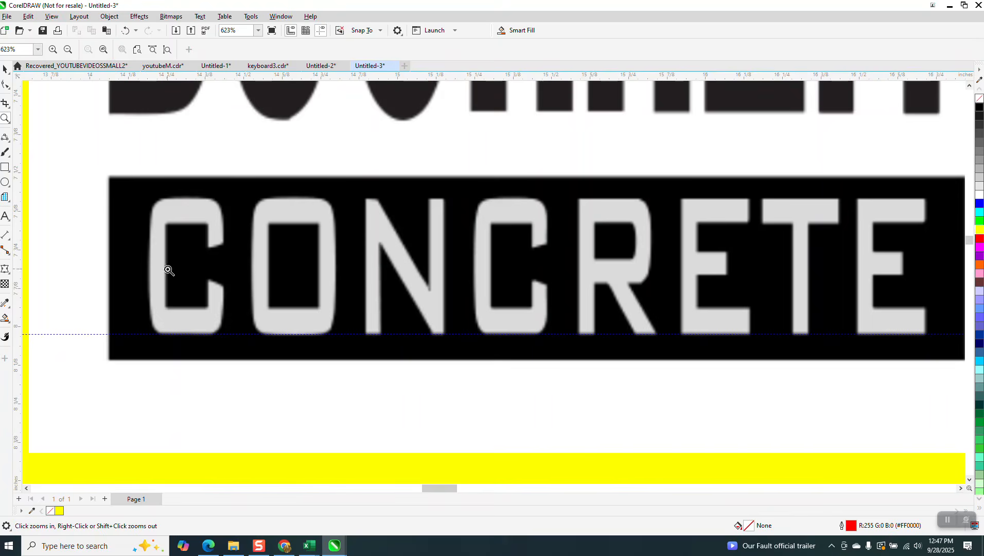
scroll(183, 273, down, 1)
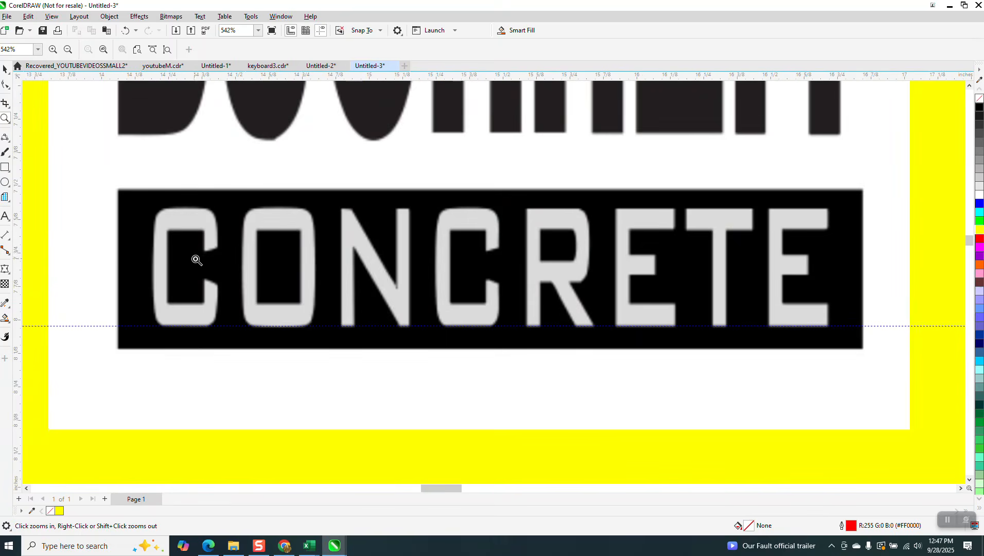
scroll(201, 265, down, 3)
scroll(209, 273, down, 1)
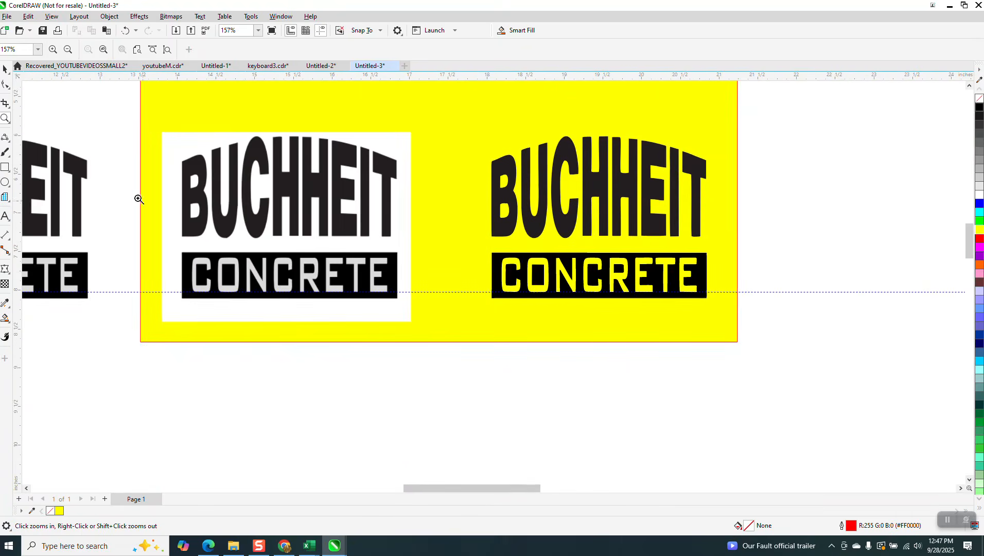
click(5, 69)
click(315, 179)
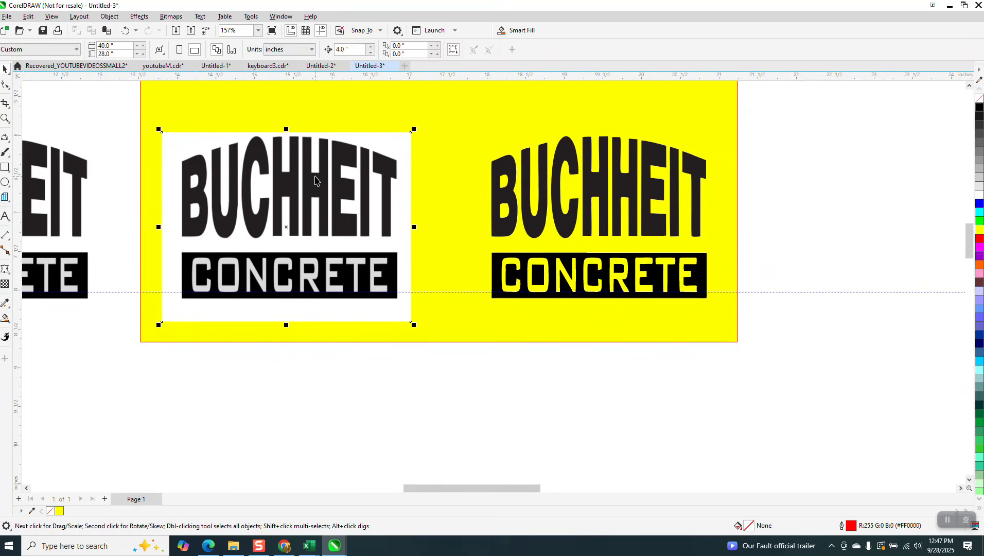
drag(773, 142, 457, 338)
Group the right logo's pieces and drag them below the yellow page.
key(ctrl+g)
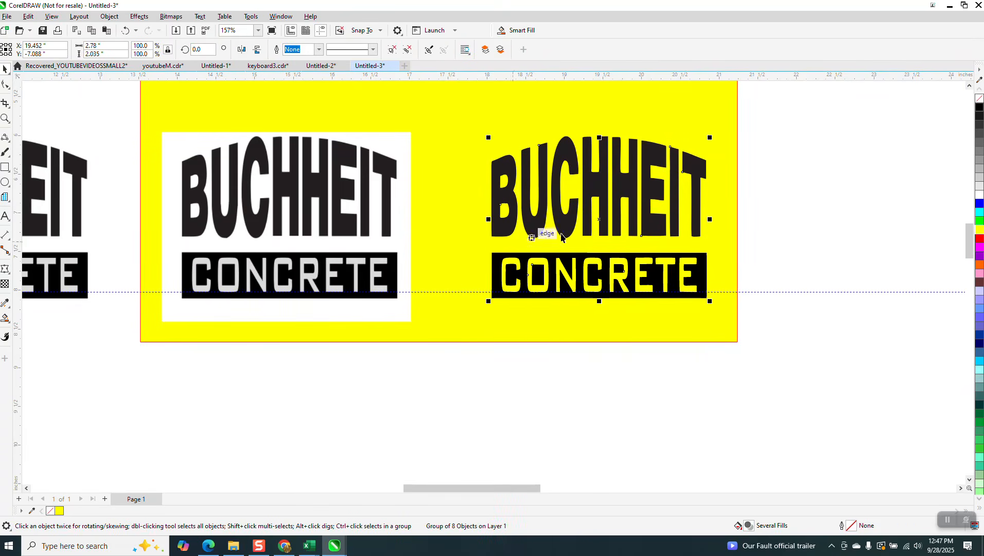
drag(599, 248, 583, 437)
click(121, 32)
drag(763, 112, 470, 308)
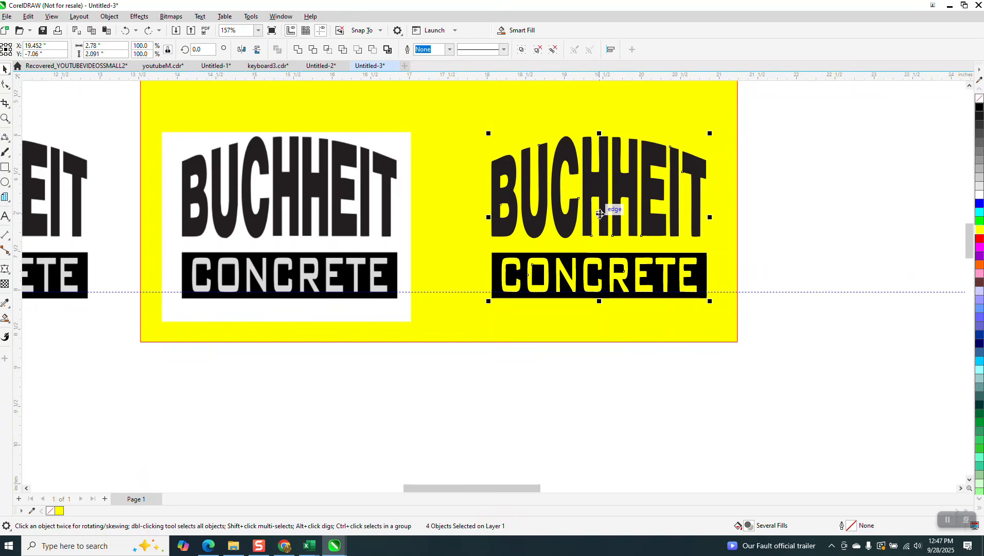
drag(606, 211, 586, 429)
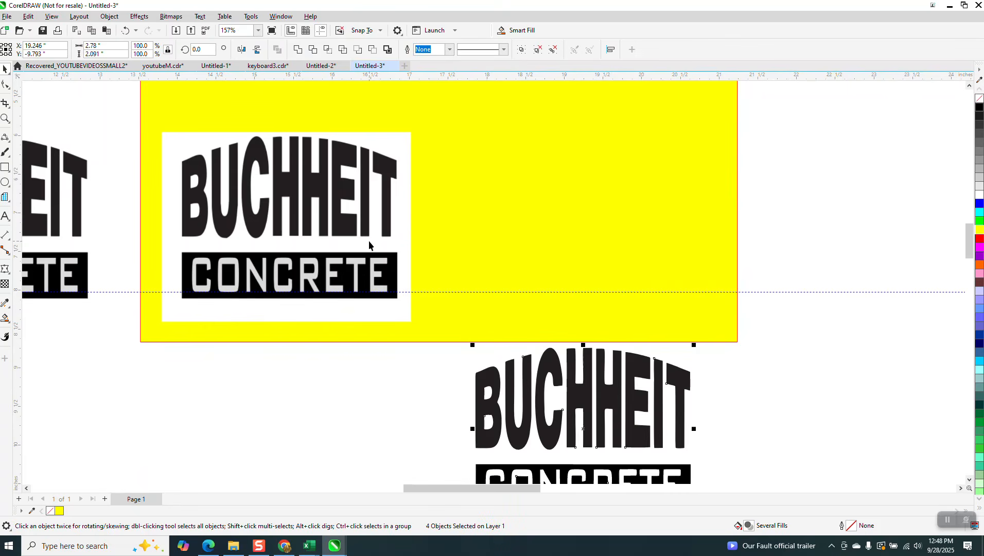
click(369, 245)
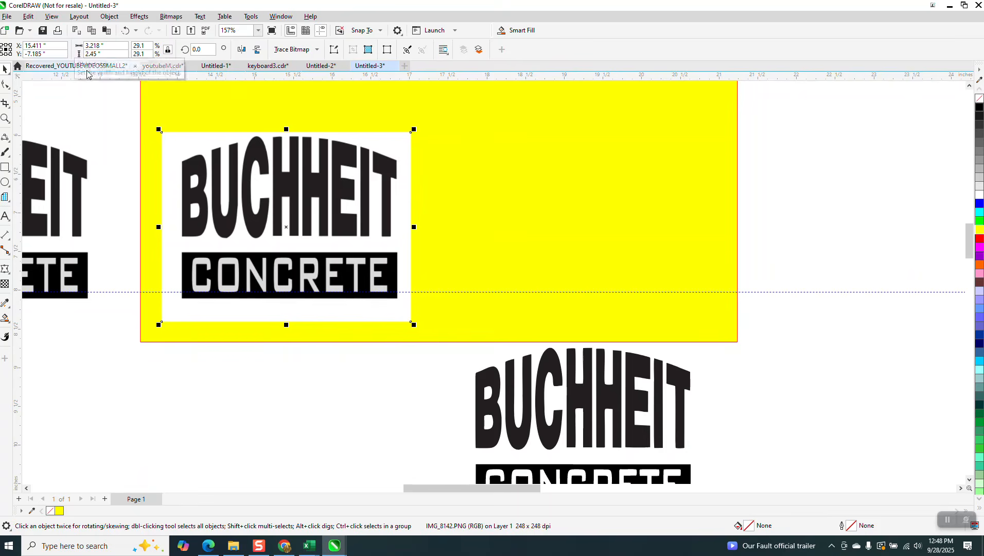
click(56, 103)
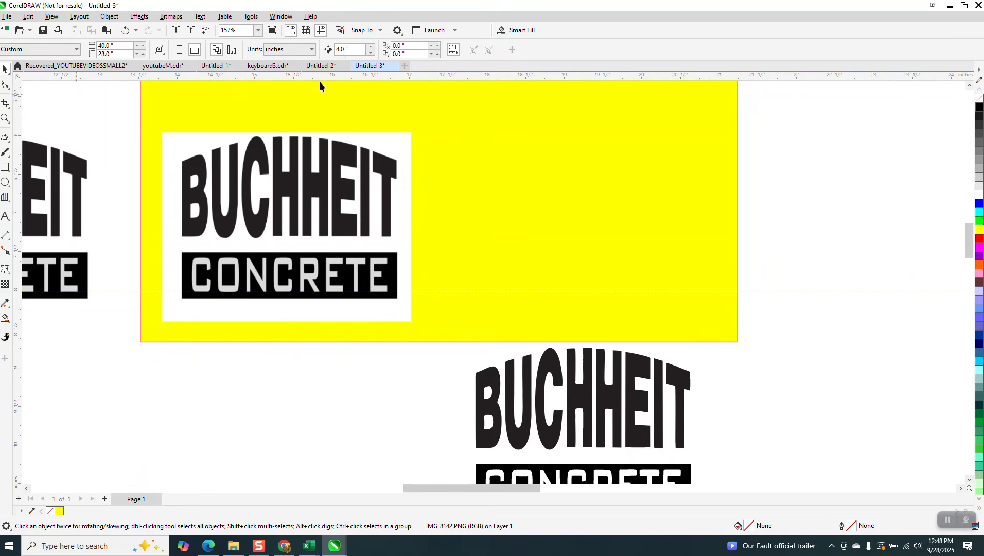
Clipart-trace the BUCHHEIT CONCRETE bitmap, removing background colour from the entire image, and nudge it 4 inches right.
click(344, 141)
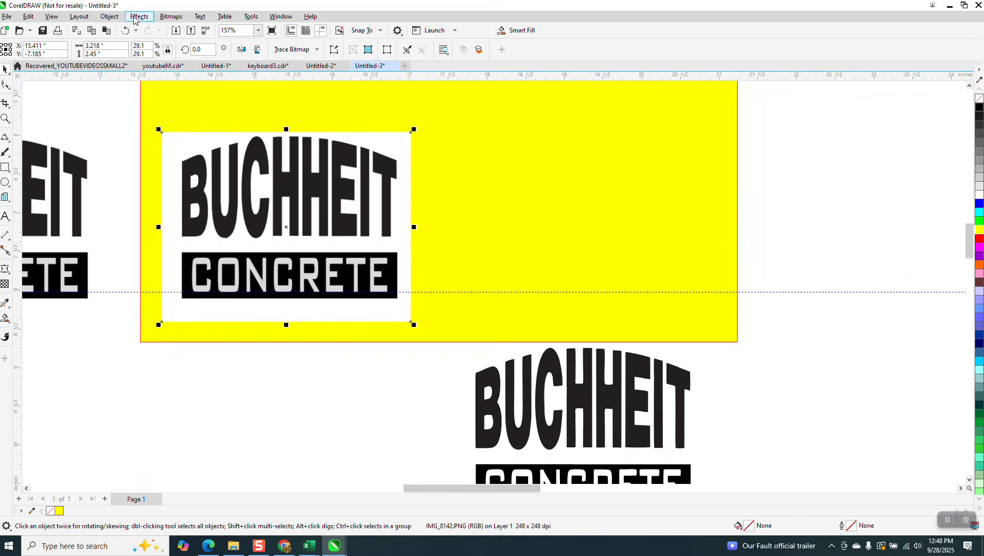
click(318, 52)
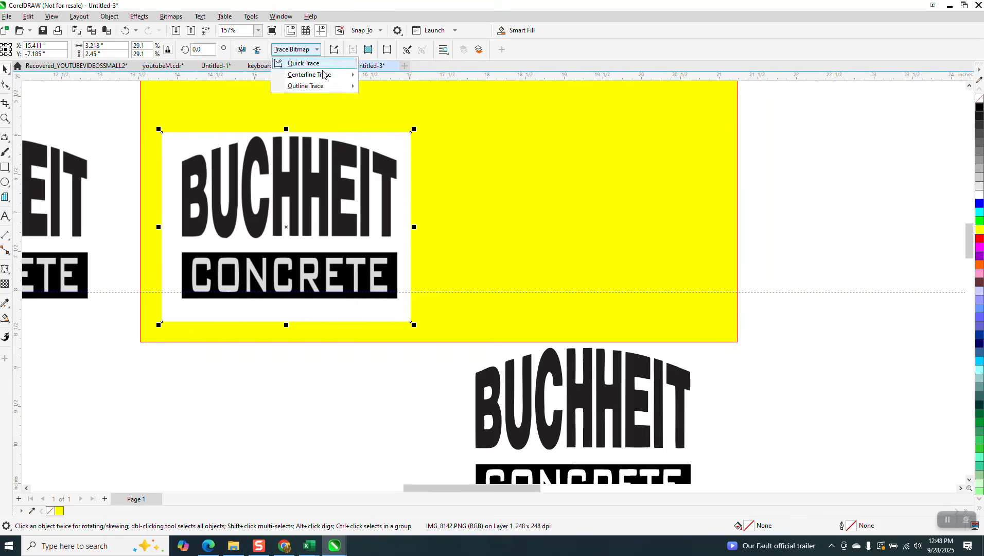
mouse_move(321, 87)
click(382, 122)
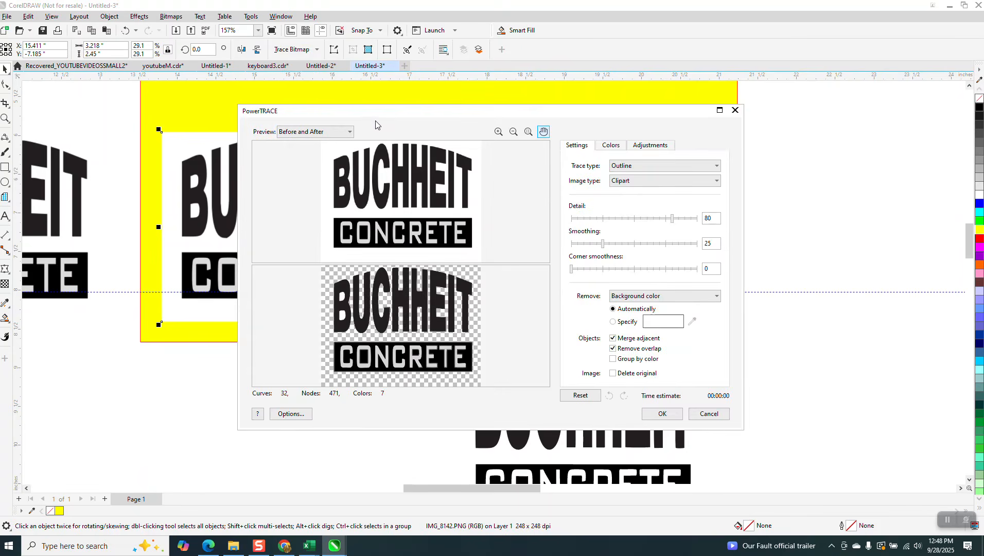
click(717, 297)
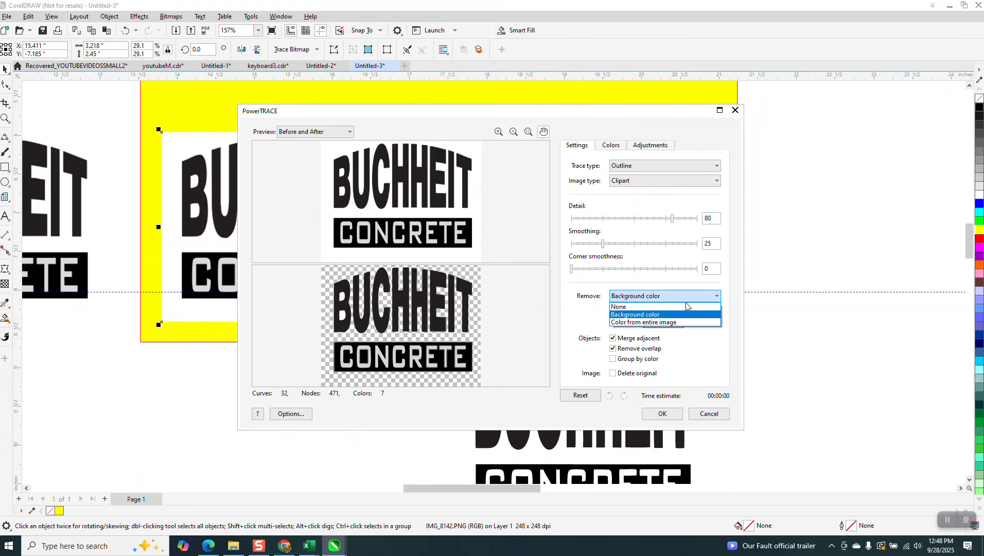
click(635, 322)
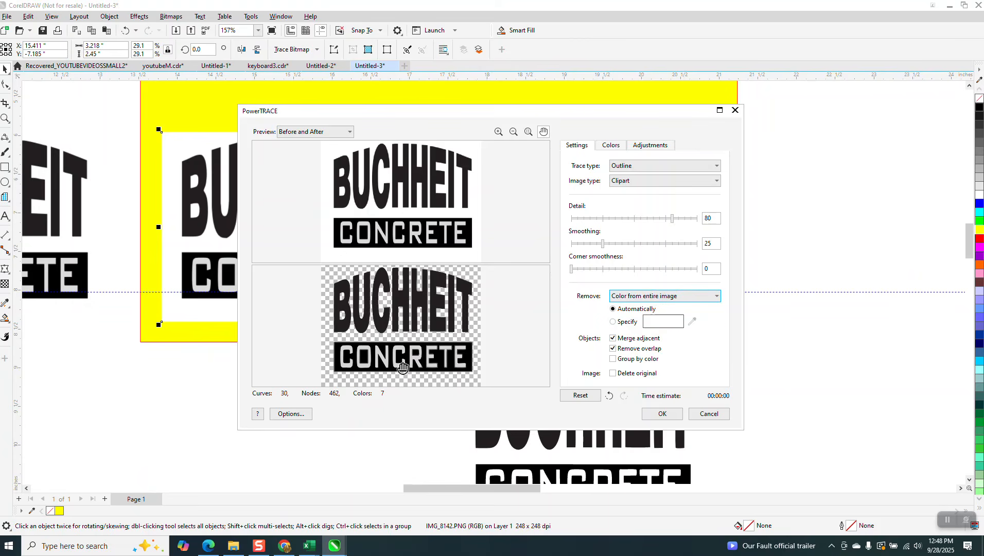
click(657, 414)
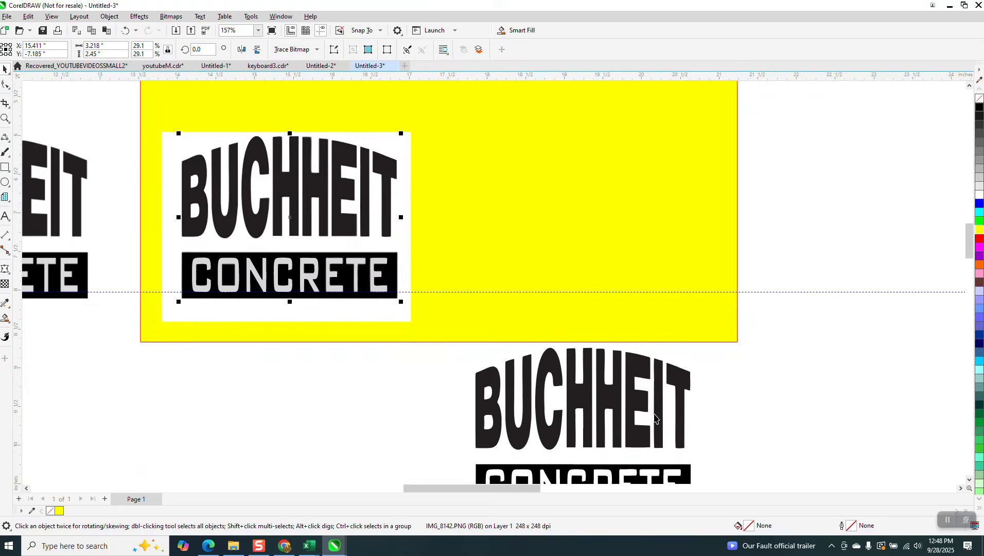
key(Right)
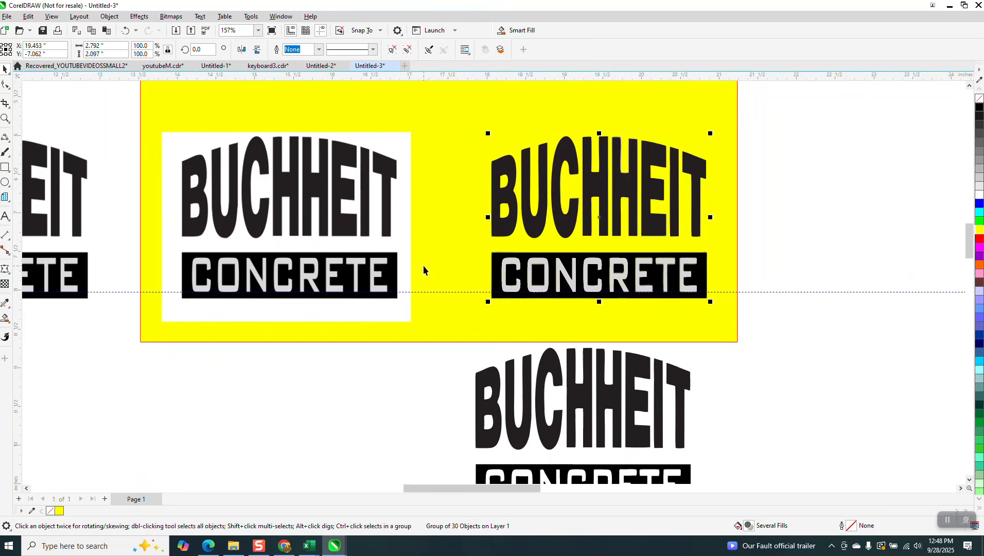
click(5, 118)
drag(549, 145, 608, 187)
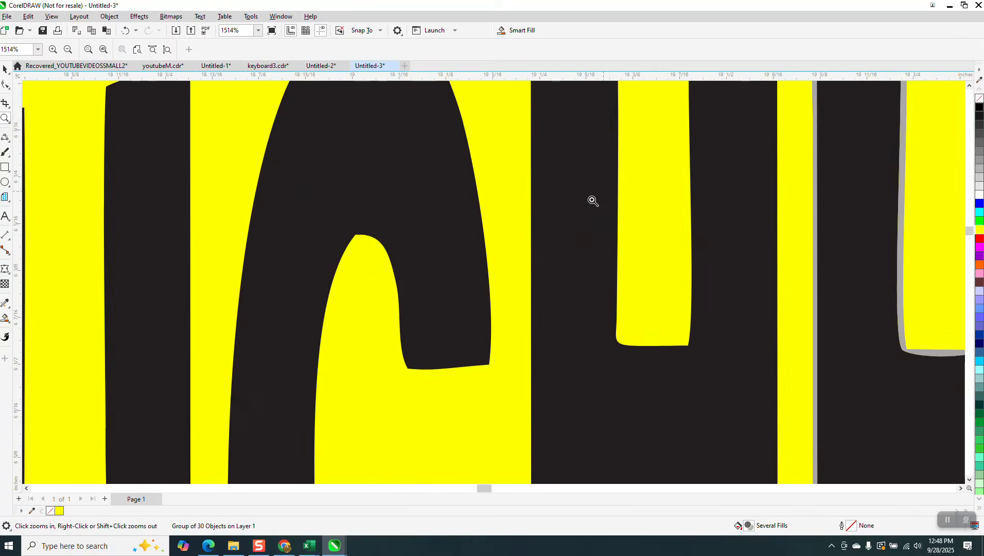
right_click(593, 203)
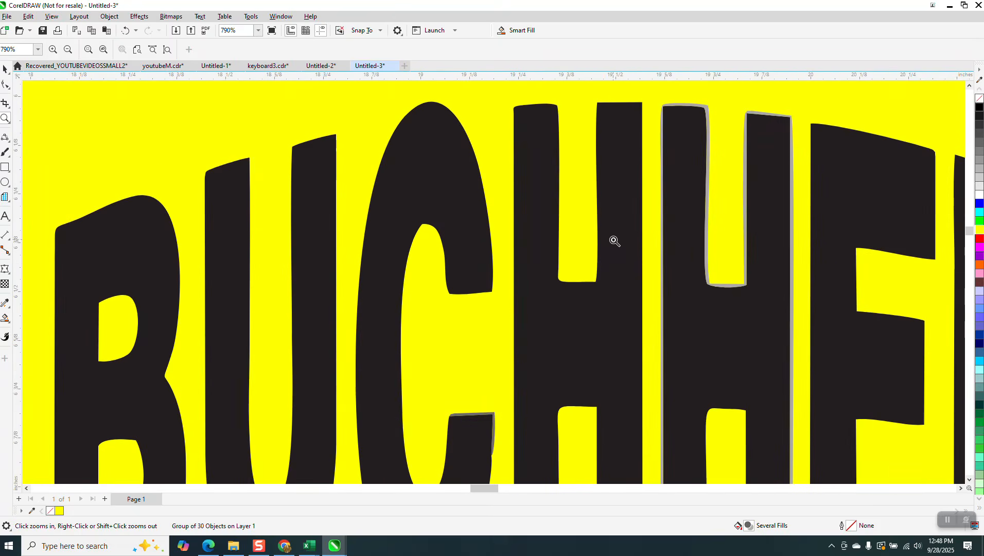
right_click(613, 241)
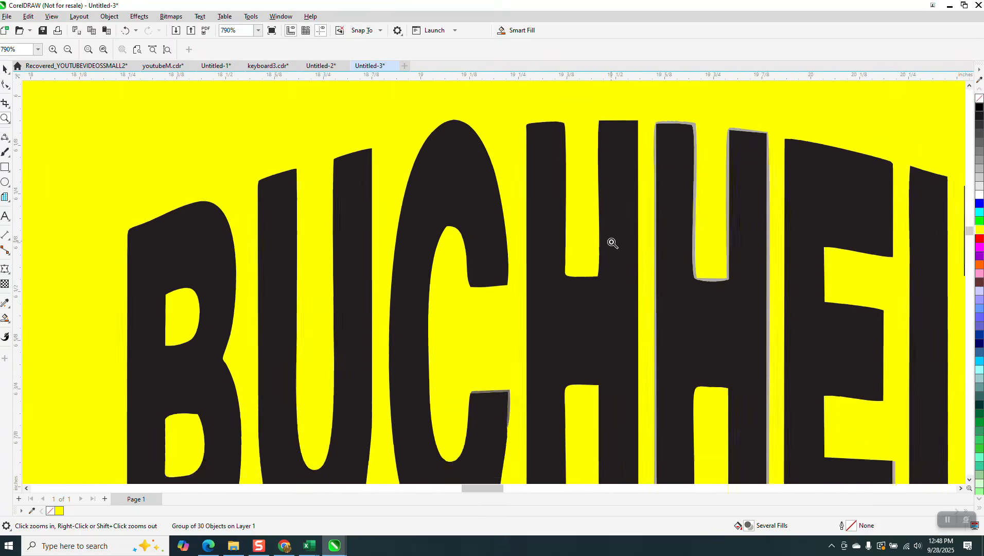
drag(664, 146, 699, 198)
right_click(481, 167)
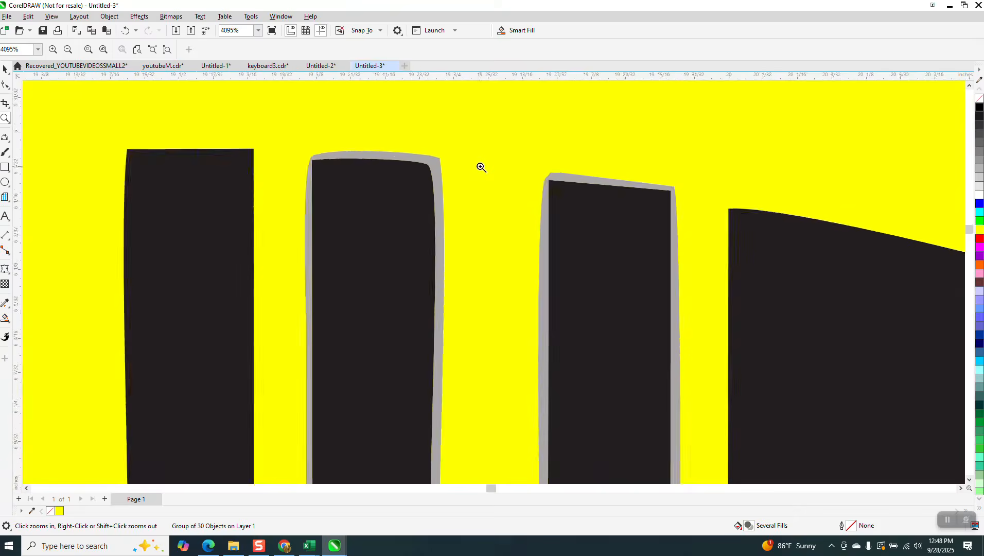
right_click(475, 162)
right_click(469, 161)
right_click(464, 163)
right_click(464, 164)
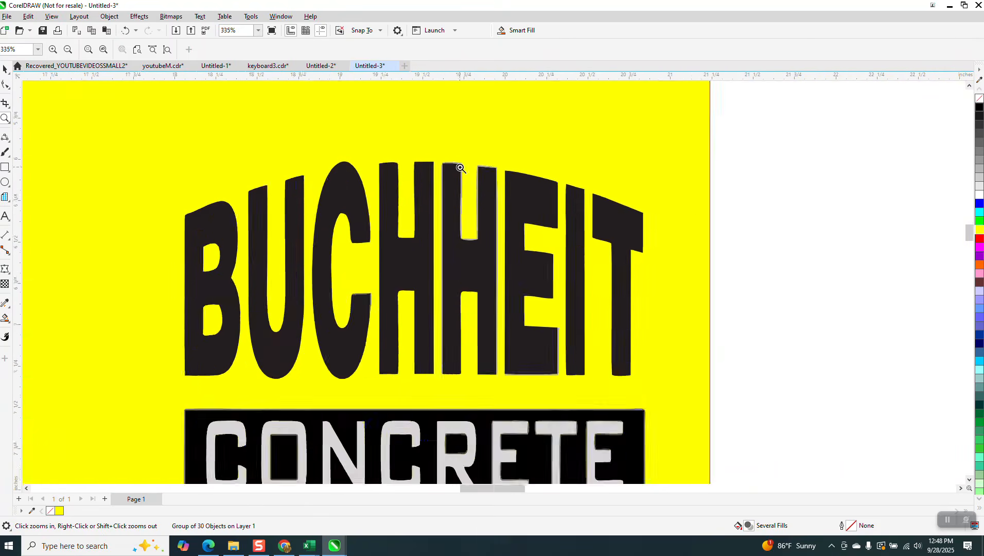
right_click(458, 164)
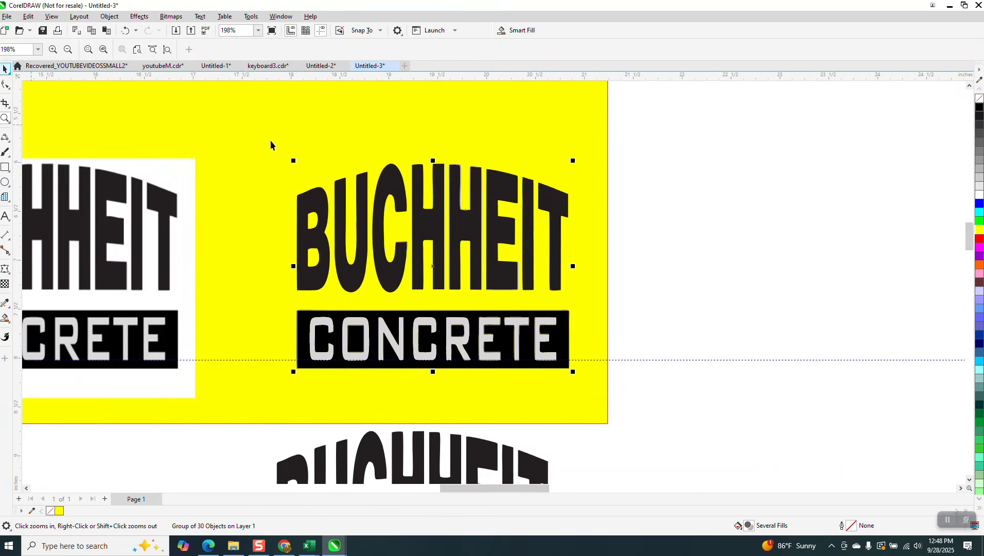
key(space)
Ungroup all pieces of the traced logo.
click(109, 16)
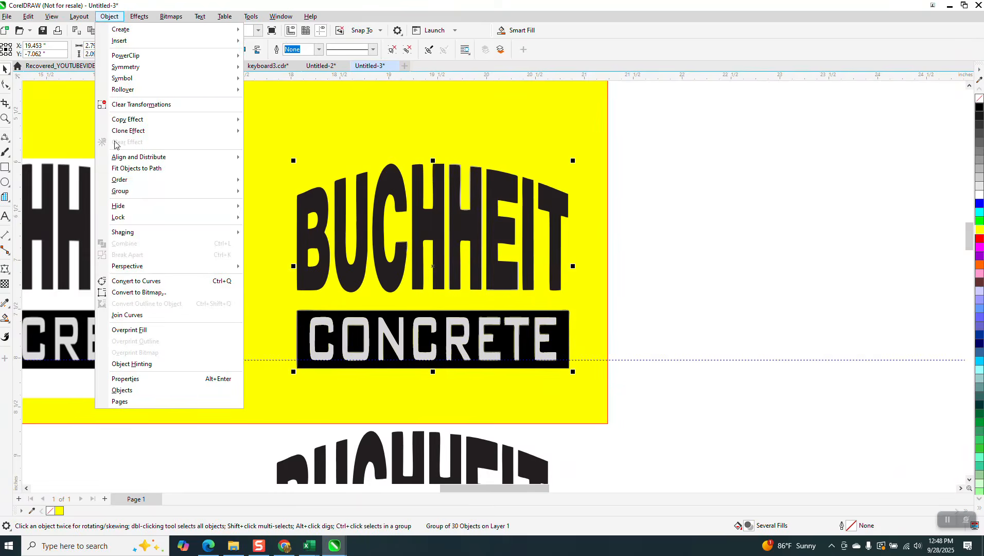
mouse_move(127, 192)
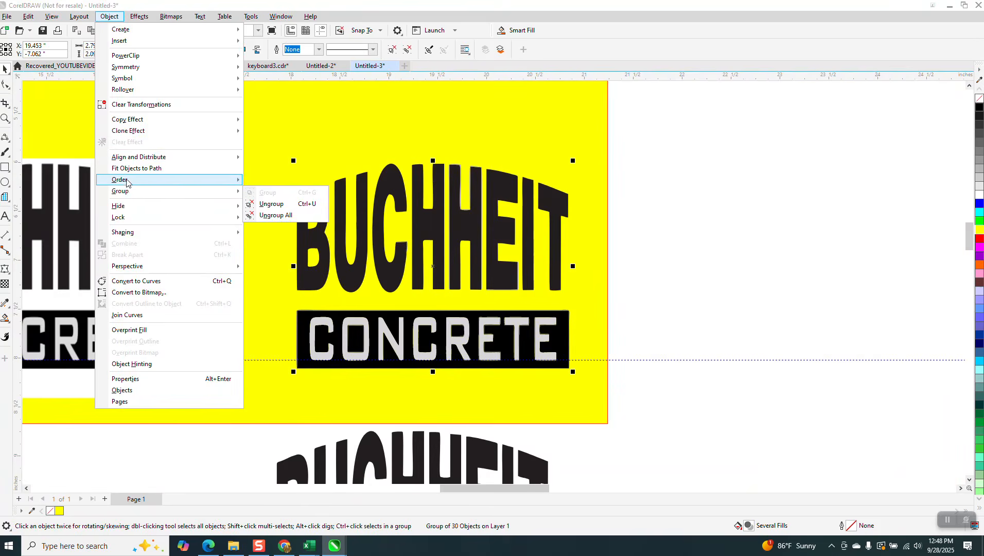
click(274, 222)
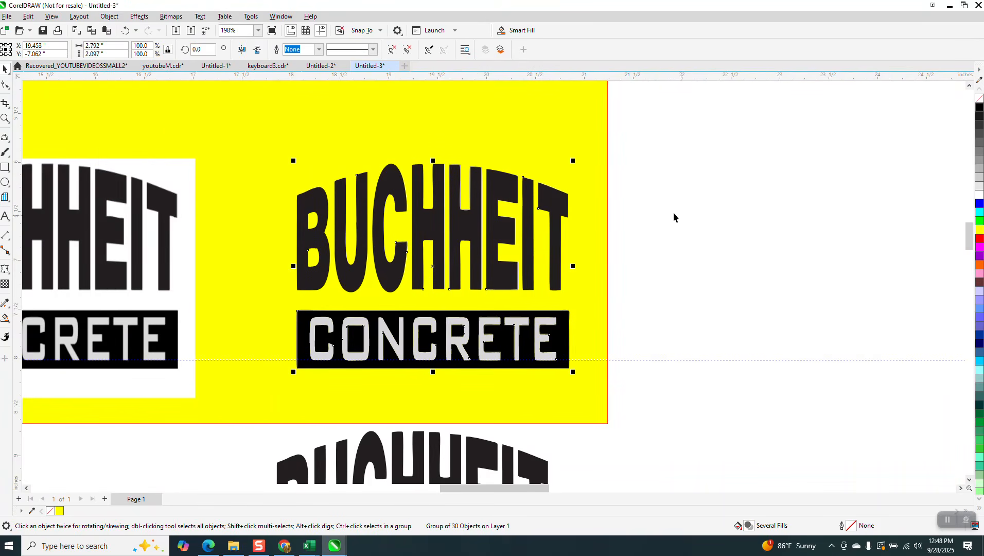
Delete the stray grey fragment at the foot of BUCHHEIT's E.
click(5, 119)
drag(409, 165, 553, 249)
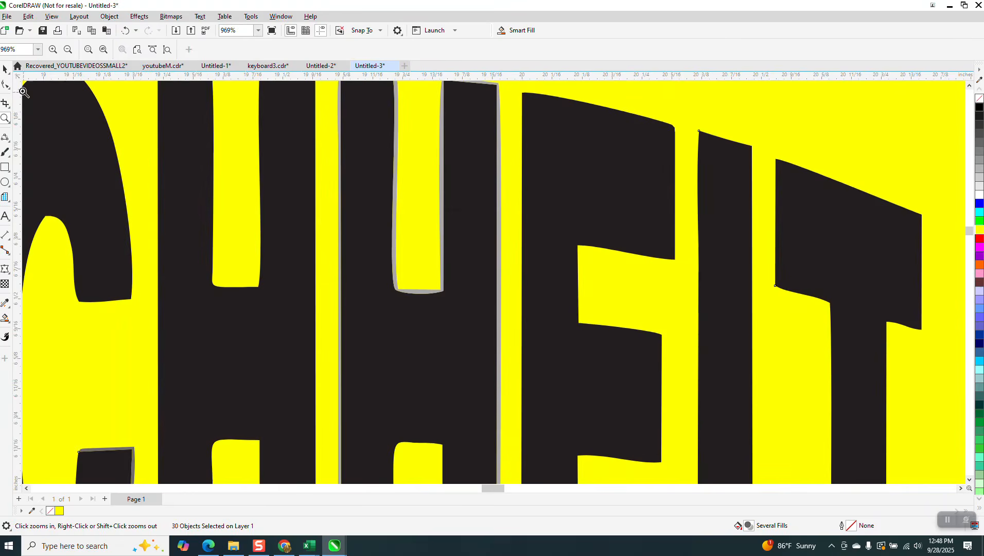
click(5, 69)
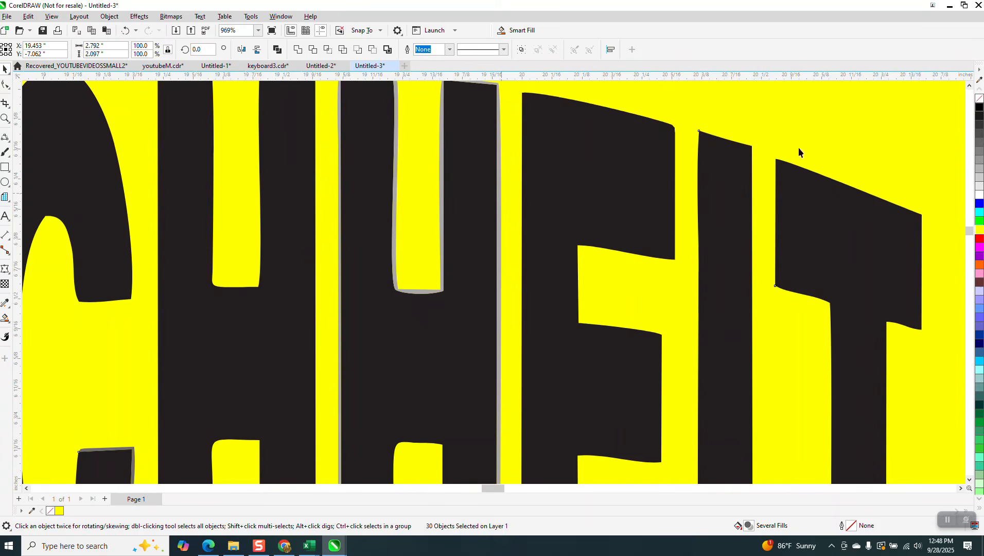
click(499, 190)
click(498, 190)
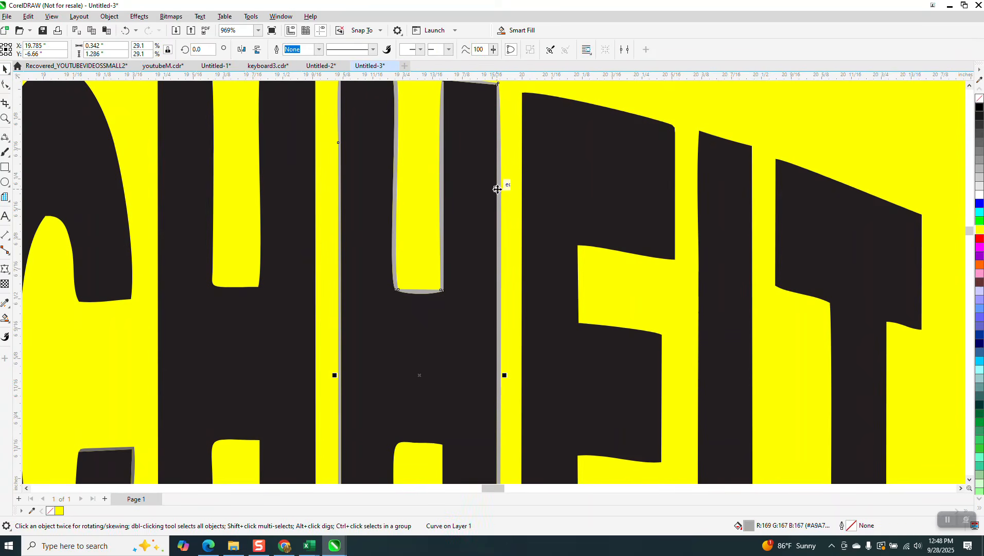
key(Escape)
scroll(489, 193, down, 2)
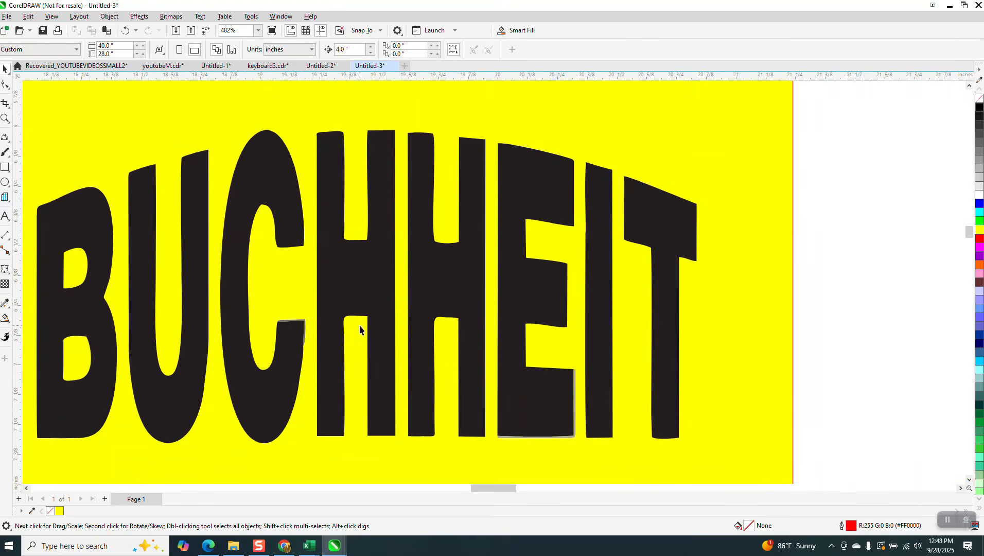
scroll(371, 229, down, 1)
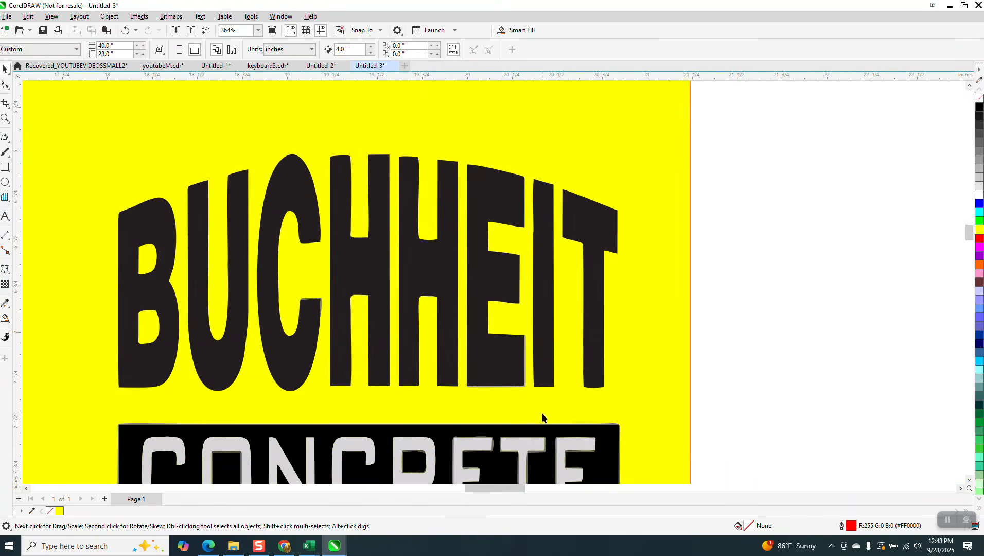
click(517, 386)
key(Delete)
scroll(310, 378, down, 1)
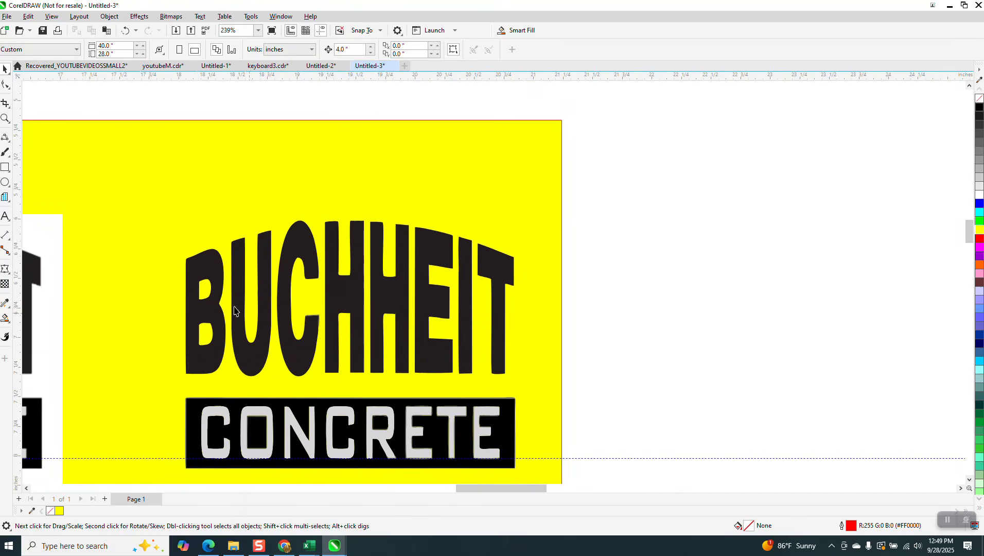
Zoom onto the CONCRETE panel and select the grey cover over the first C.
click(5, 118)
drag(135, 326, 587, 499)
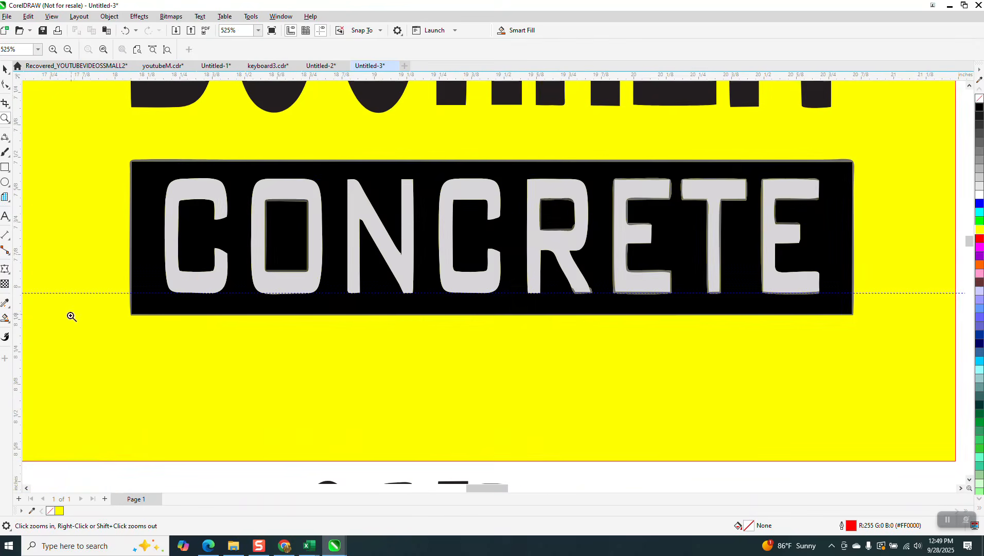
click(5, 68)
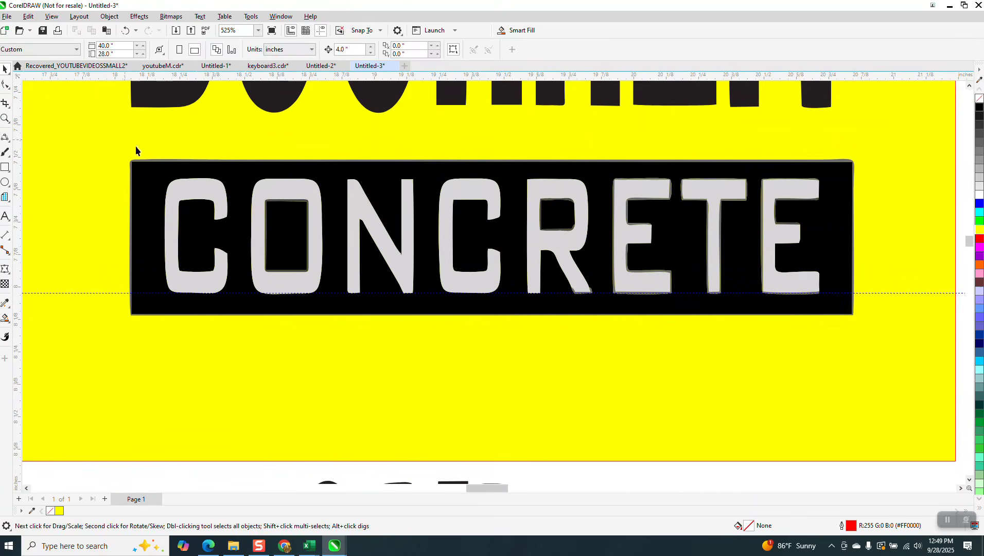
click(204, 192)
Delete the grey covers over C, O, N, C, R, E, T and E to reveal yellow letters.
key(Delete)
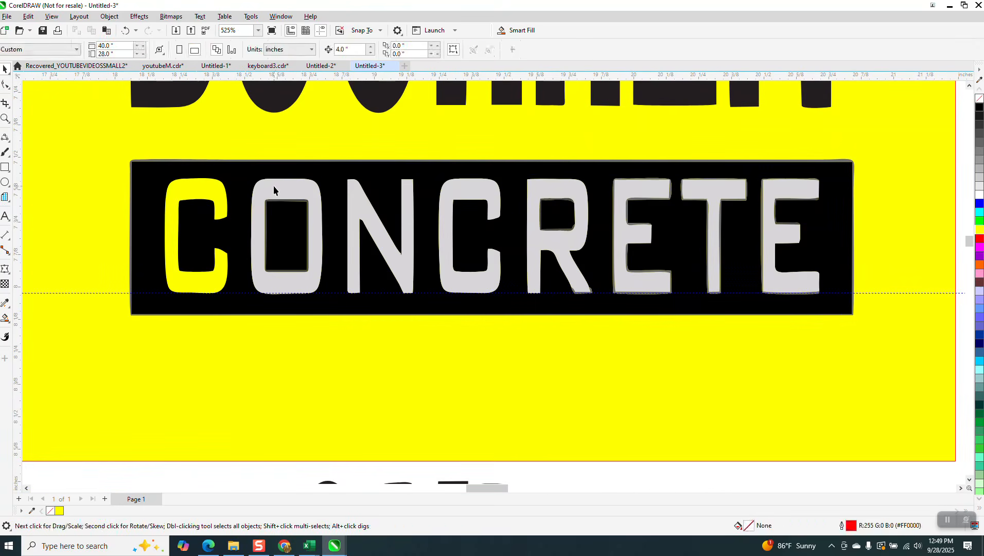
click(273, 185)
key(Delete)
click(386, 189)
key(Delete)
click(456, 199)
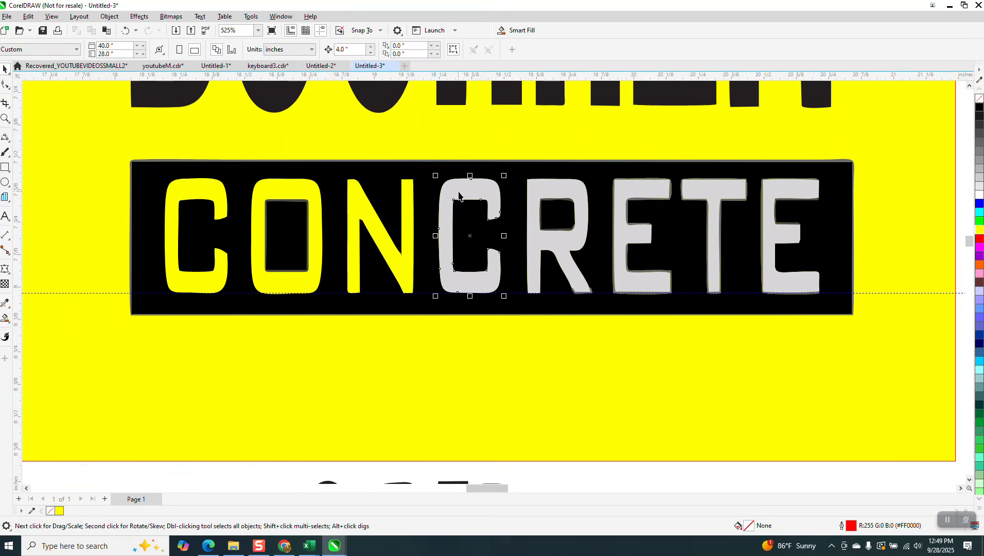
key(Delete)
click(574, 192)
key(Delete)
click(630, 209)
key(Delete)
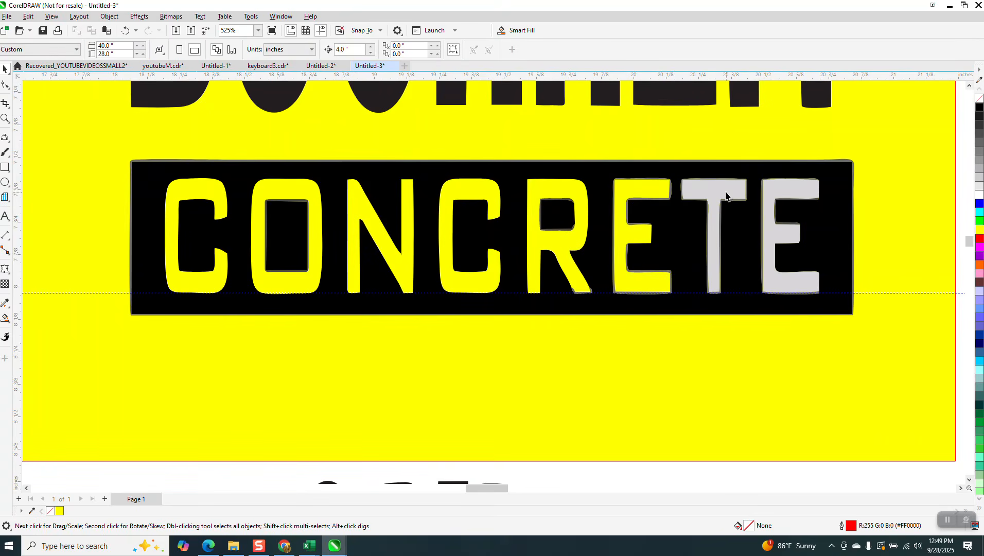
click(747, 196)
key(Delete)
click(791, 198)
key(Delete)
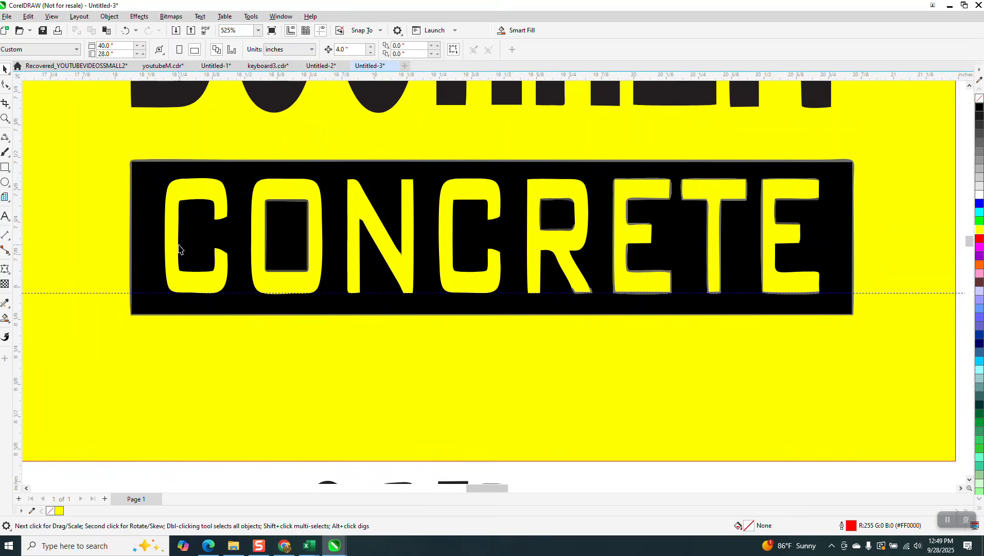
scroll(306, 341, down, 6)
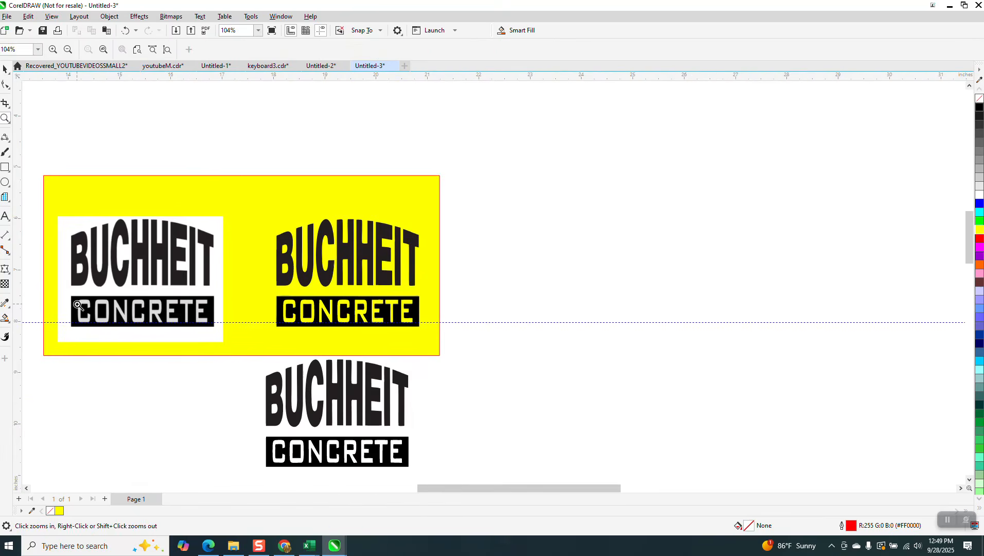
drag(77, 305, 116, 323)
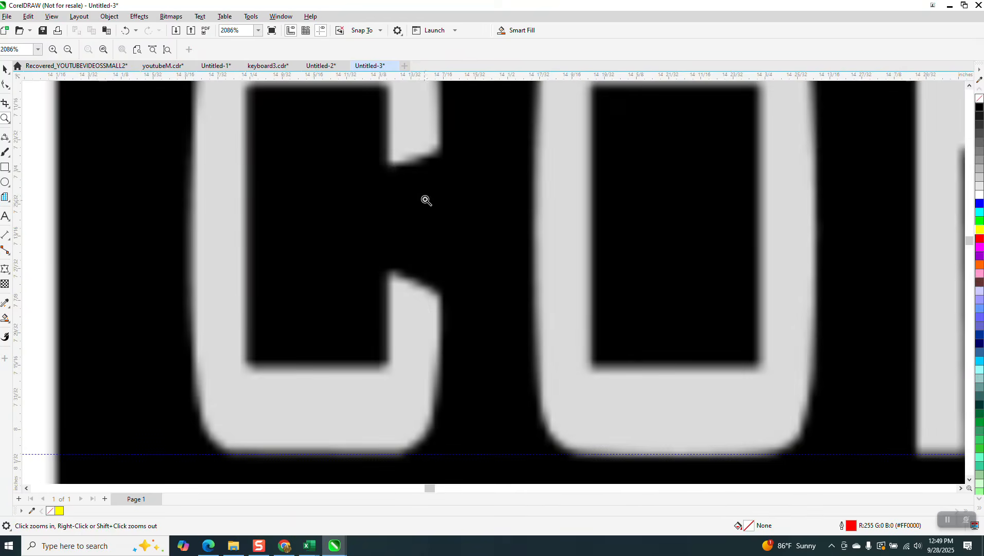
scroll(414, 297, down, 6)
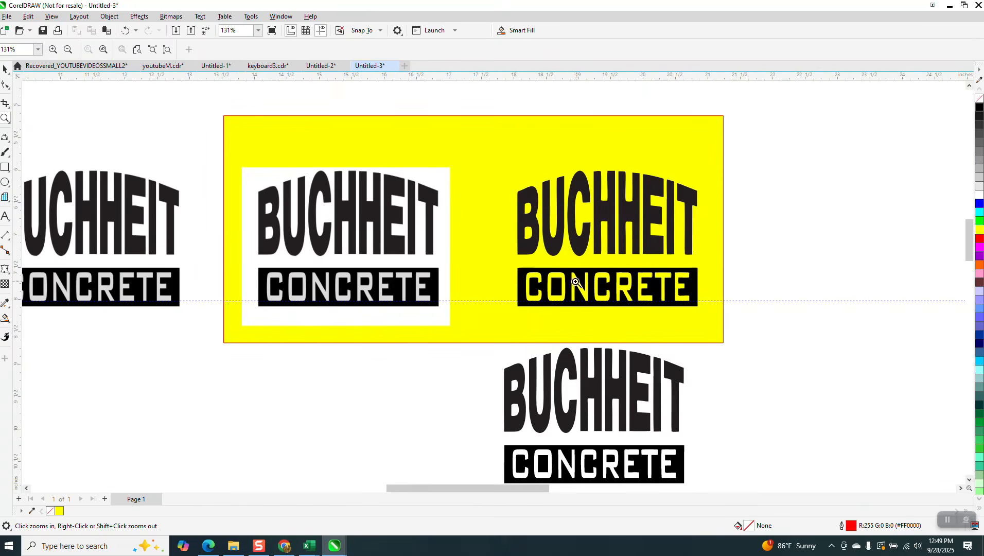
drag(523, 275, 559, 314)
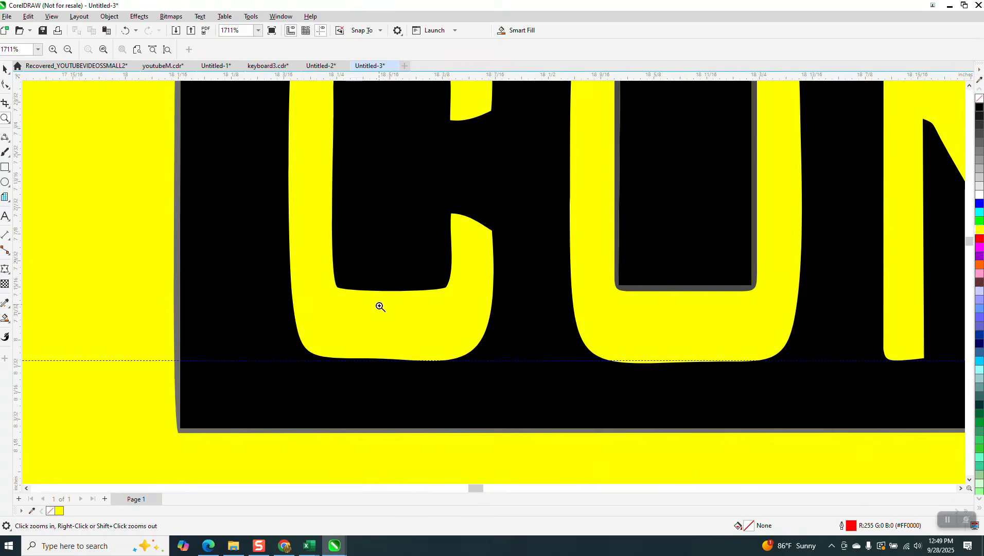
scroll(380, 308, down, 2)
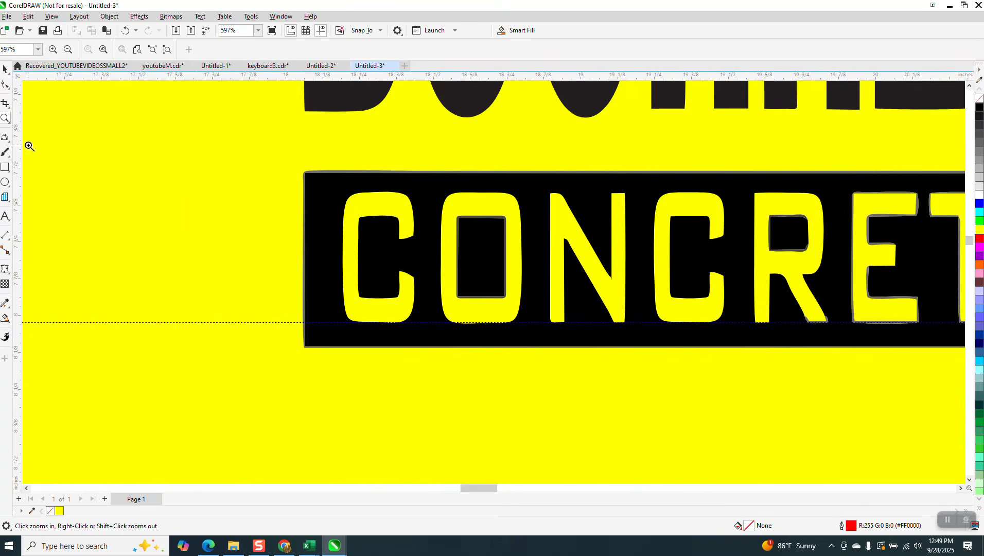
click(6, 68)
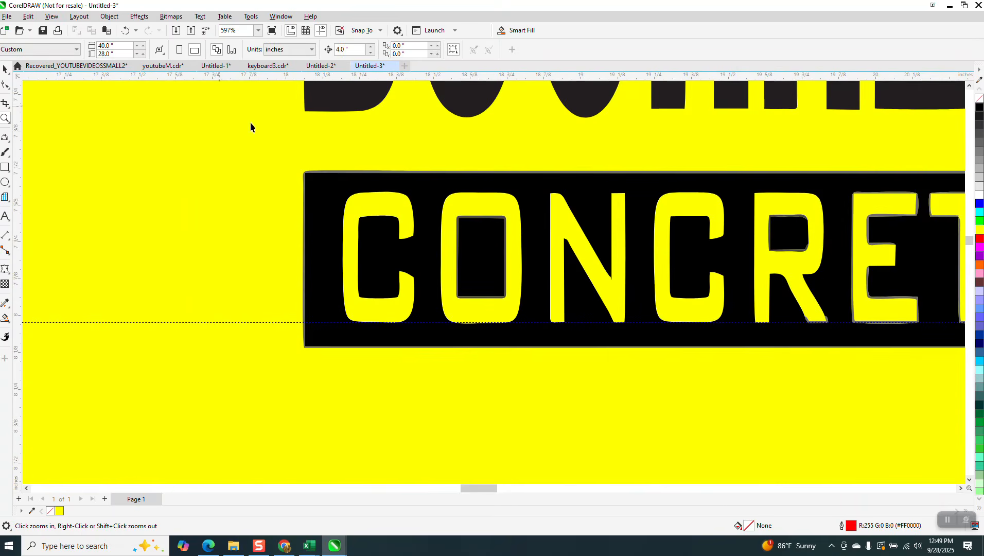
click(321, 173)
key(Escape)
scroll(228, 182, down, 1)
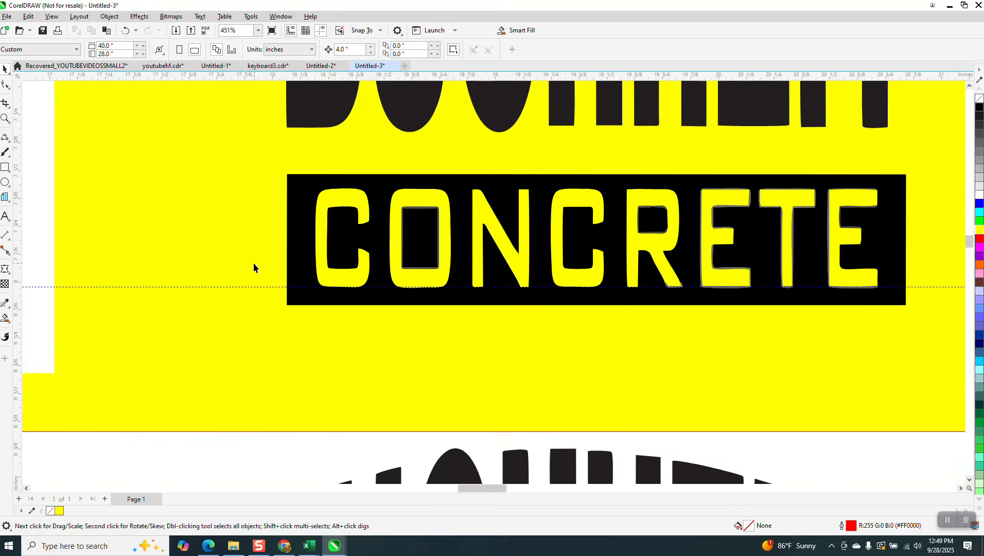
scroll(243, 239, down, 1)
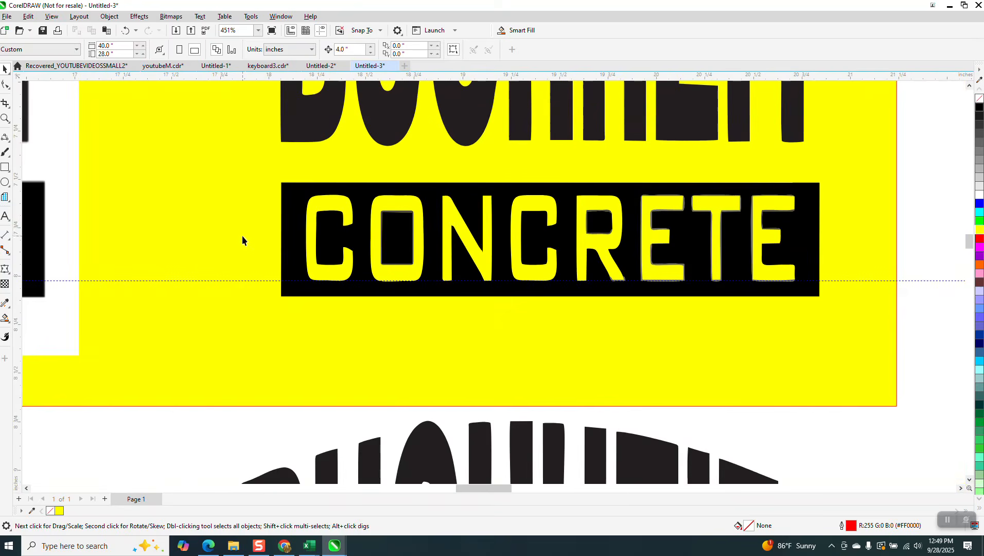
click(293, 199)
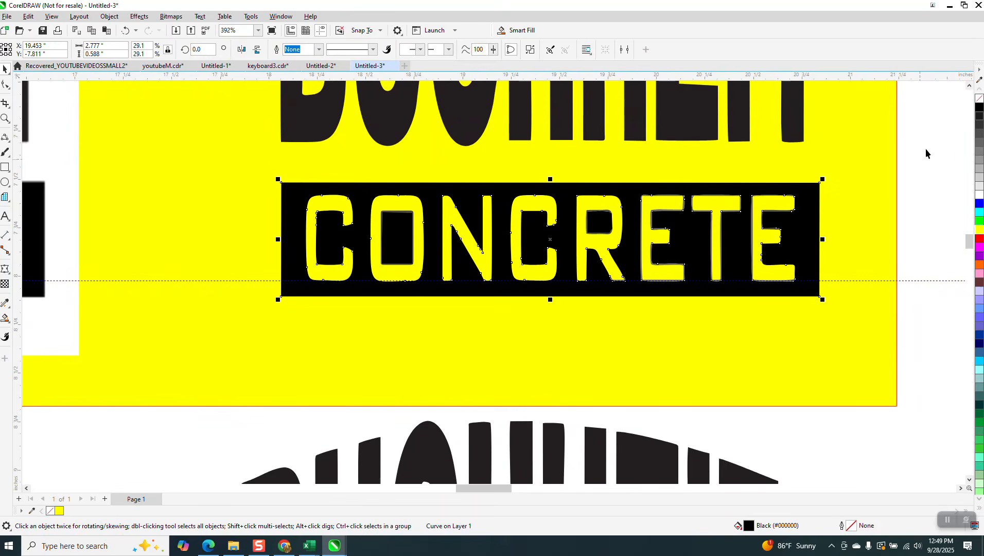
Give all CONCRETE objects no fill and black hairline outlines, then zoom onto CON.
drag(926, 153, 199, 317)
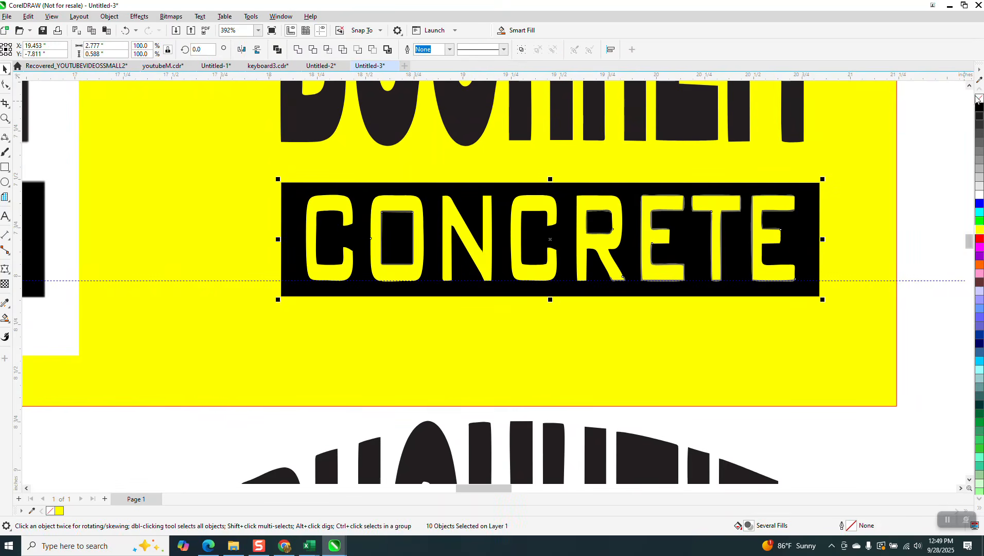
click(979, 98)
right_click(979, 107)
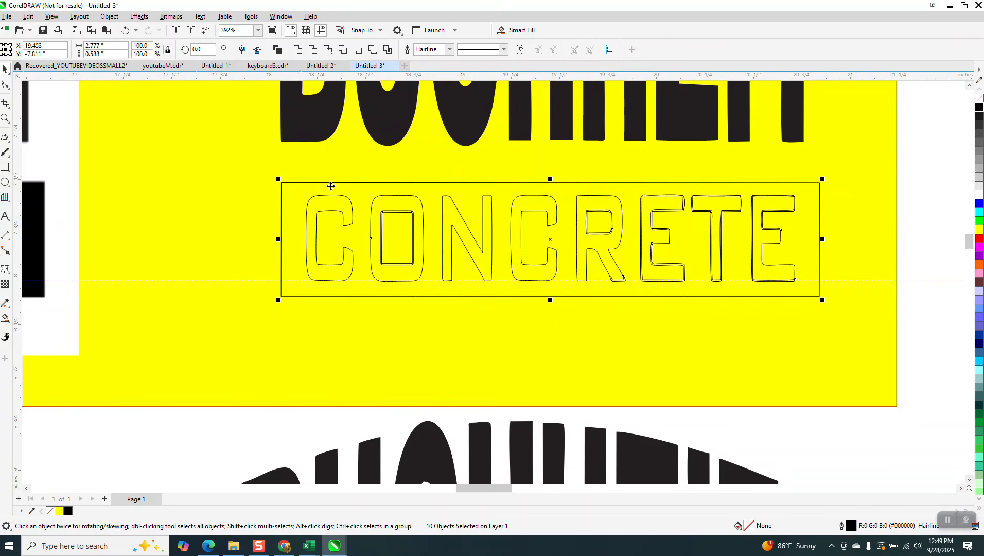
drag(350, 200, 517, 290)
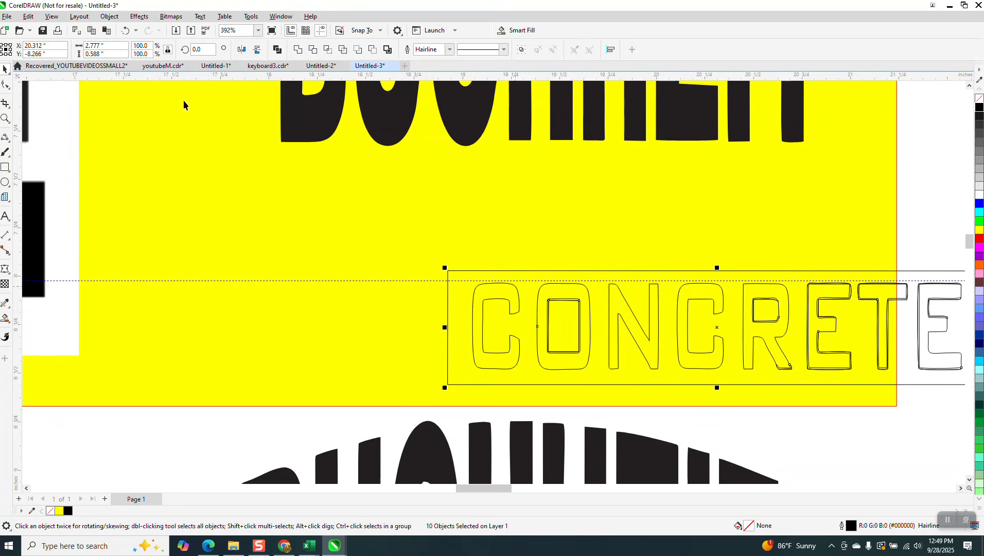
click(125, 31)
click(6, 119)
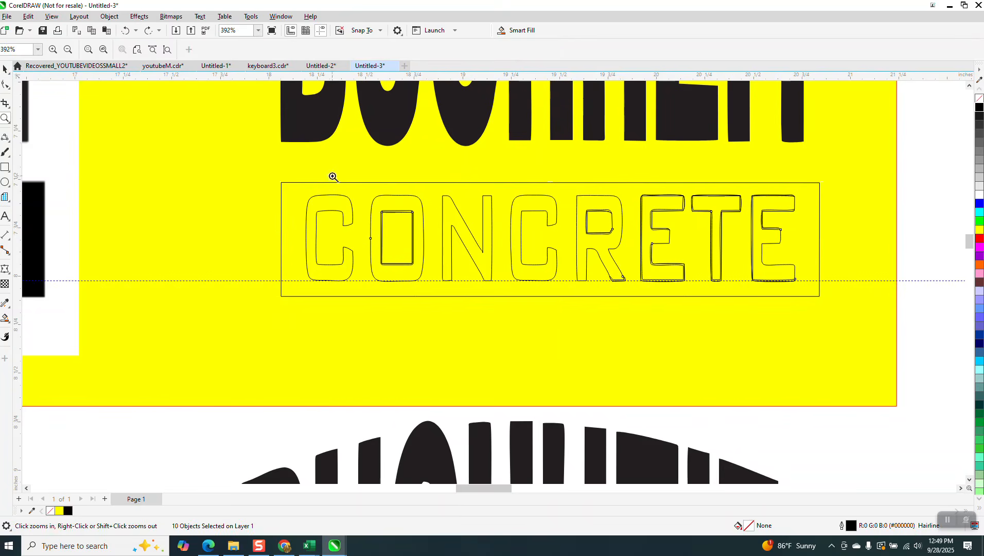
drag(332, 176, 482, 295)
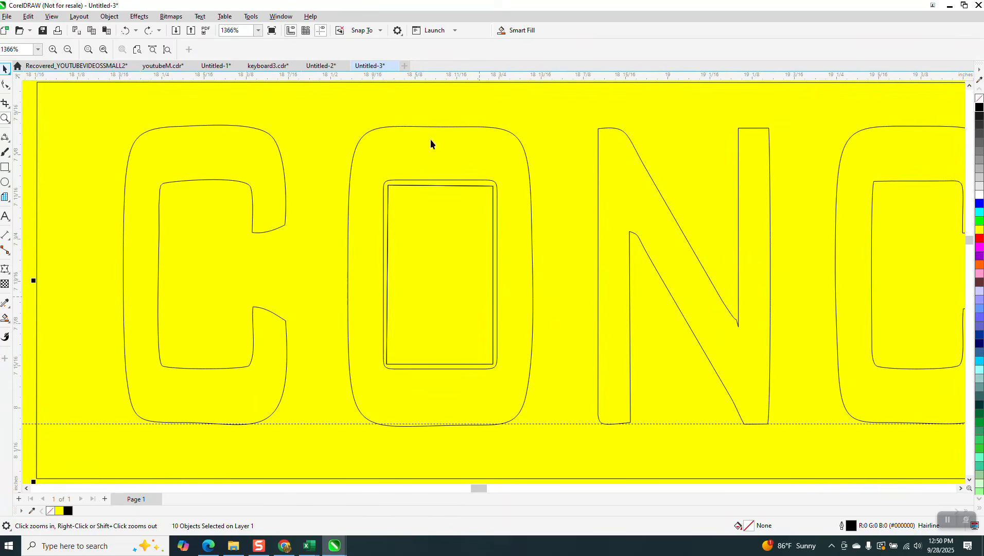
Delete the duplicate inner curves in the O and the R.
key(space)
scroll(385, 264, down, 1)
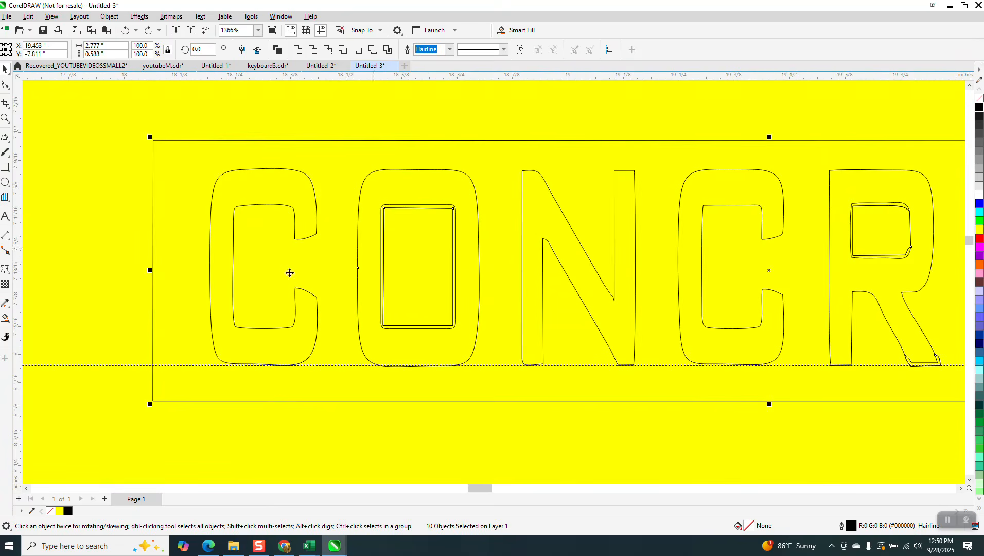
key(Escape)
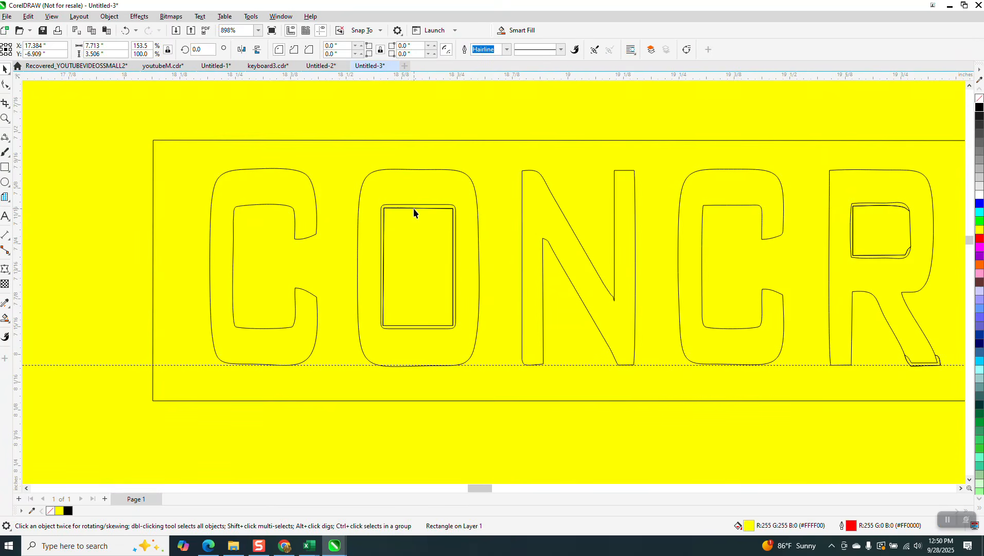
click(413, 209)
key(Delete)
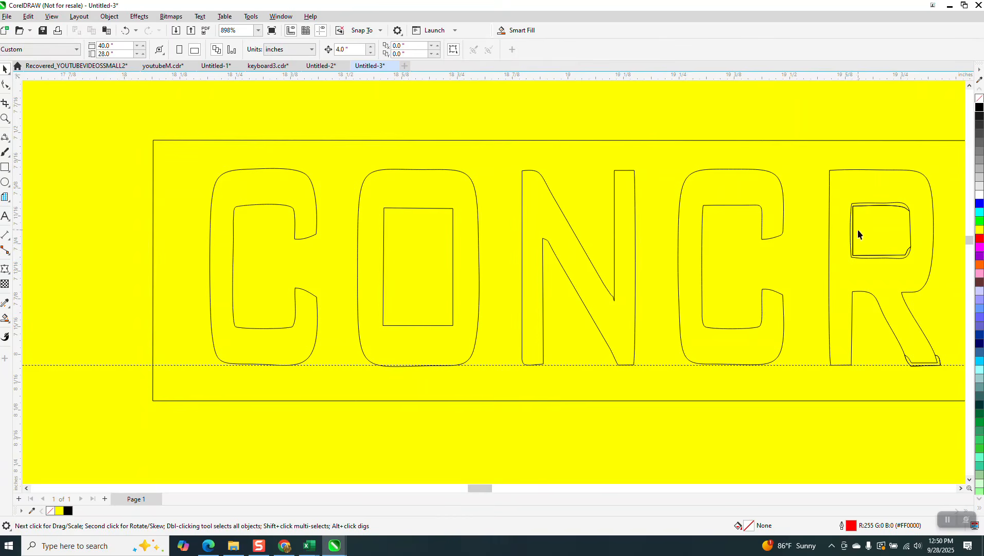
click(892, 257)
key(Delete)
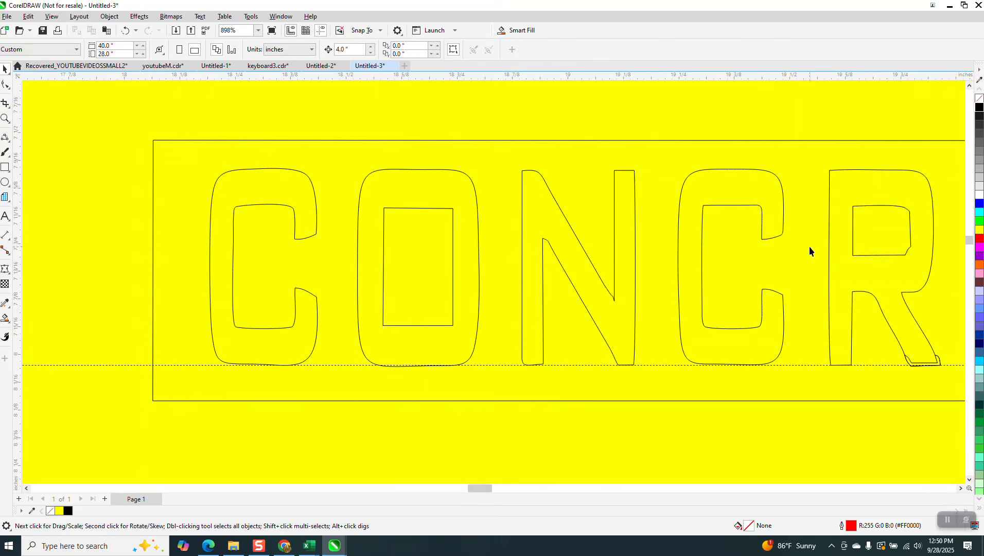
Delete the extra curves at the R's foot, the E, the T and the last E.
scroll(579, 255, down, 2)
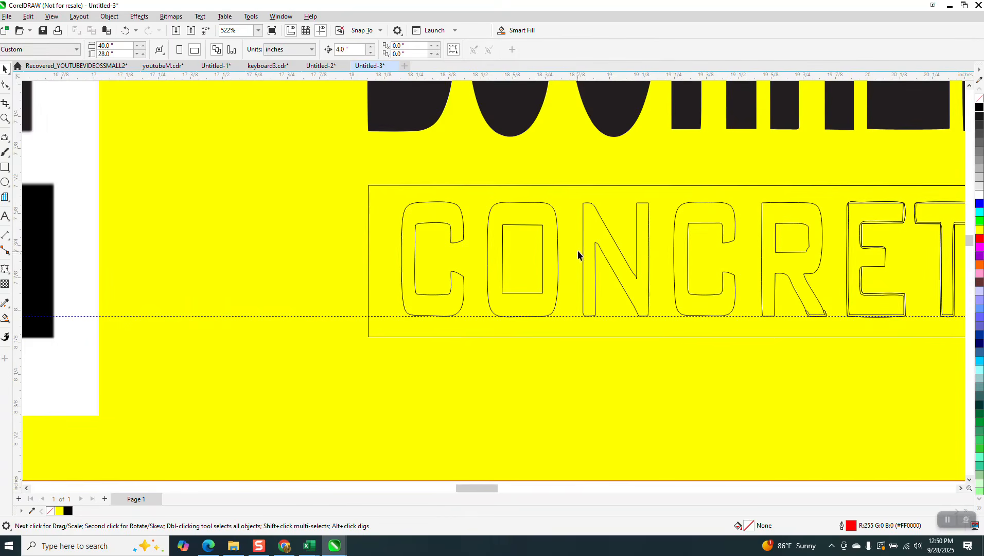
click(817, 314)
key(Delete)
click(856, 318)
key(Delete)
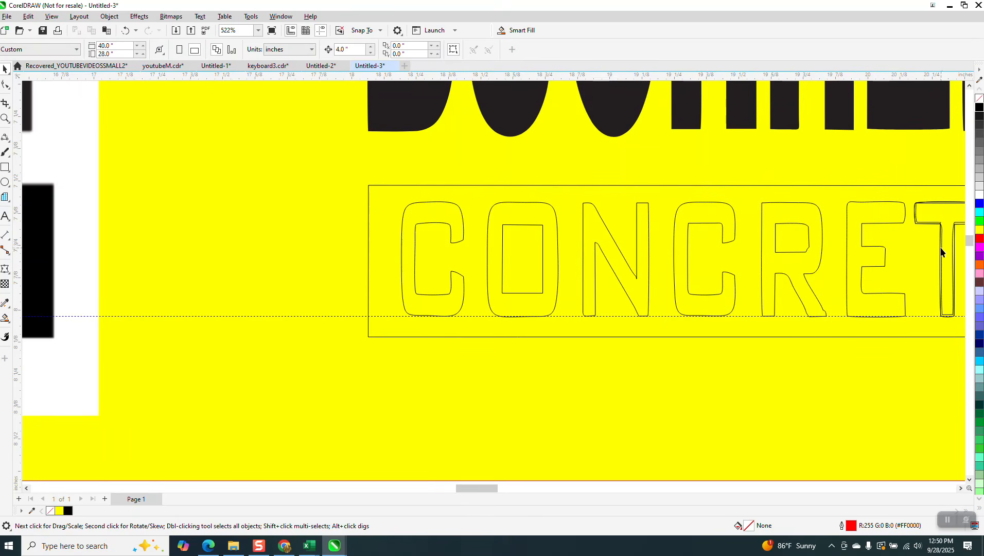
click(930, 223)
key(Delete)
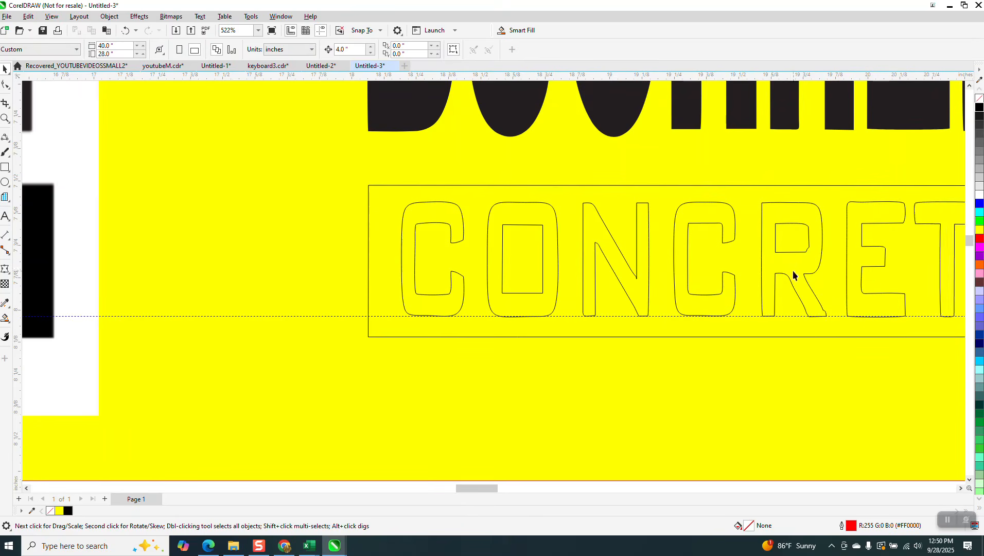
scroll(791, 271, down, 2)
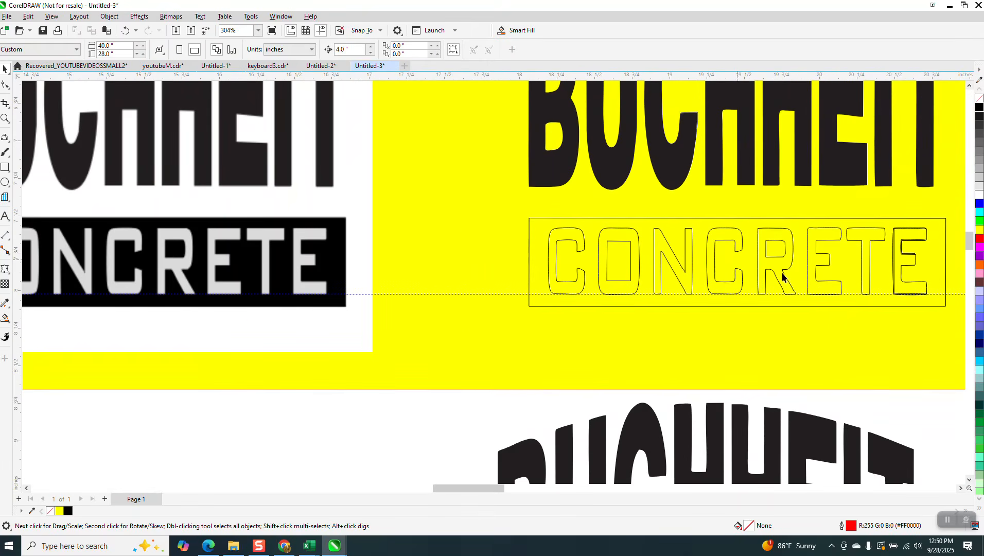
click(893, 266)
key(Delete)
Zoom onto the final E and delete its duplicate inner outline.
click(6, 119)
drag(896, 217, 946, 297)
click(5, 69)
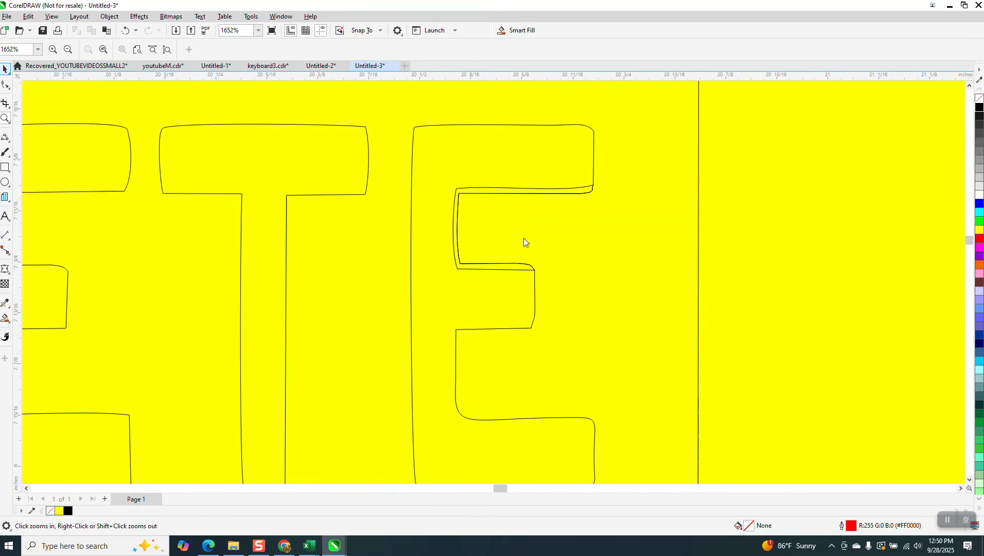
click(519, 268)
key(Delete)
scroll(522, 261, down, 2)
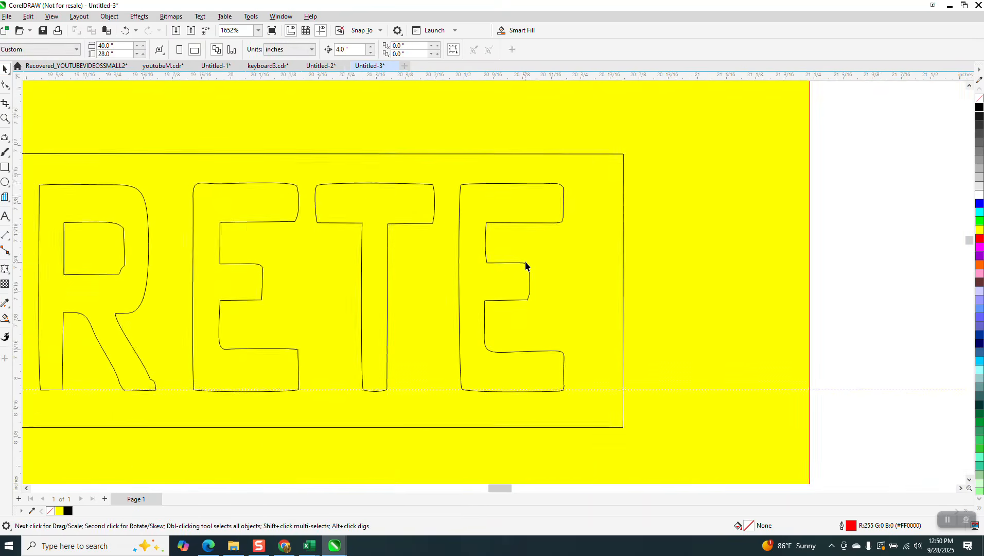
scroll(525, 260, down, 3)
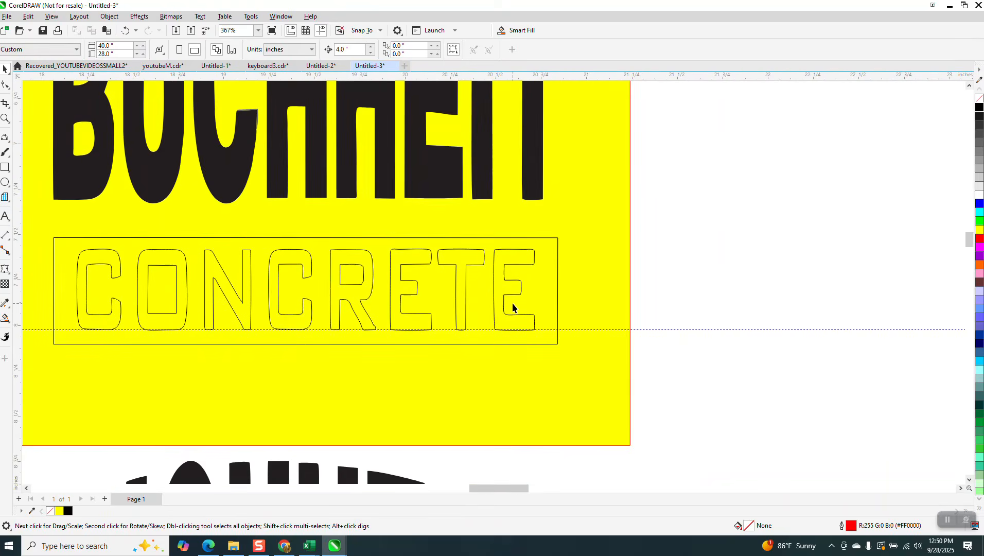
Zoom in on the ONC outlines to check they are clean.
click(4, 118)
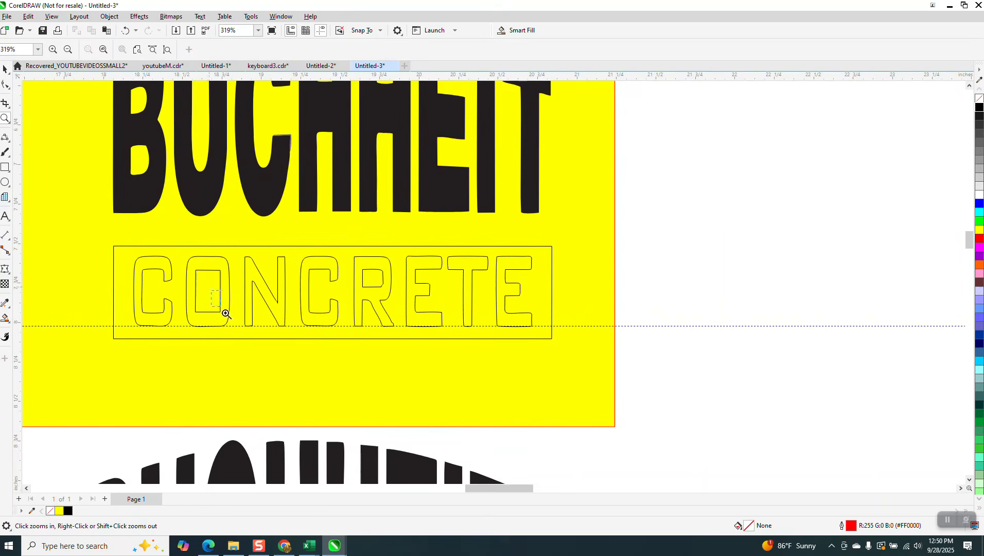
drag(223, 312, 369, 367)
scroll(366, 278, down, 2)
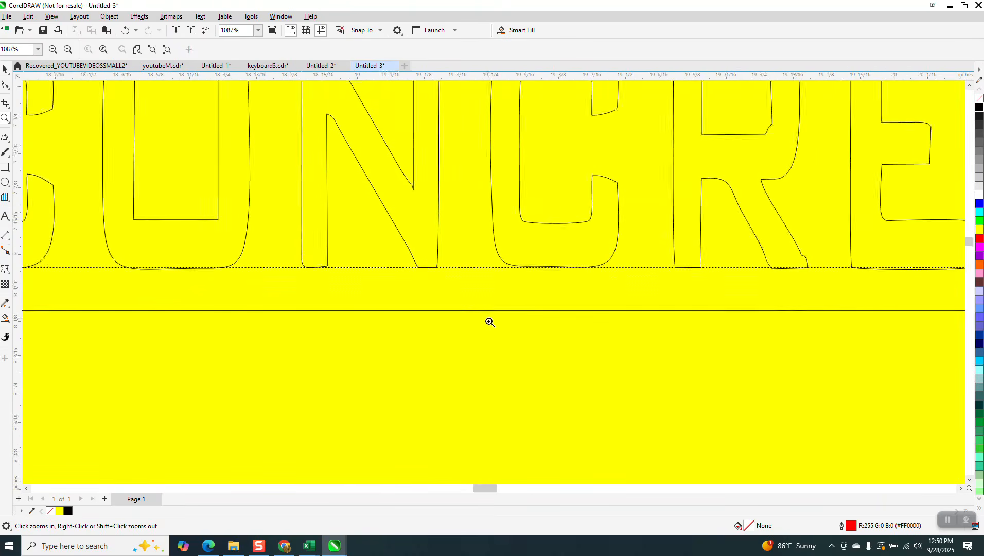
scroll(489, 325, down, 2)
scroll(274, 308, up, 5)
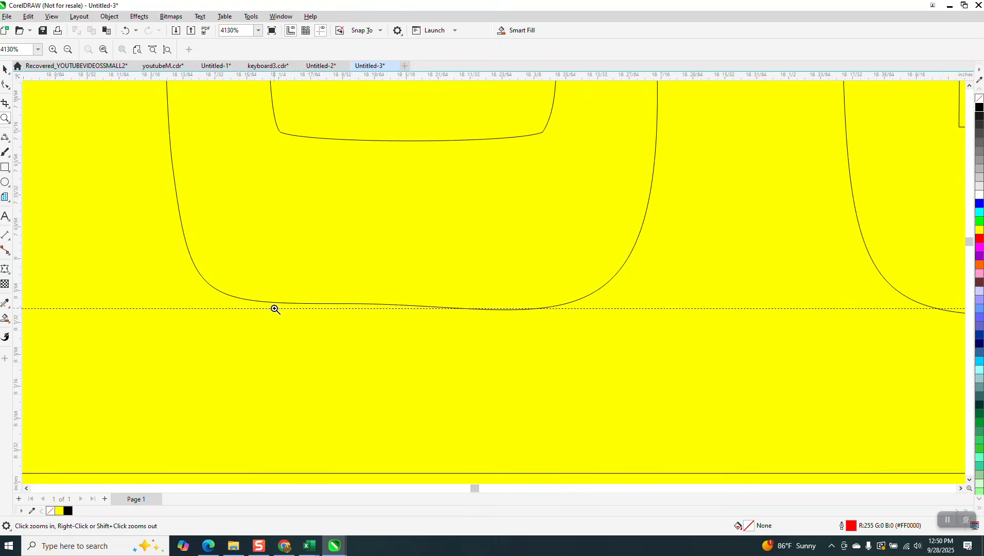
scroll(274, 307, down, 2)
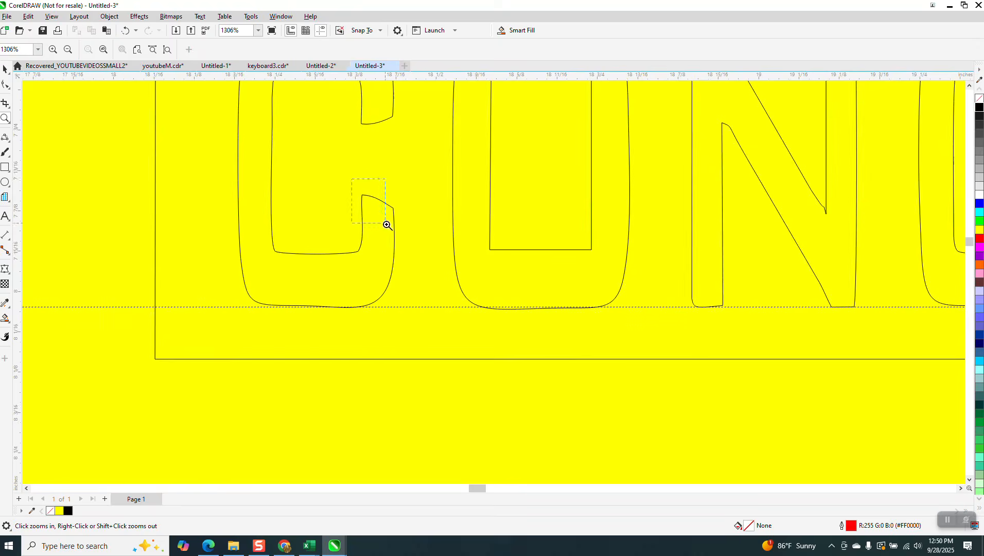
scroll(453, 265, up, 5)
scroll(393, 244, down, 2)
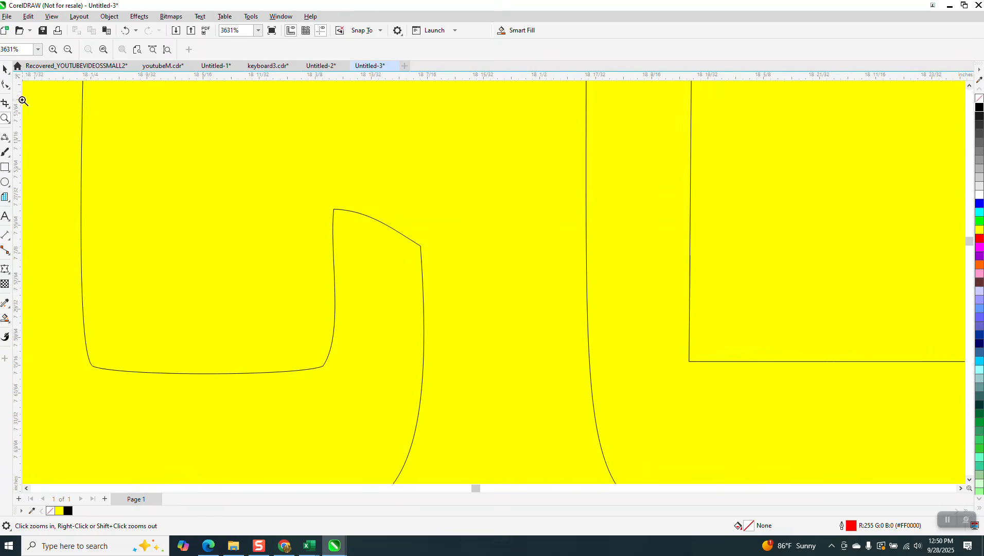
With the Shape tool, convert the first C's terminal edge to a straight line.
click(9, 89)
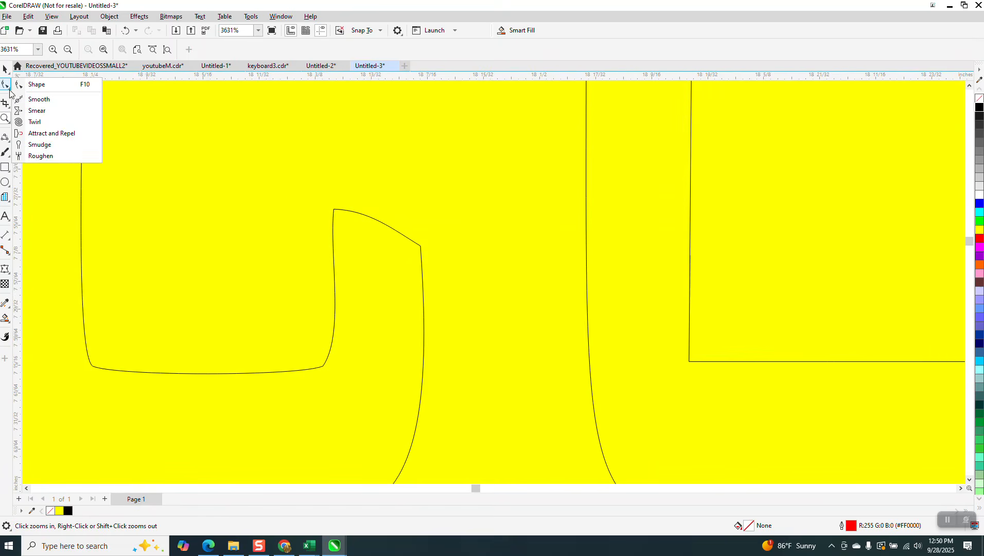
click(72, 85)
click(403, 238)
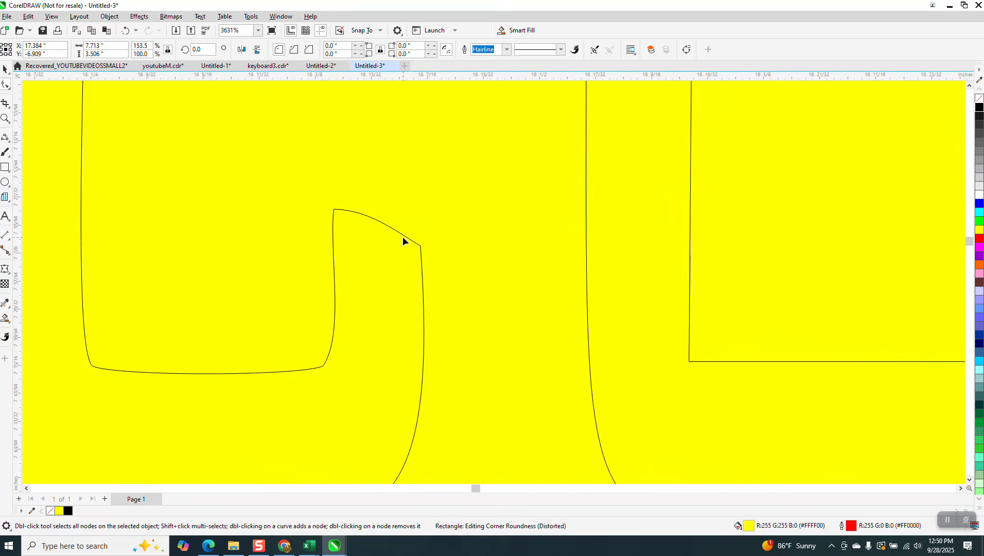
click(404, 239)
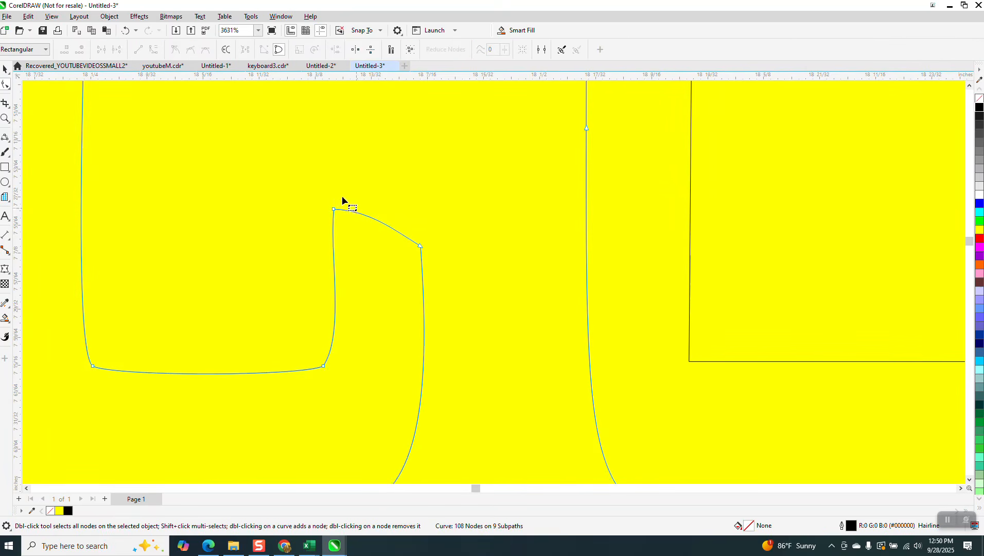
drag(333, 196, 423, 255)
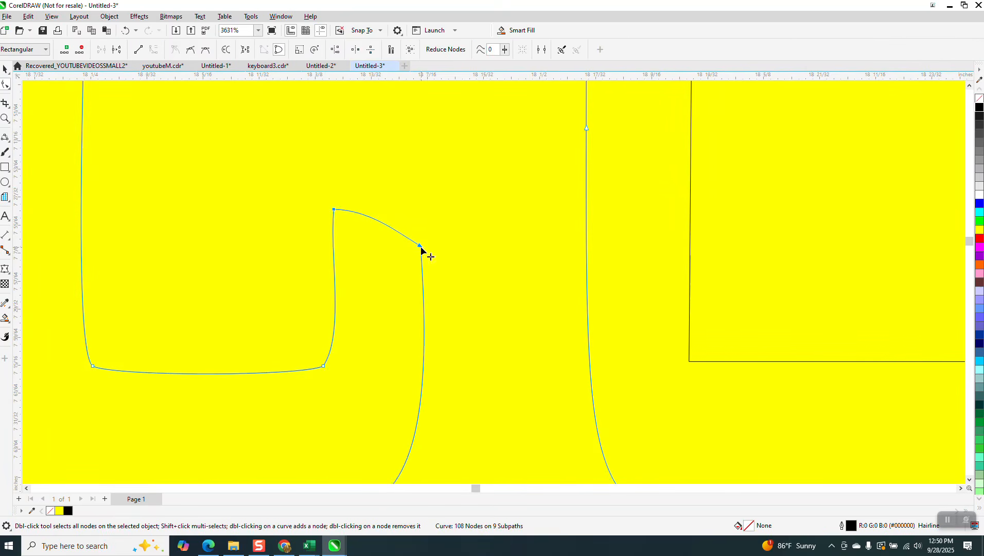
right_click(422, 248)
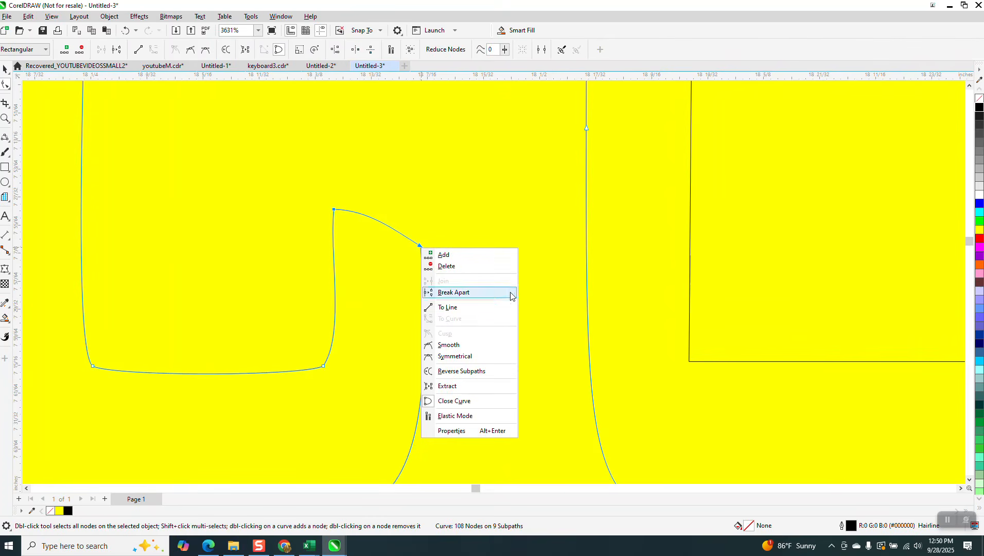
click(460, 308)
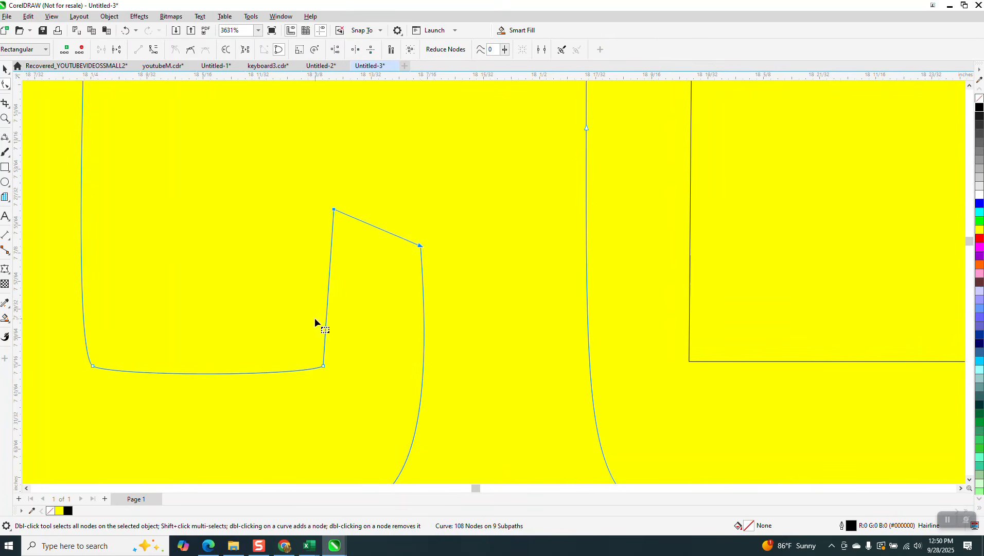
Make the corner node below the C's terminal a smooth node.
click(324, 368)
right_click(325, 368)
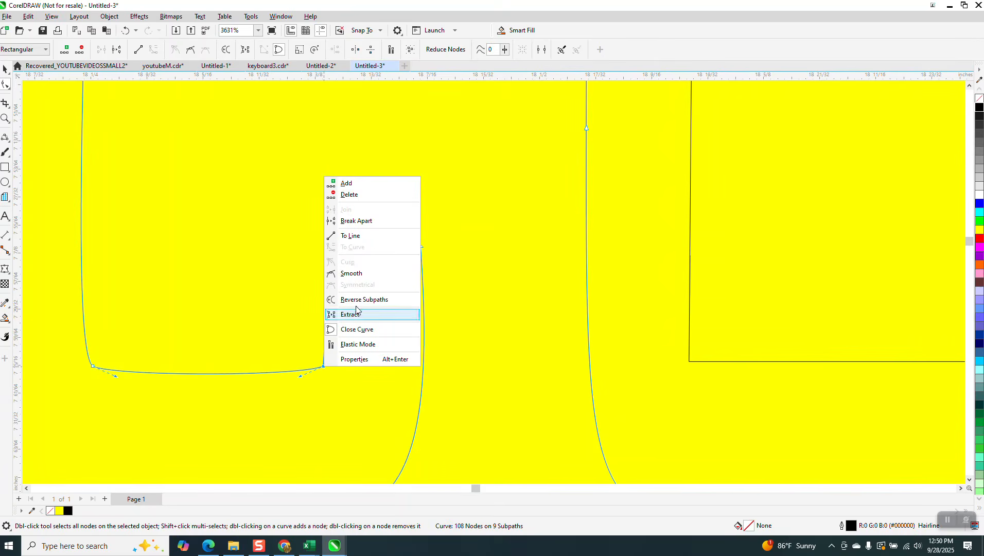
click(523, 312)
click(324, 367)
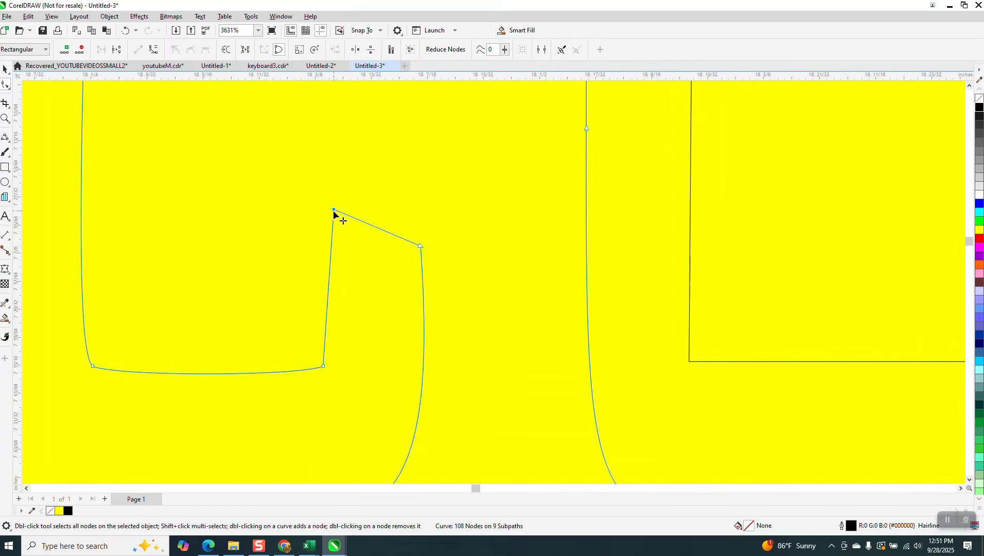
drag(336, 357, 320, 388)
right_click(324, 369)
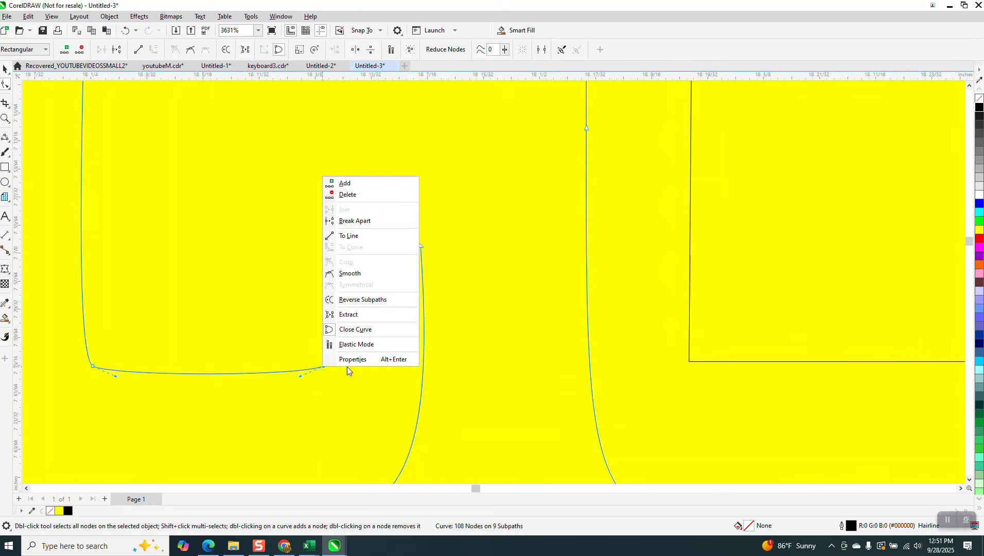
click(348, 275)
Select the four nodes of the O's inner rectangle and view their node options.
scroll(294, 378, down, 3)
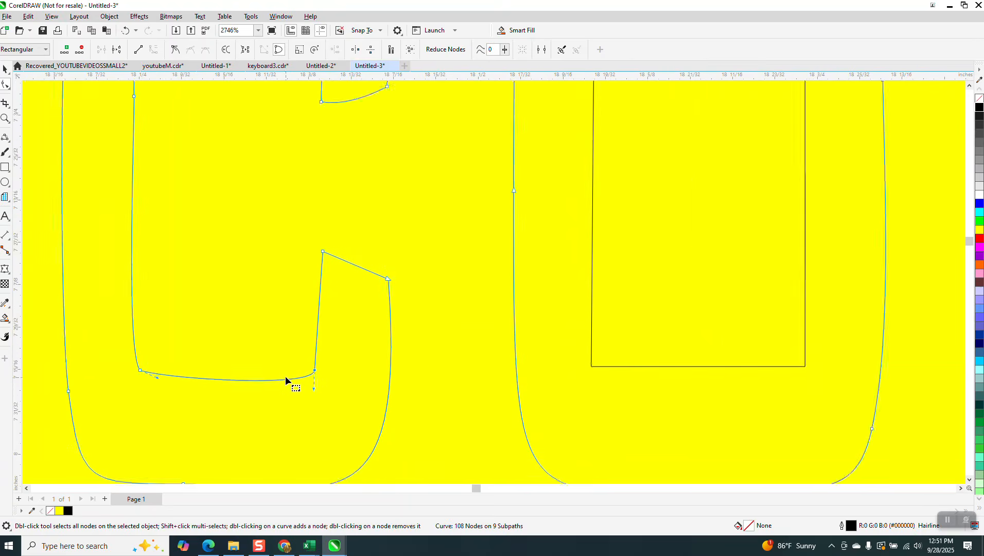
scroll(318, 242, down, 1)
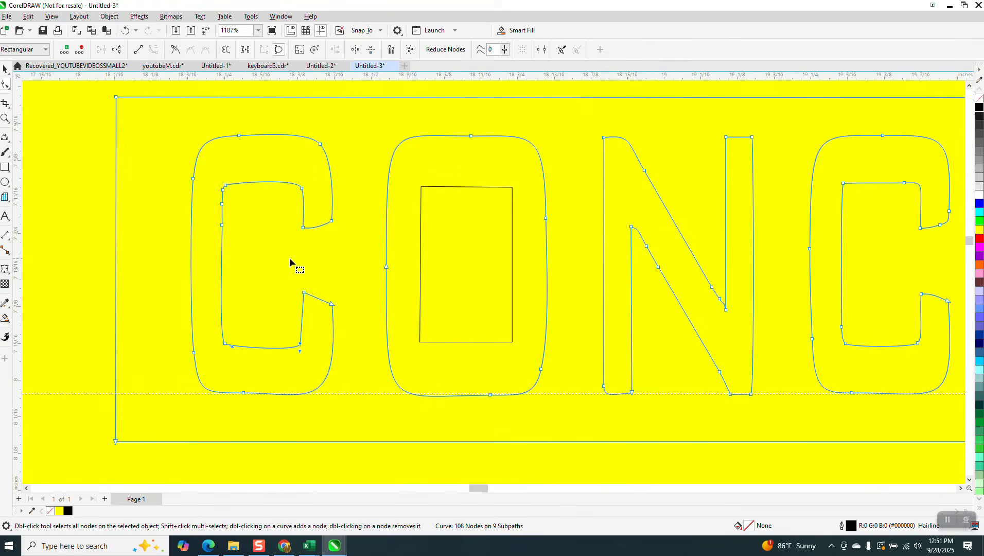
click(450, 191)
drag(414, 172, 458, 286)
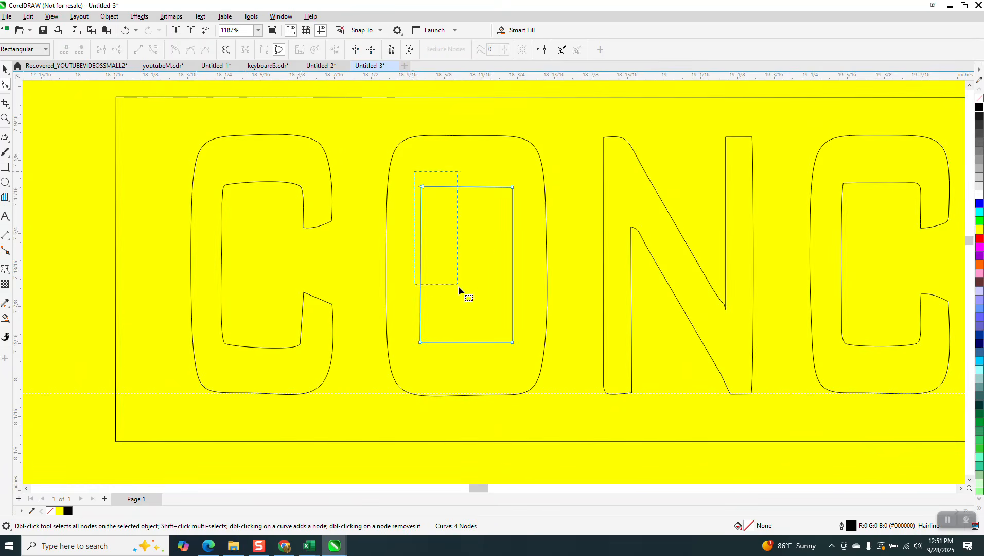
drag(513, 354, 520, 365)
right_click(513, 344)
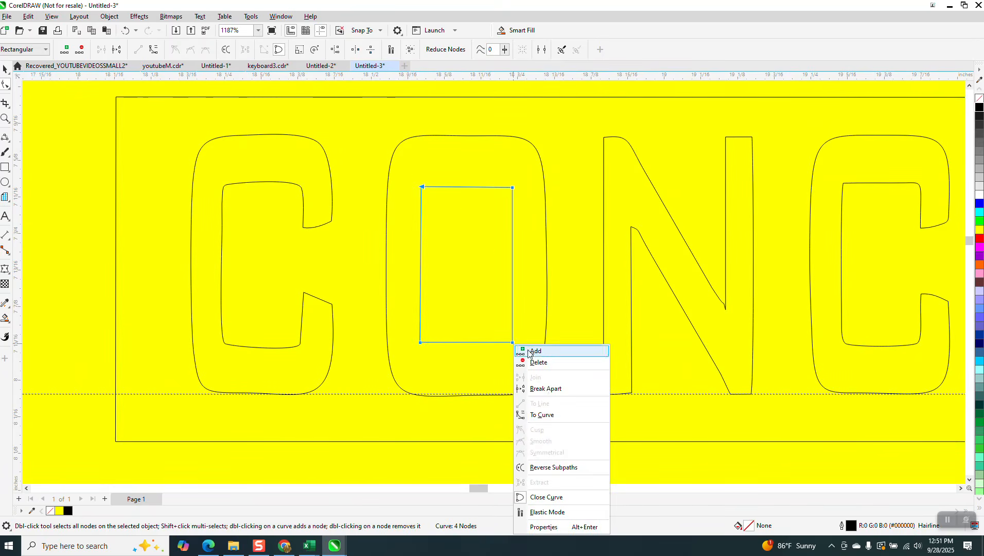
scroll(257, 329, down, 2)
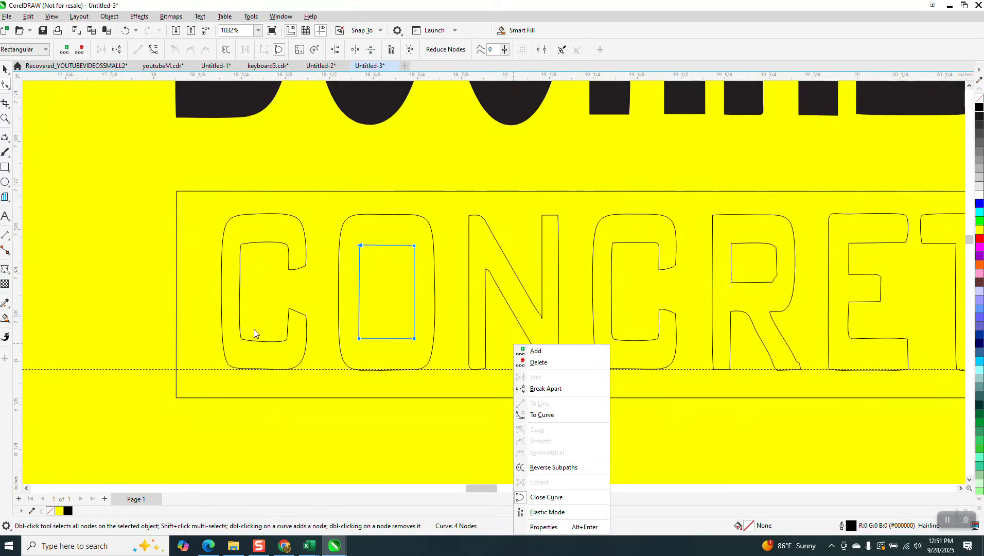
scroll(253, 329, down, 2)
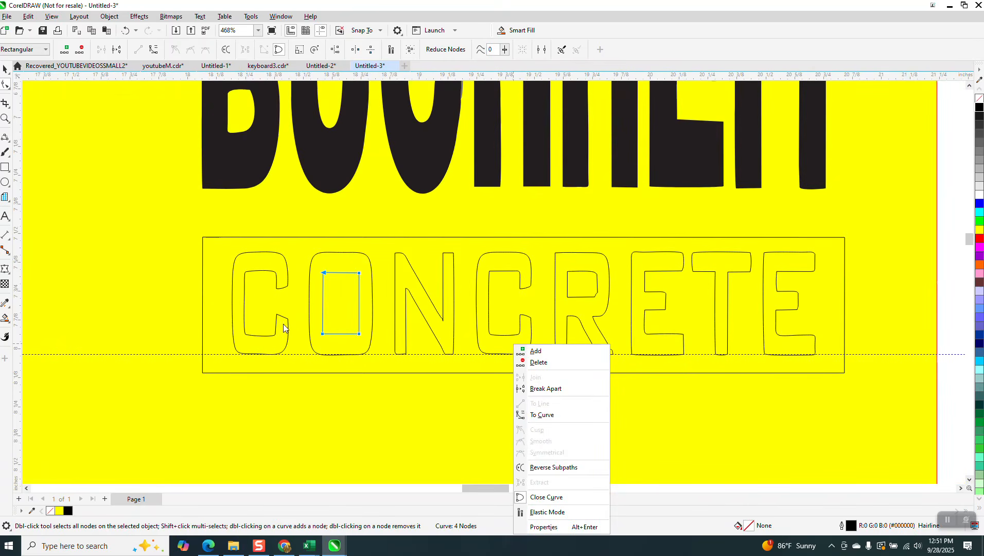
Zoom in on the C's upper arm and try straightening its outer edge, then undo.
click(6, 120)
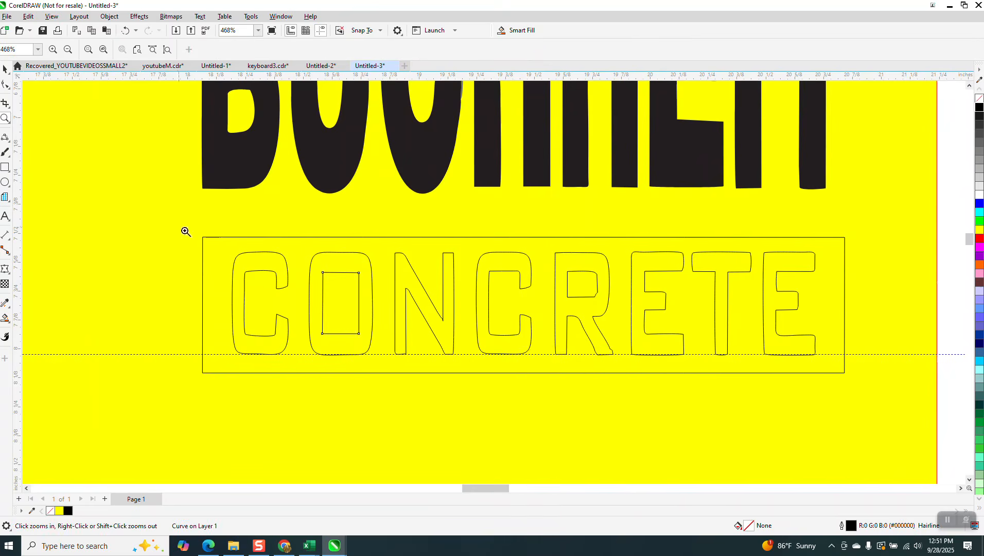
drag(261, 247, 302, 300)
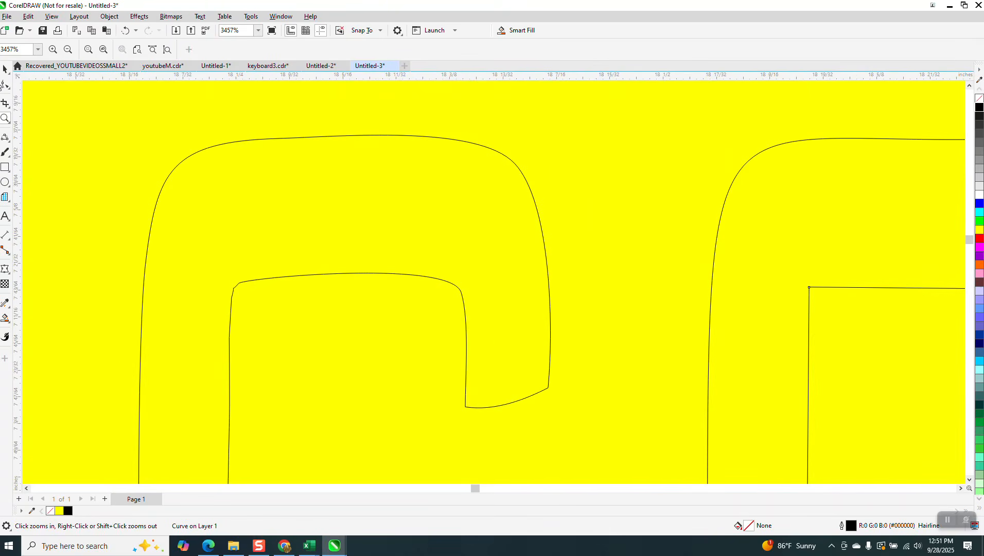
click(6, 84)
click(481, 408)
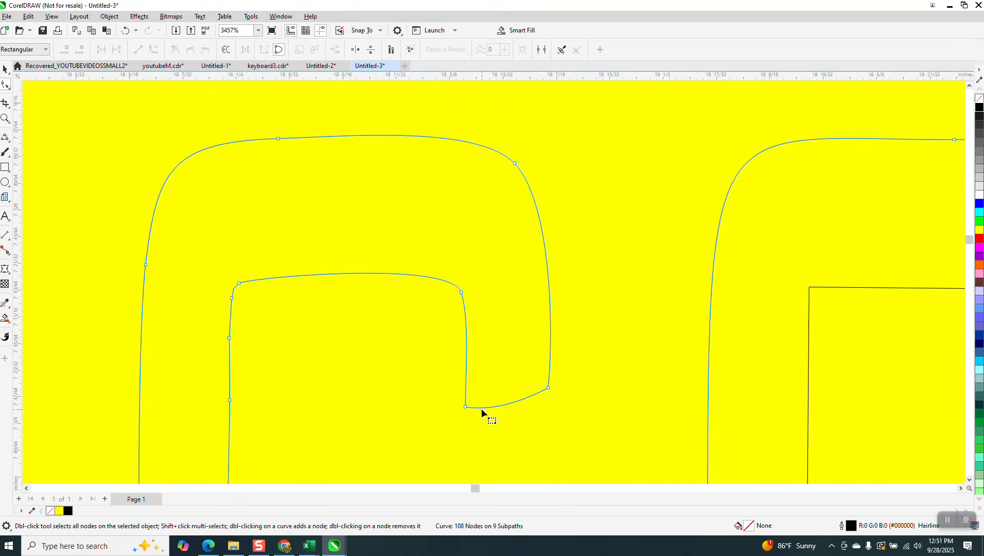
drag(561, 424, 560, 421)
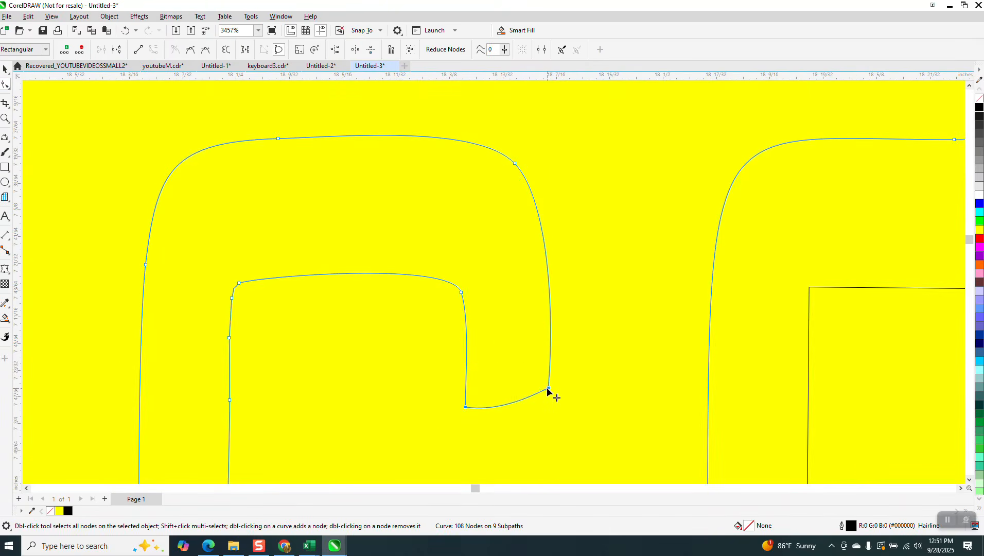
right_click(549, 391)
click(568, 257)
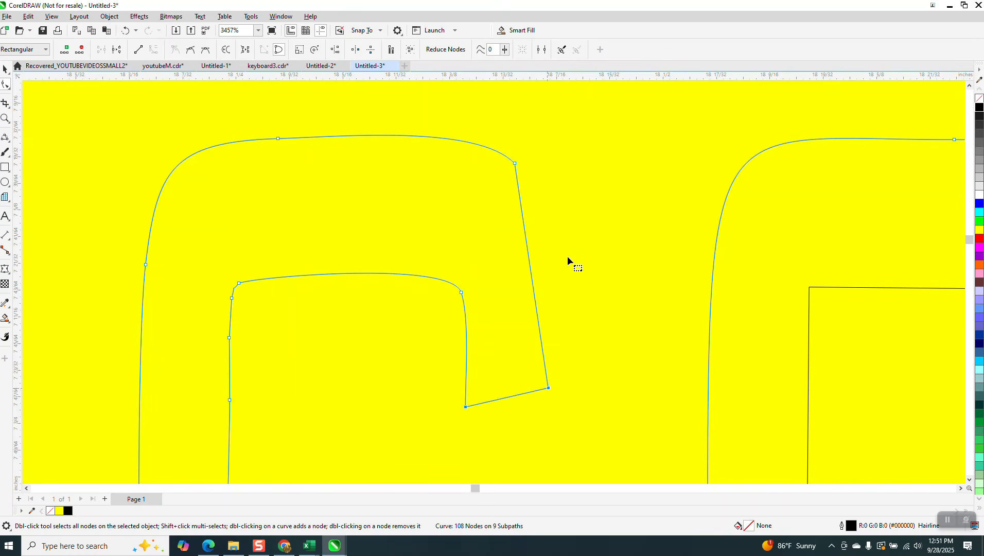
click(125, 30)
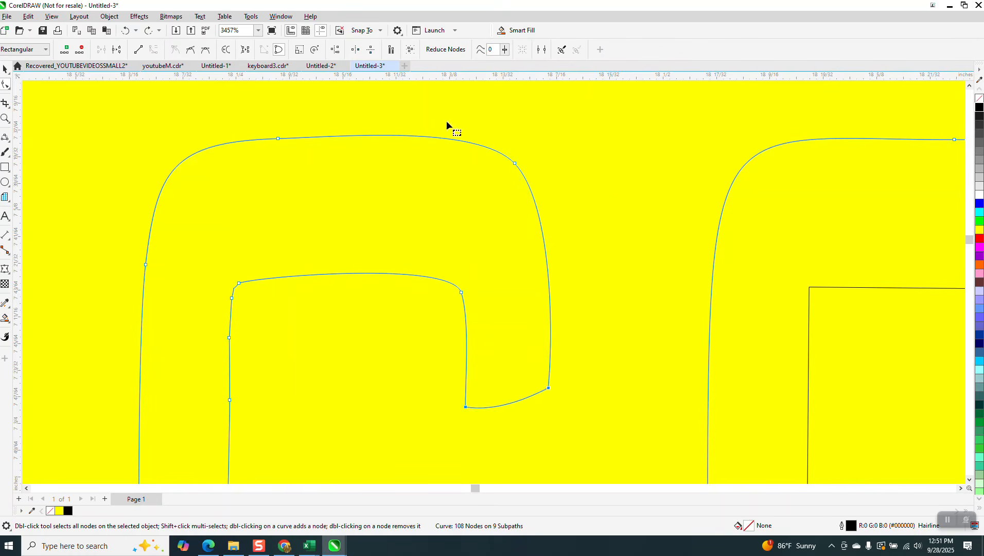
Break the outline at the arm's top corner node, try straightening the edge, then undo.
right_click(516, 165)
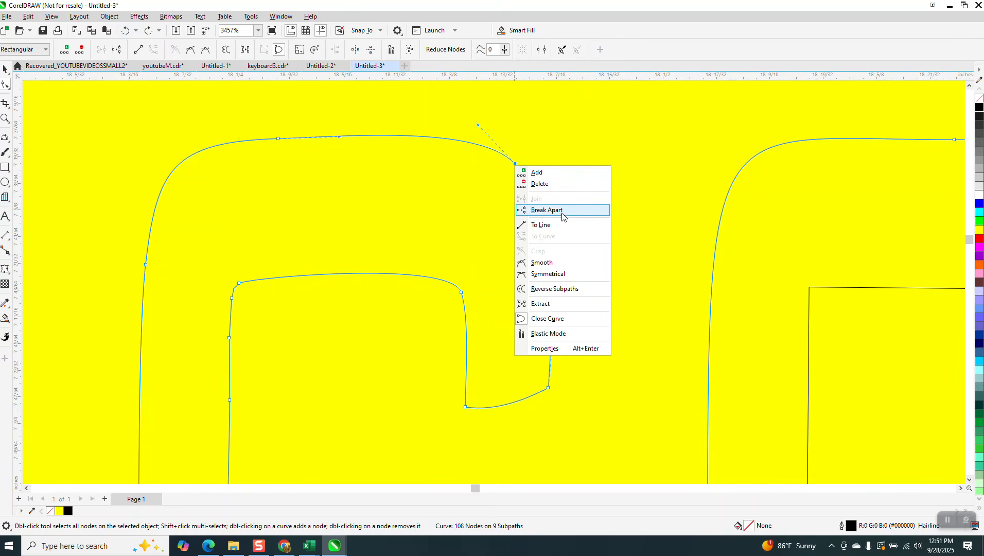
click(588, 261)
drag(426, 434, 427, 436)
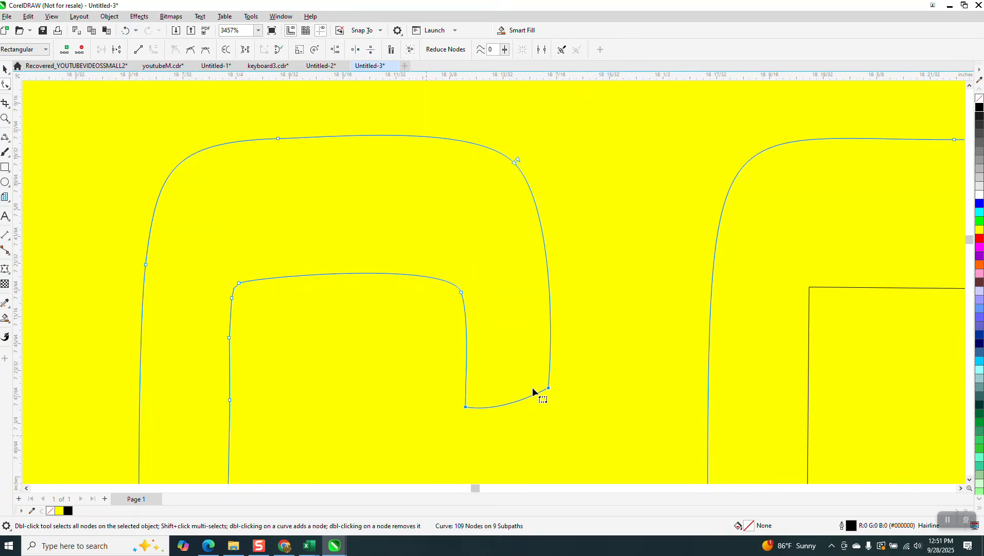
right_click(549, 390)
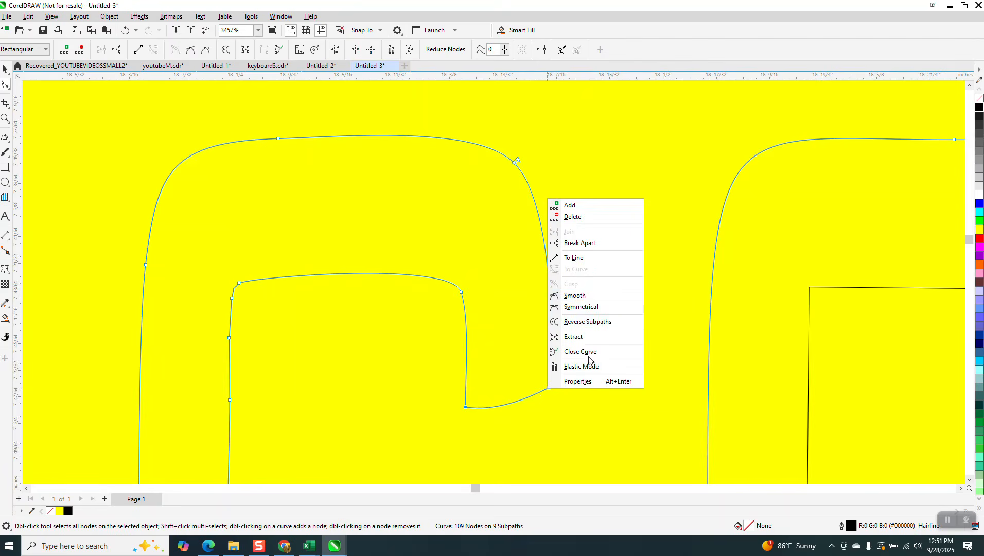
click(583, 260)
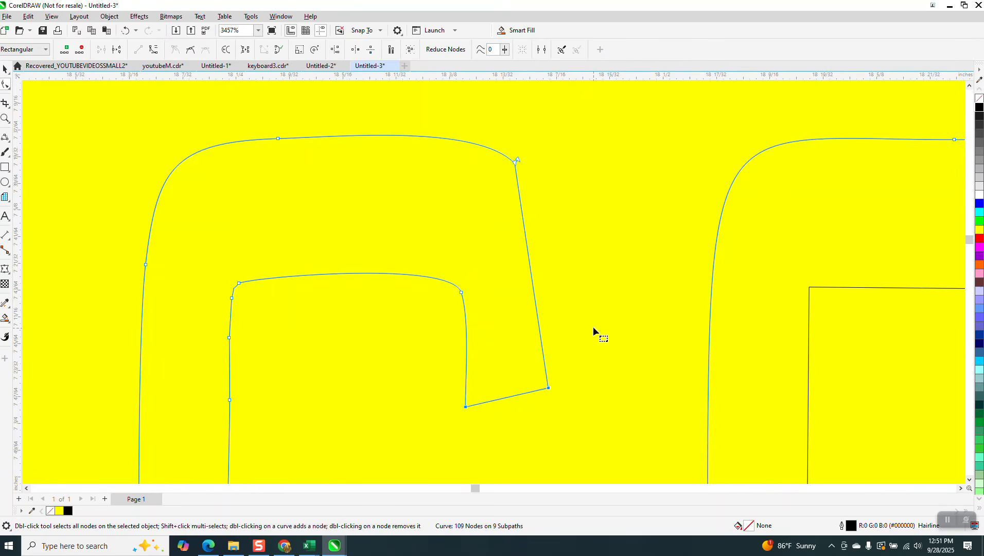
click(123, 32)
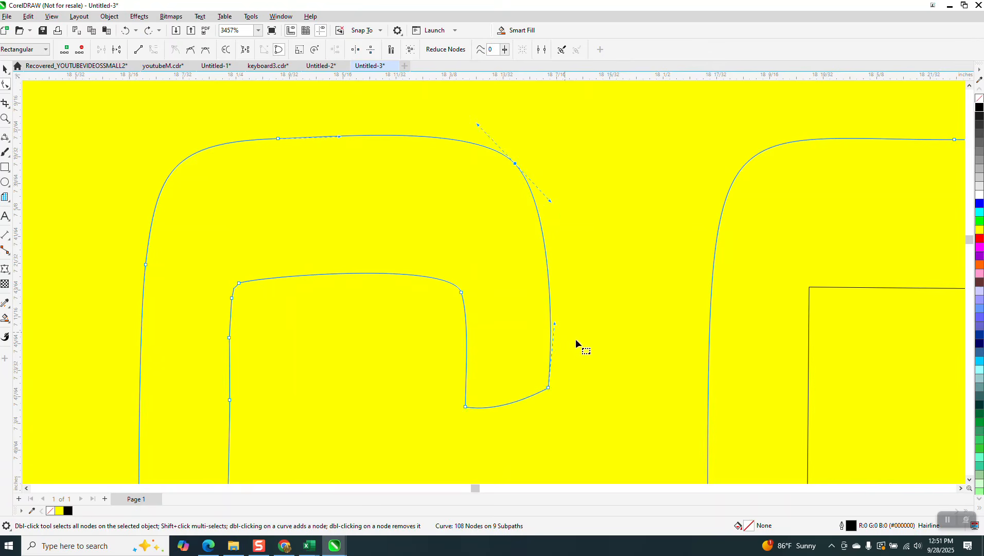
Straighten the upper arm's outer edge, then convert that segment back to a curve.
drag(442, 436, 443, 435)
right_click(549, 391)
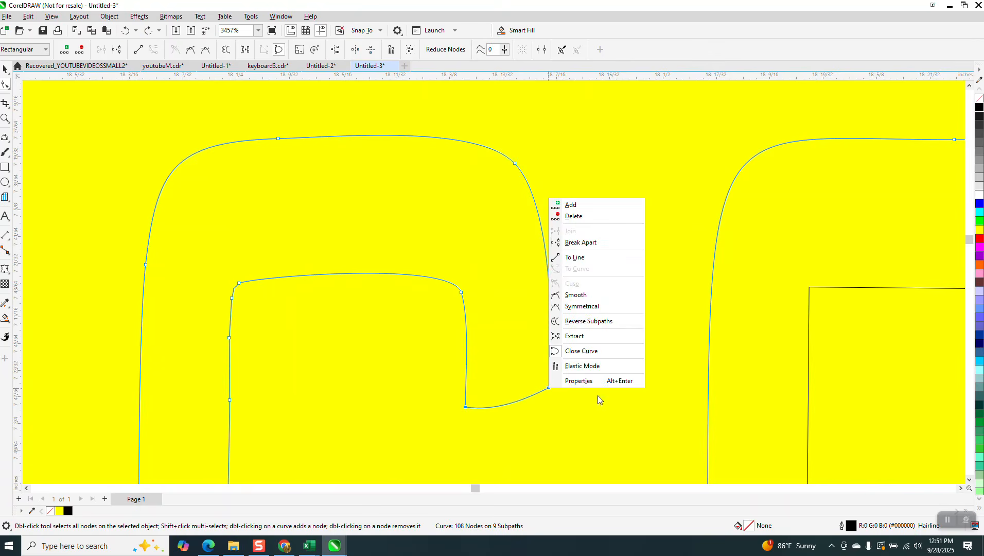
click(578, 261)
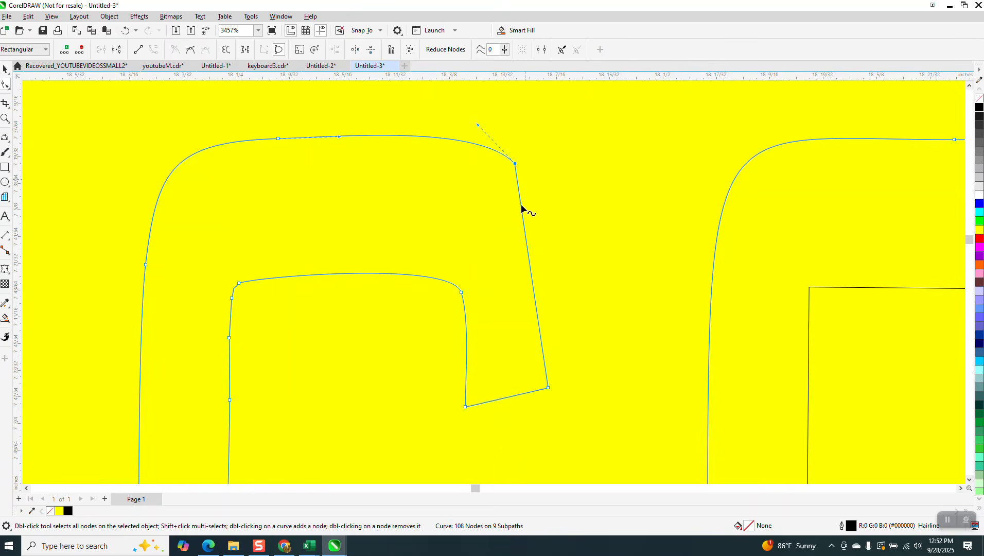
drag(554, 133, 508, 432)
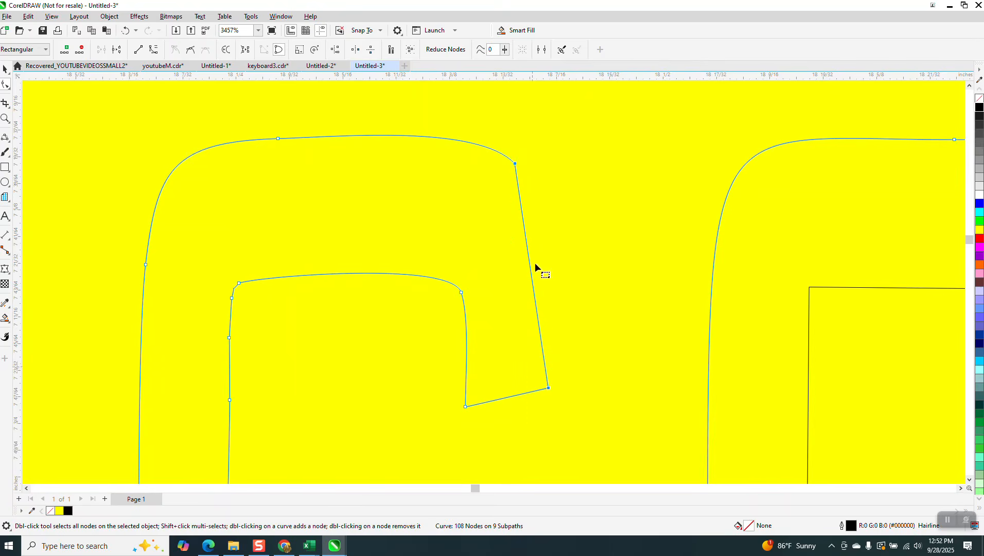
right_click(517, 165)
click(546, 236)
Drag the segment and control handle to bend the arm's outer edge into a smooth outward curve.
click(520, 167)
click(516, 165)
drag(527, 241, 553, 243)
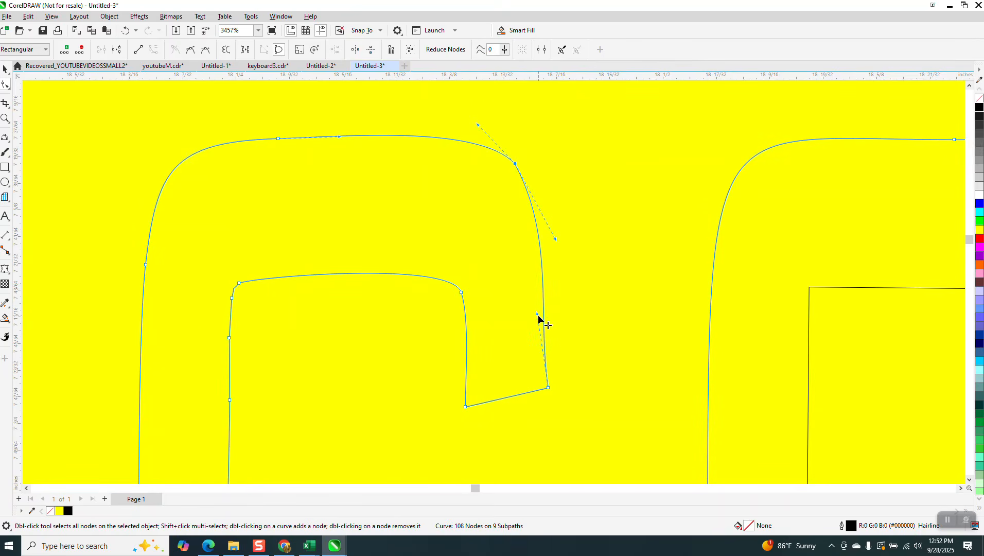
drag(539, 315, 550, 319)
scroll(526, 313, down, 5)
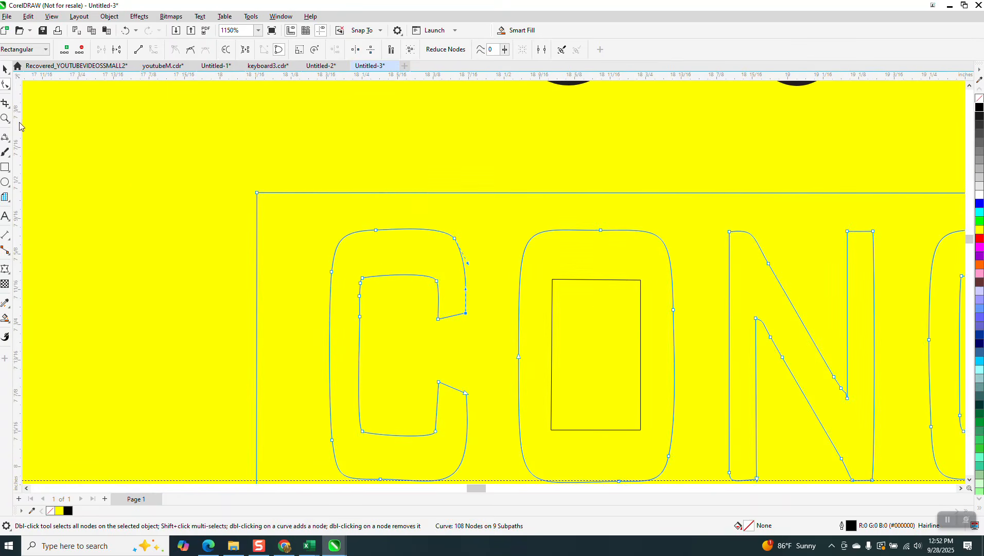
Zoom in on the C's upper inner corner and delete three surplus nodes on its inner left edge.
click(5, 119)
drag(335, 260, 441, 350)
click(5, 84)
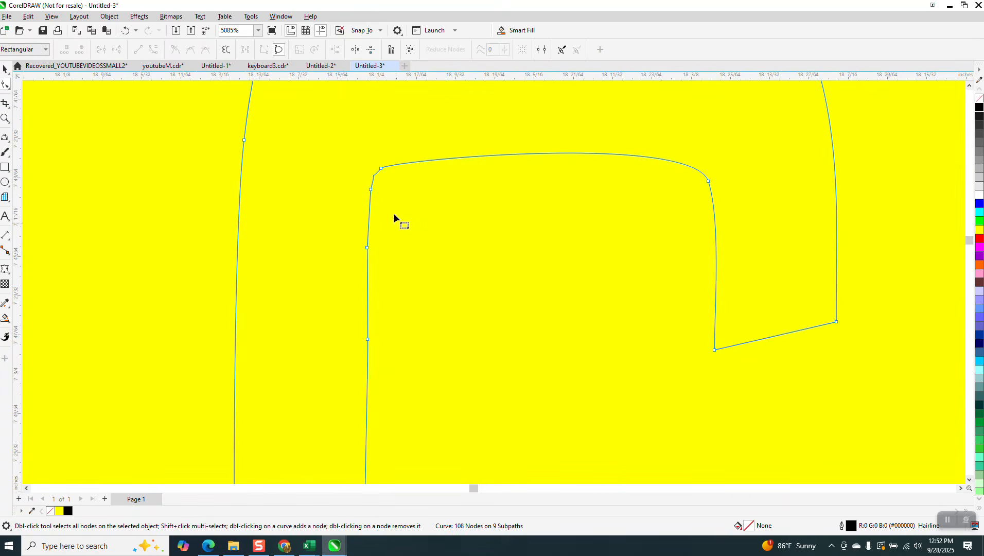
drag(346, 260, 329, 264)
key(Delete)
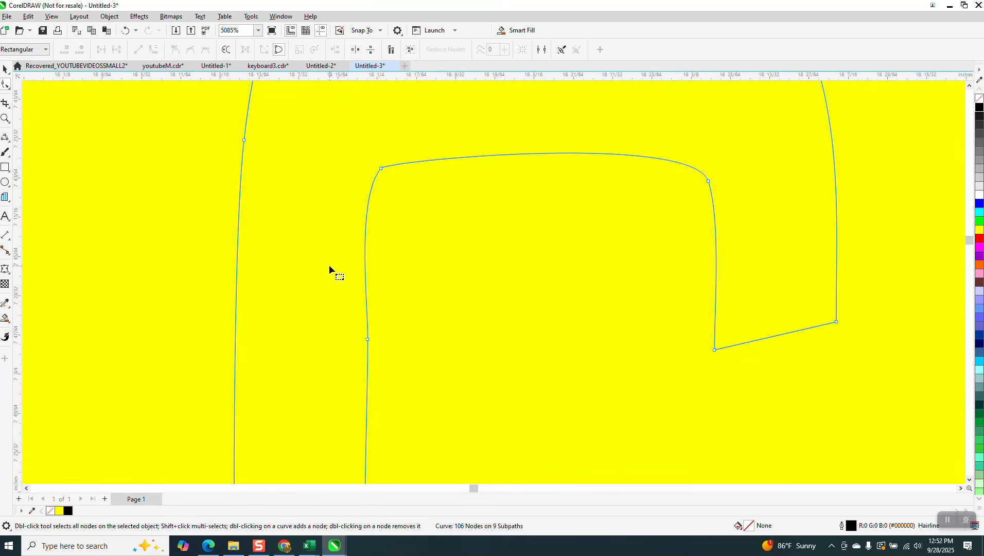
scroll(327, 189, down, 5)
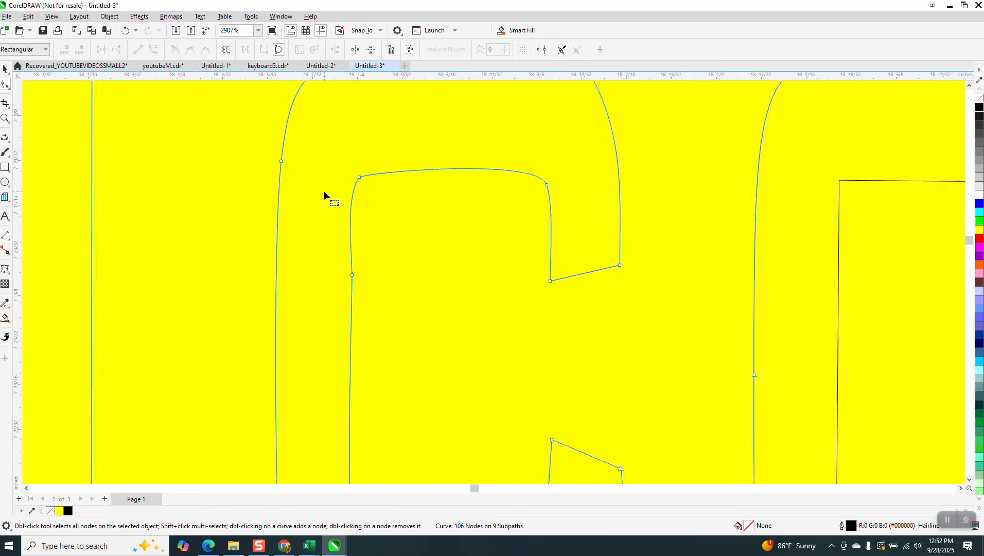
drag(363, 237, 333, 271)
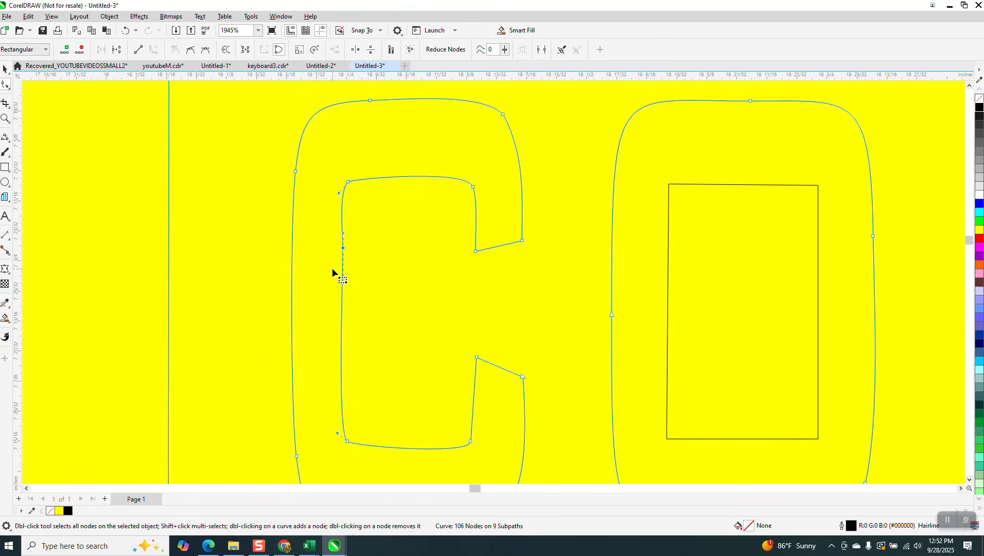
key(Delete)
scroll(344, 276, down, 1)
scroll(342, 278, down, 1)
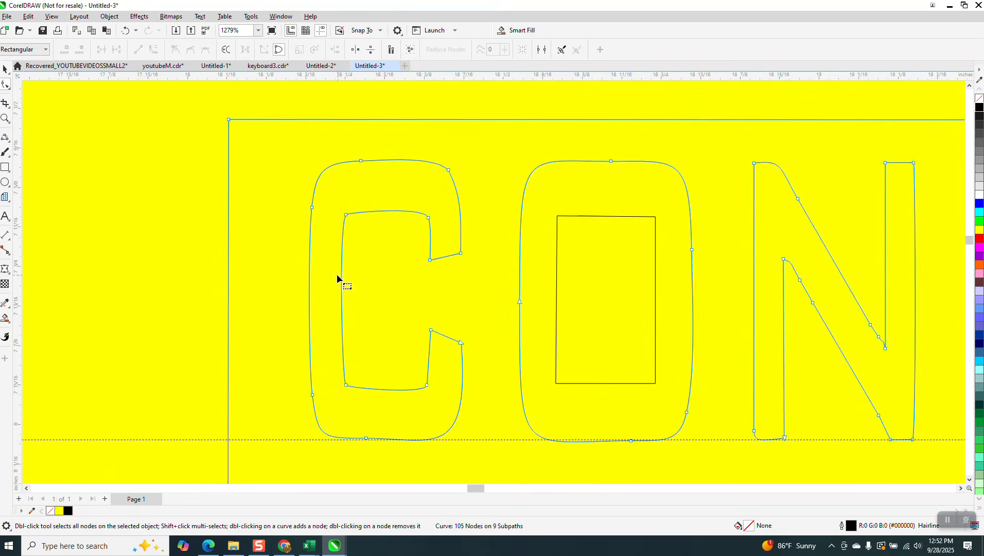
scroll(346, 257, down, 1)
scroll(341, 252, down, 1)
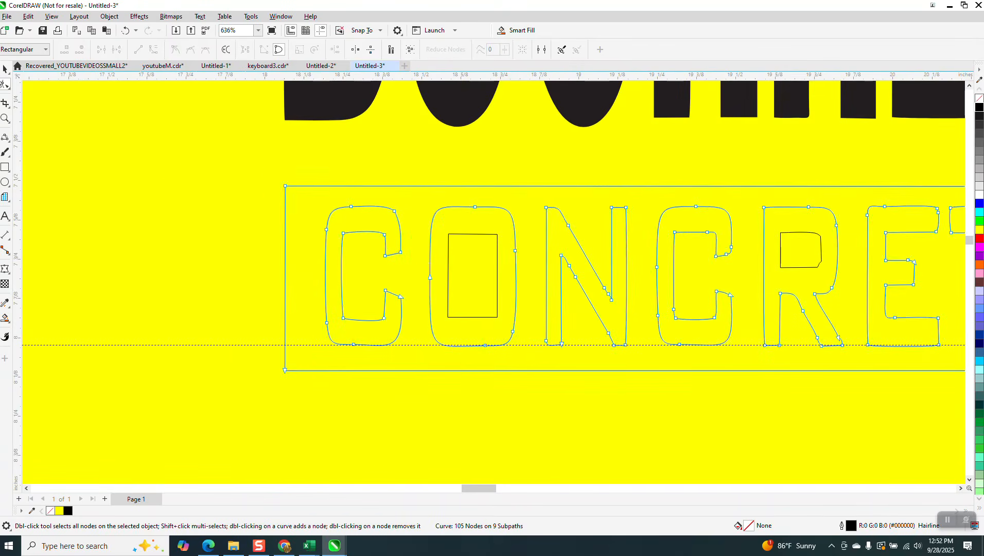
Lock the panel rectangle in place via Object > Lock.
click(5, 69)
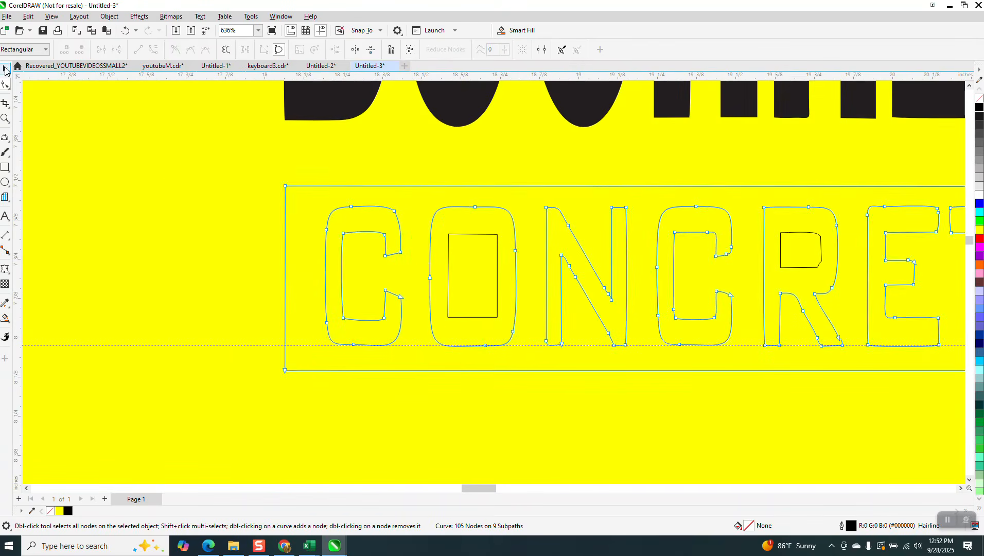
click(266, 207)
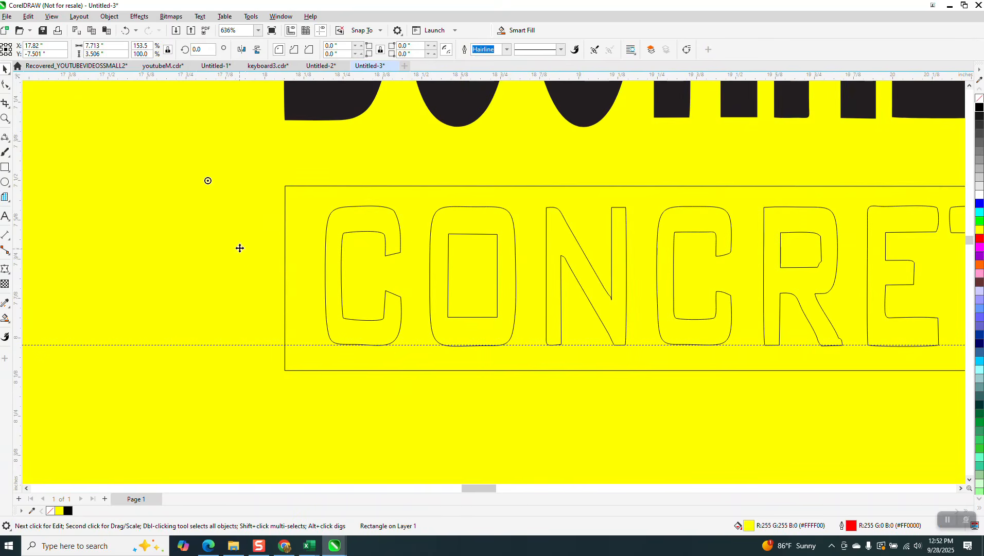
click(111, 17)
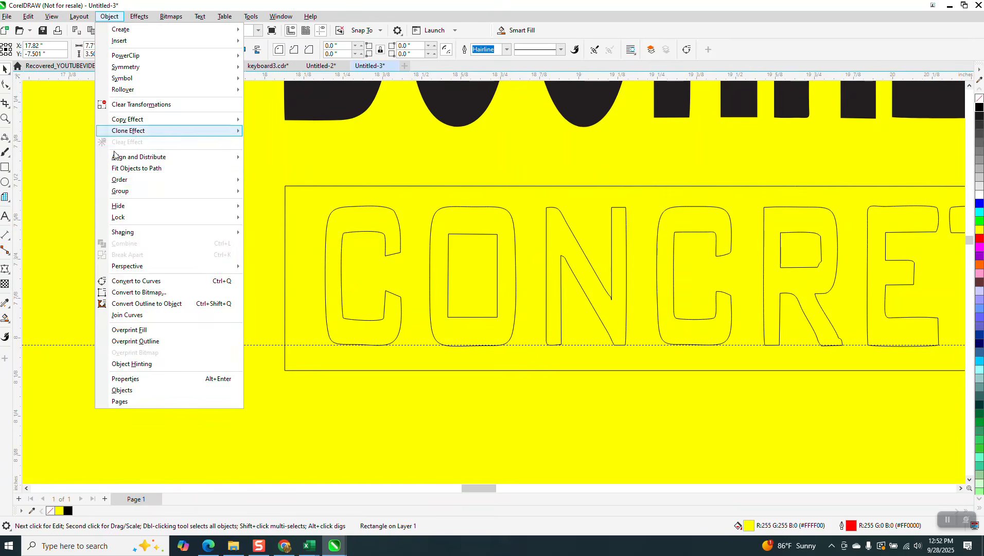
mouse_move(146, 220)
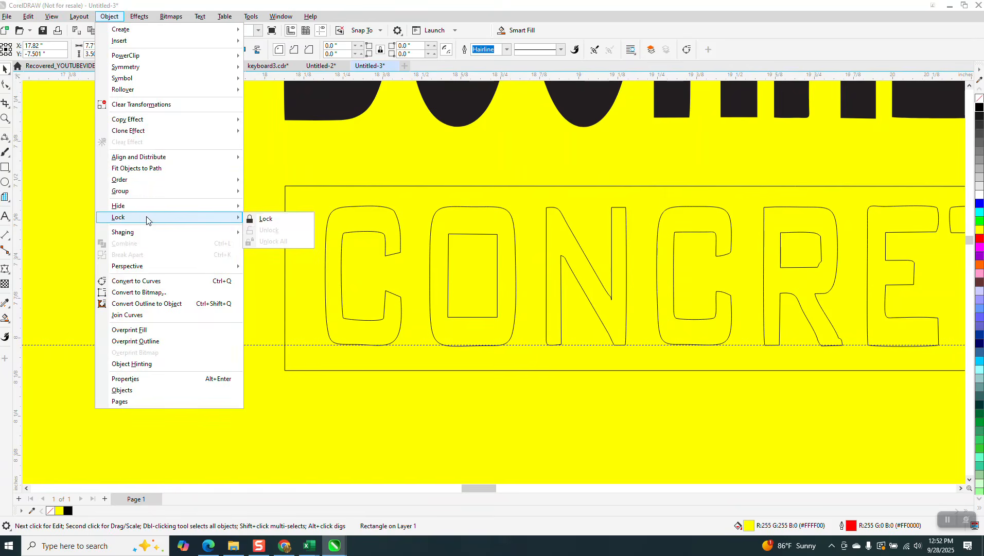
click(248, 219)
Break the CONCRETE outline apart into separate letter curves.
drag(307, 169, 408, 356)
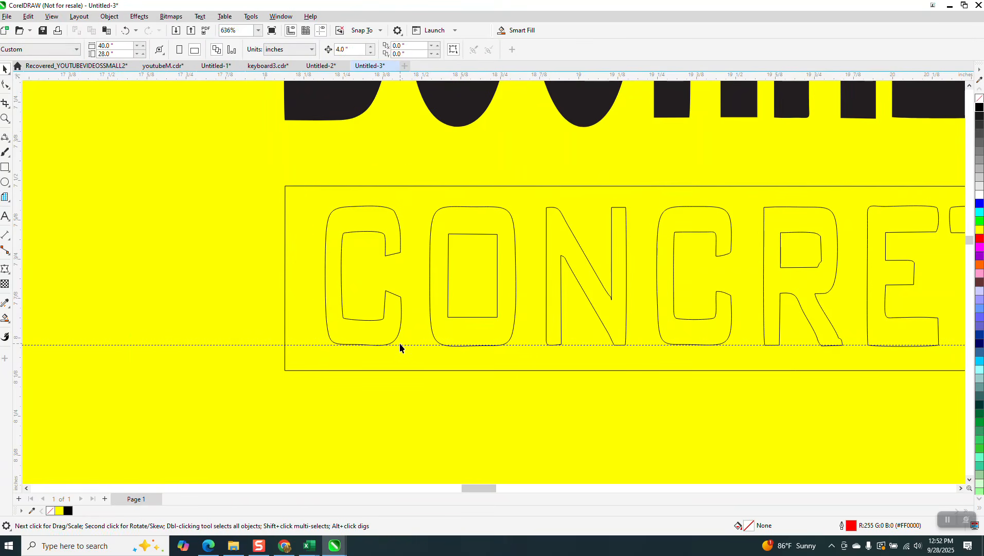
click(398, 342)
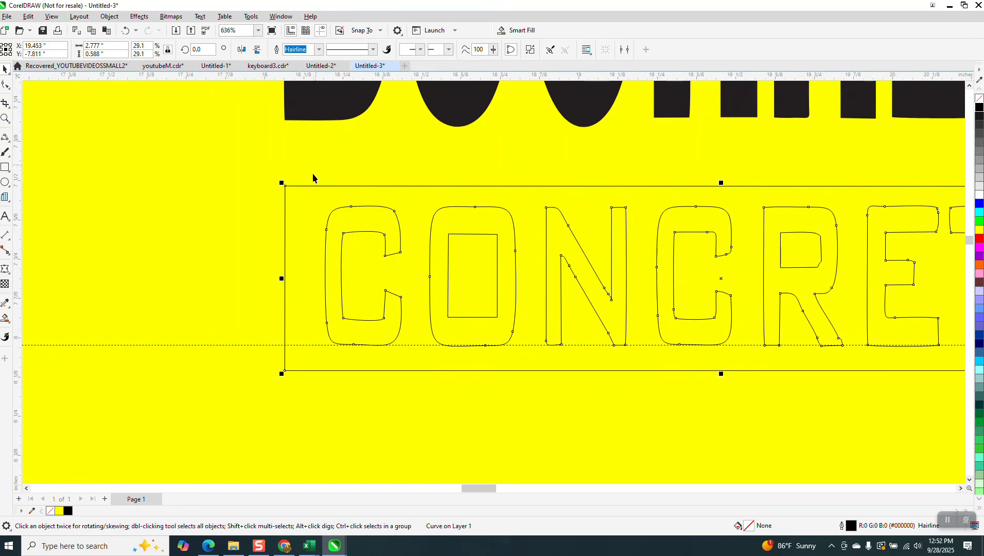
drag(313, 174, 418, 376)
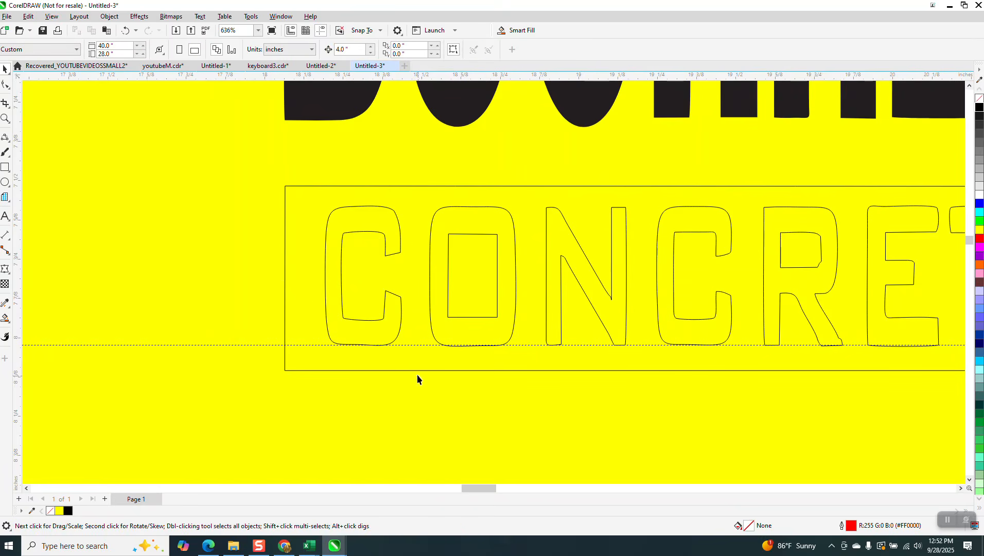
click(401, 325)
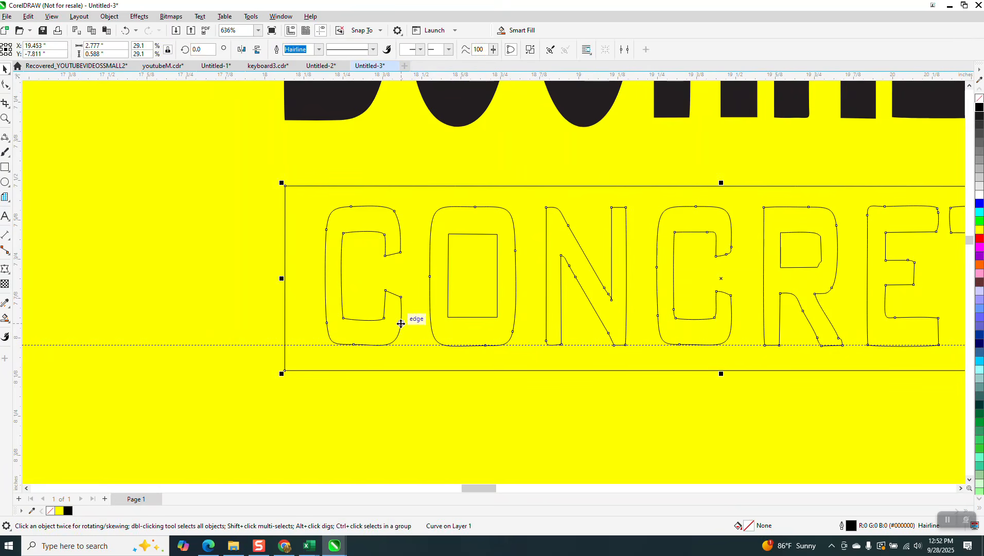
key(Delete)
key(ctrl+z)
click(110, 16)
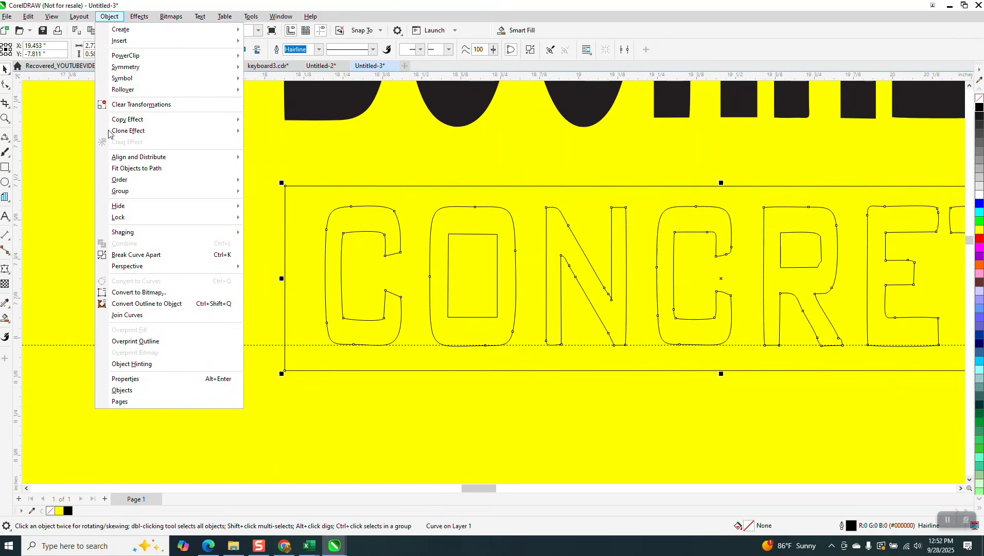
click(140, 254)
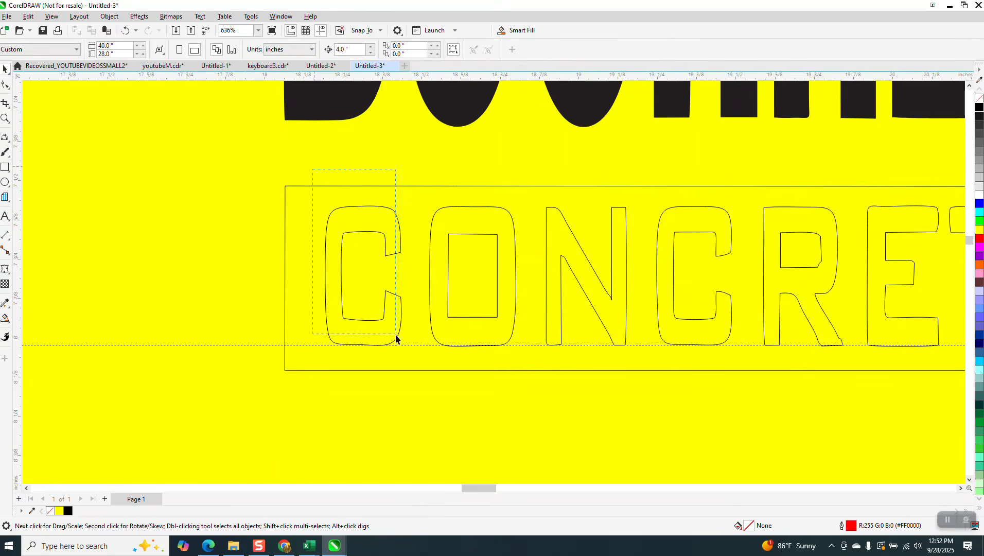
Give the first C a red outline and duplicate it below the word.
drag(411, 355, 412, 354)
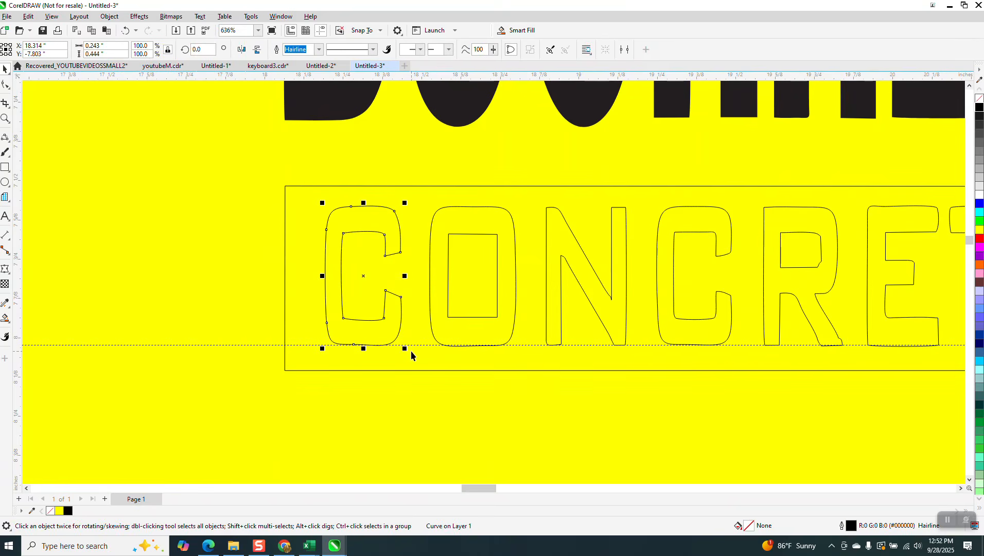
right_click(981, 239)
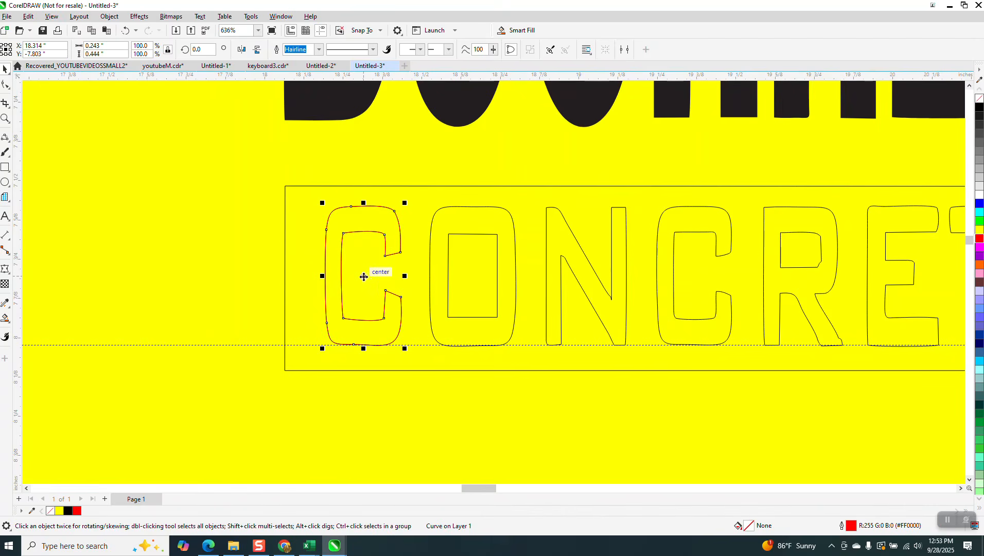
click(695, 299)
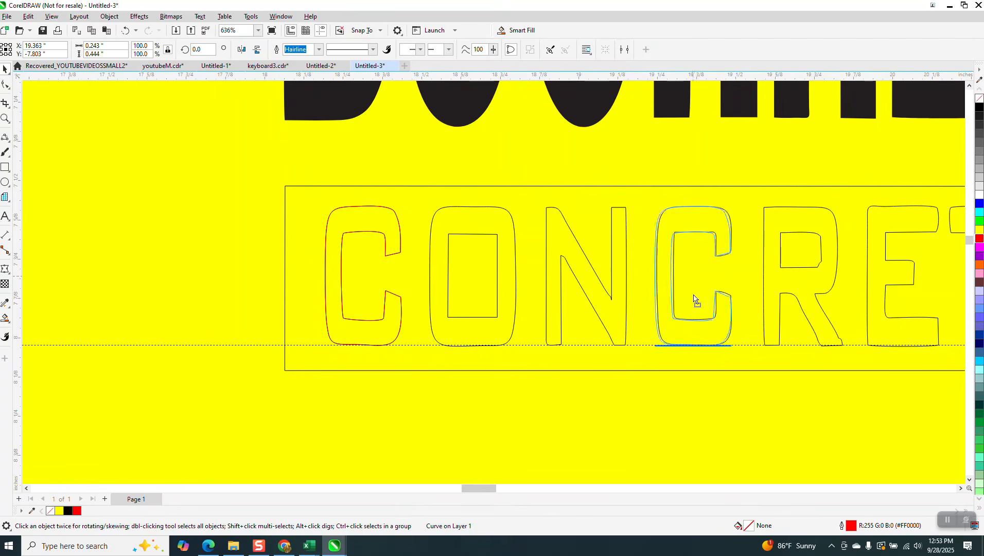
scroll(612, 293, down, 2)
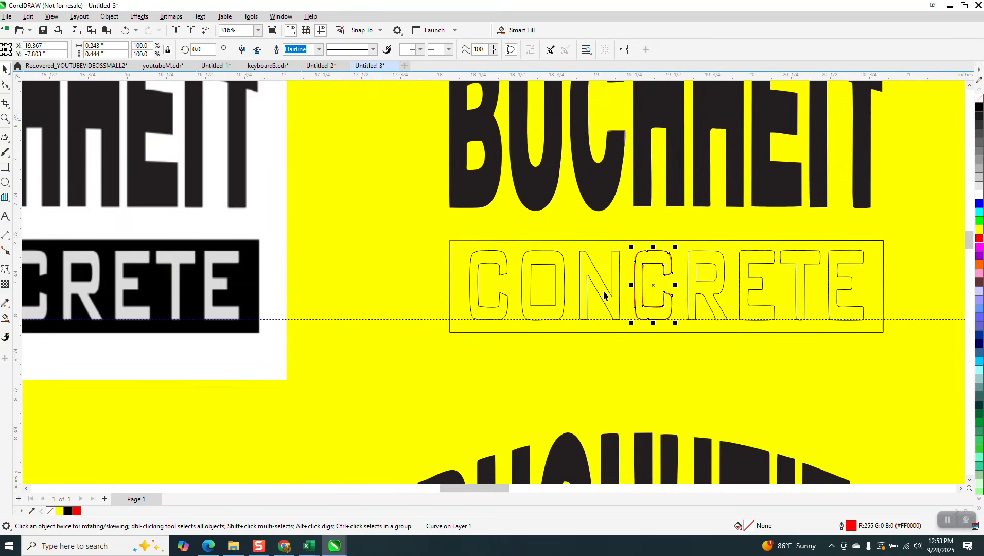
key(Down)
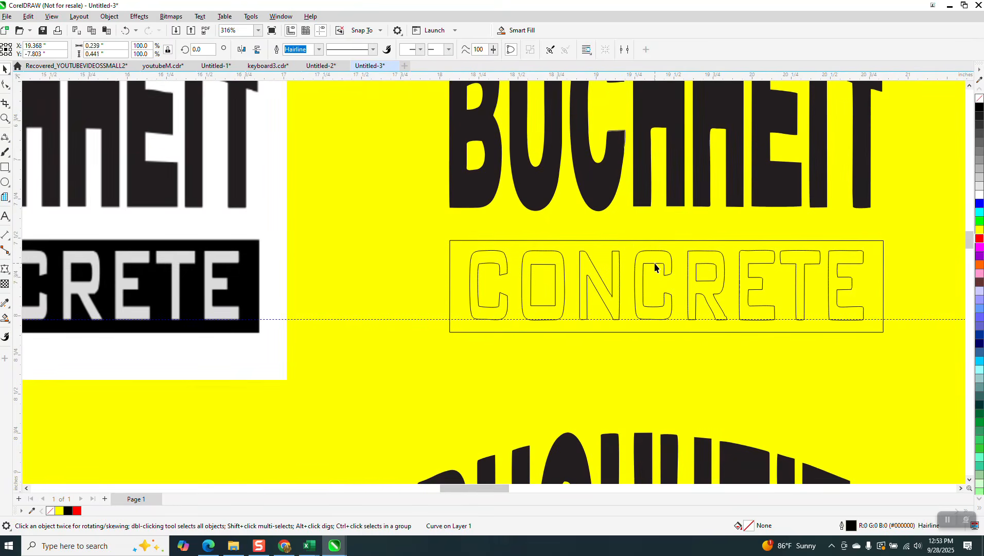
Delete the original second C and place the red C copy into the gap.
click(656, 265)
key(Delete)
scroll(652, 267, down, 1)
scroll(652, 267, down, 2)
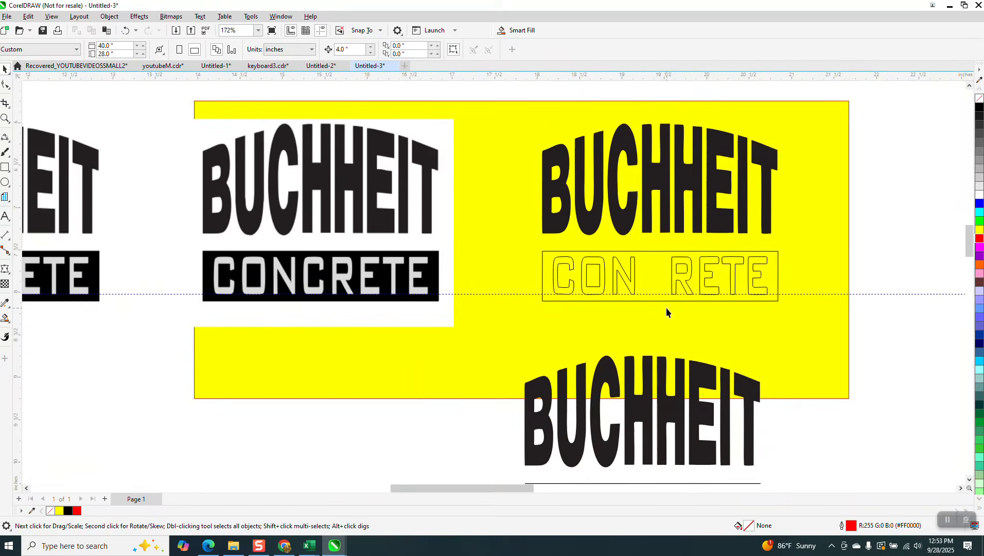
scroll(666, 308, down, 1)
click(659, 481)
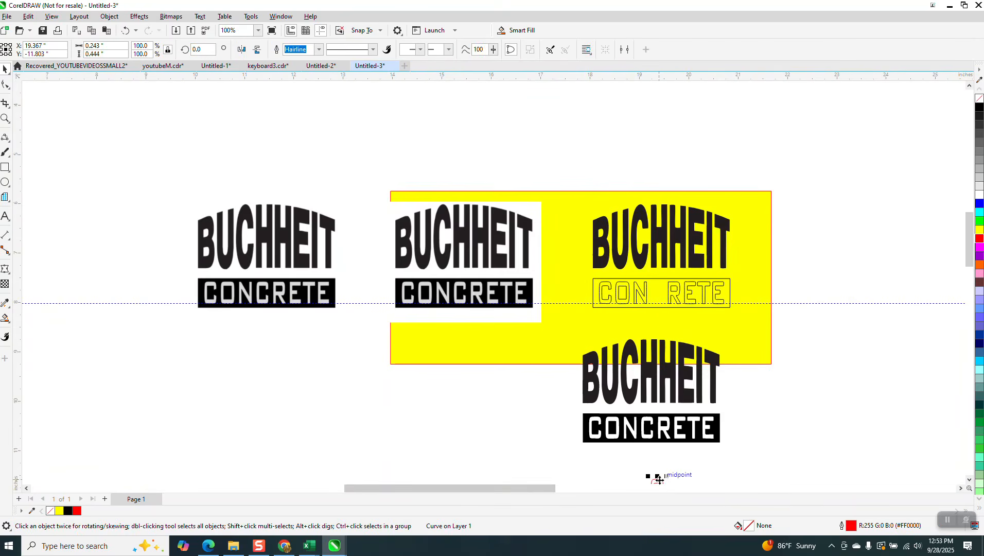
key(ctrl+z)
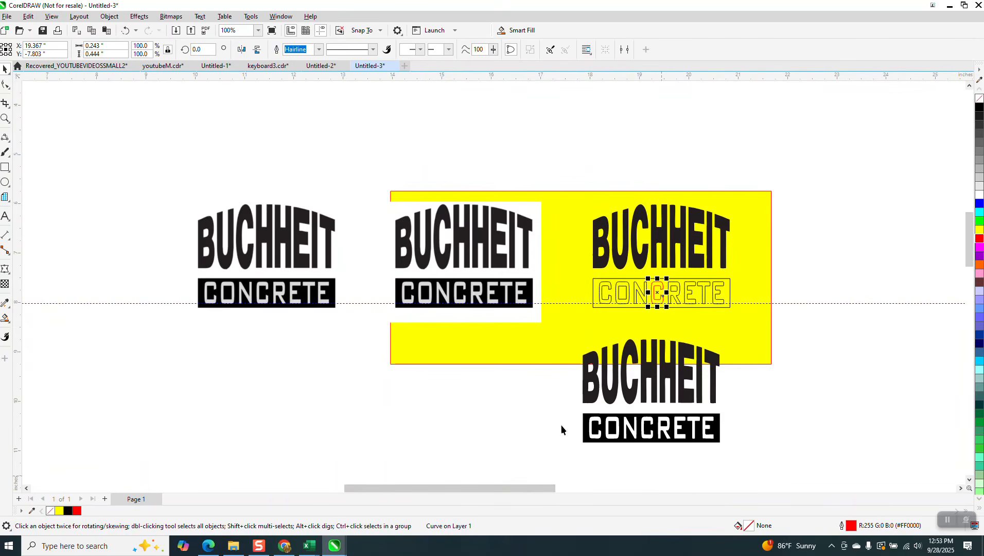
click(5, 118)
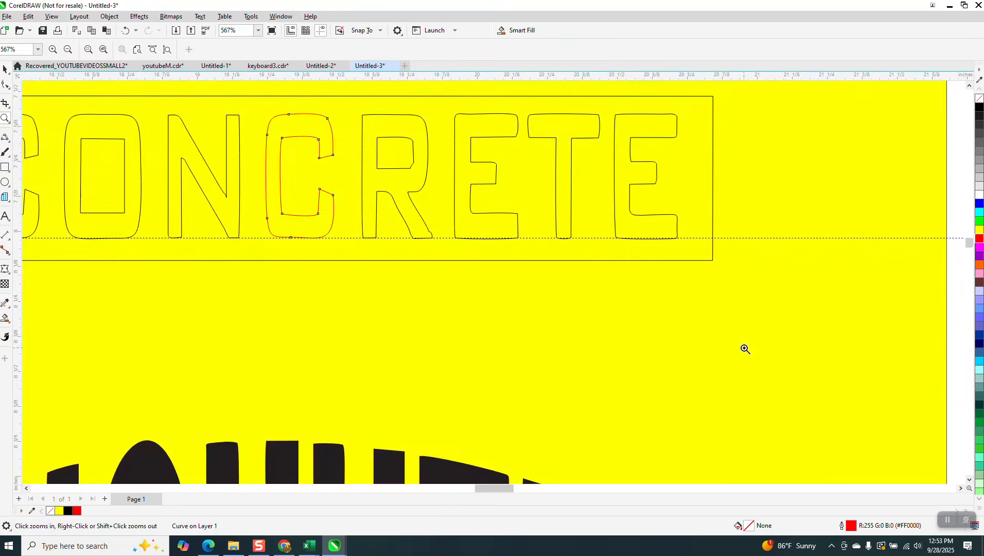
Zoom in on the R's foot and remove the stray node on its leg.
drag(384, 224, 468, 264)
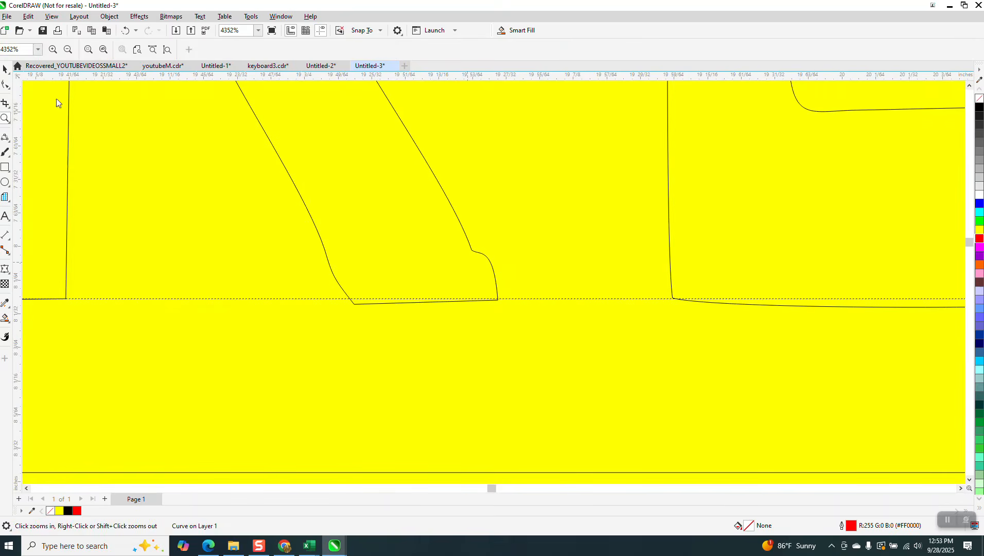
key(F10)
click(487, 257)
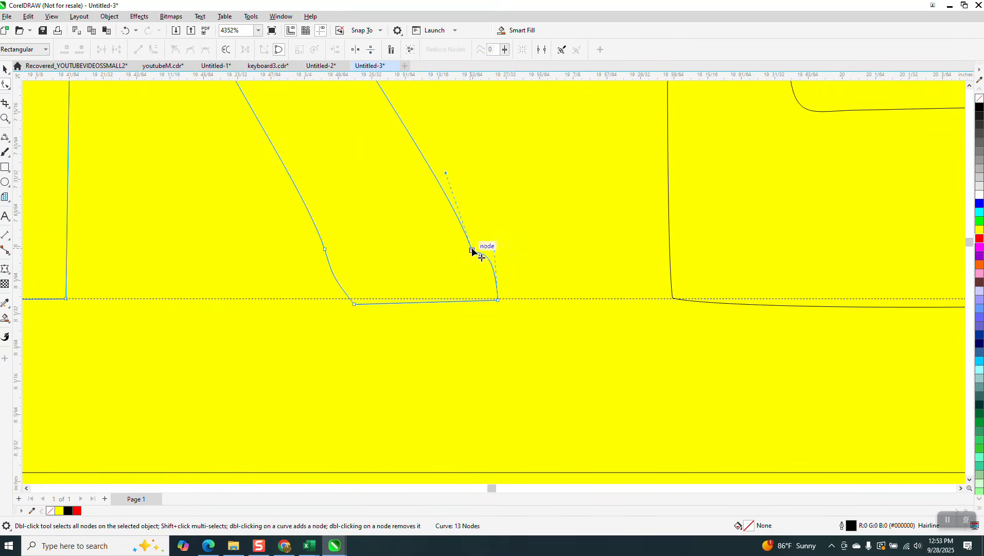
double_click(473, 250)
scroll(545, 317, down, 1)
scroll(415, 286, down, 2)
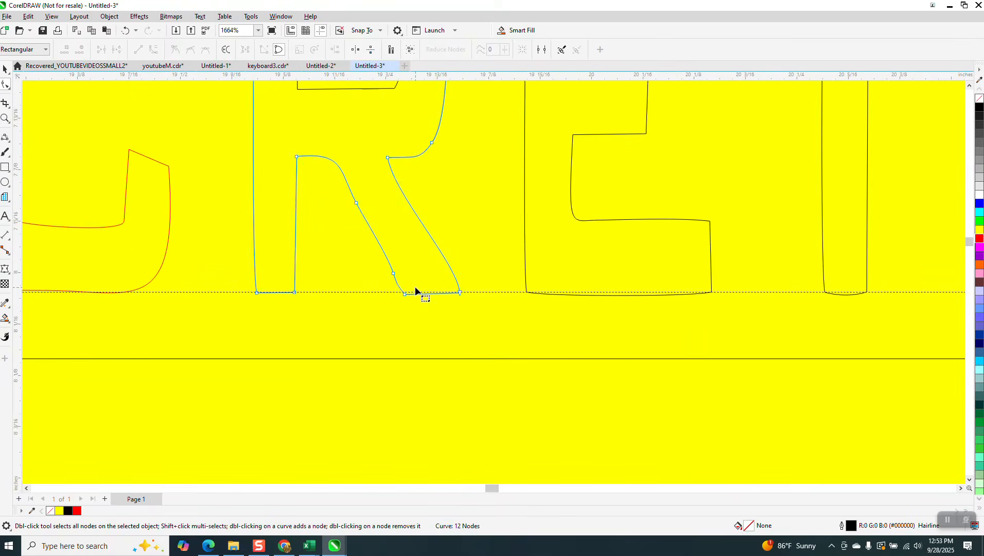
scroll(402, 286, down, 2)
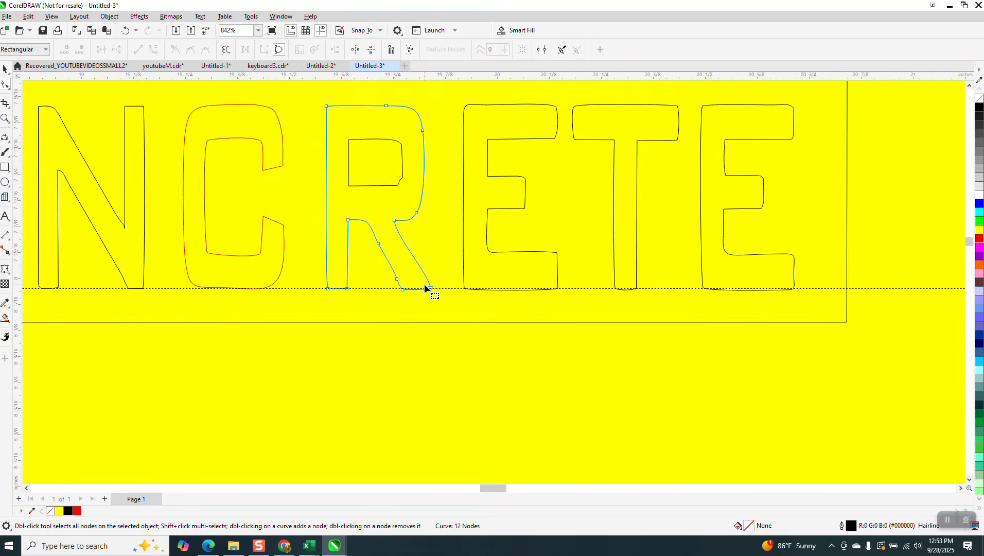
scroll(423, 286, down, 1)
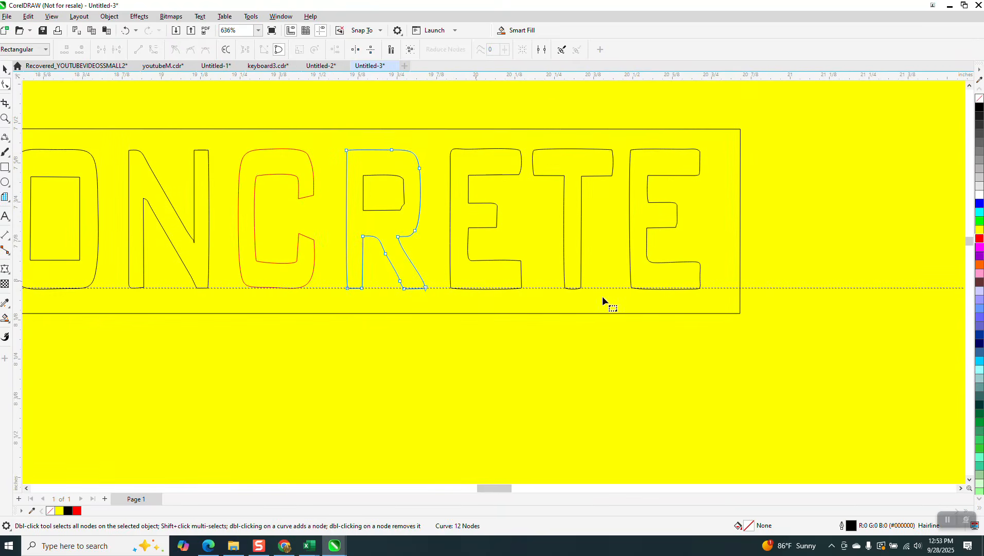
Convert the E's bottom-edge segments to straight lines, undoing an unwanted shift.
click(5, 118)
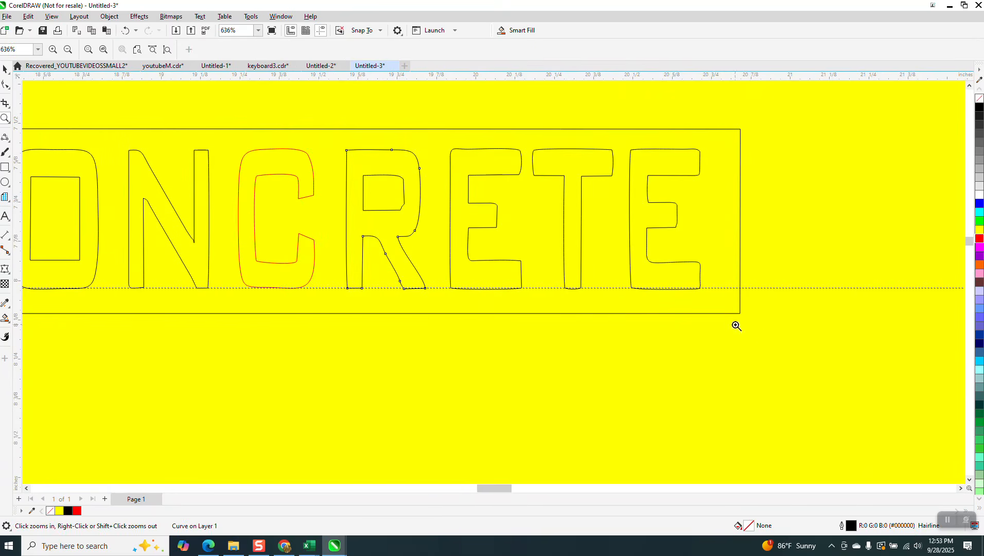
drag(677, 312, 726, 320)
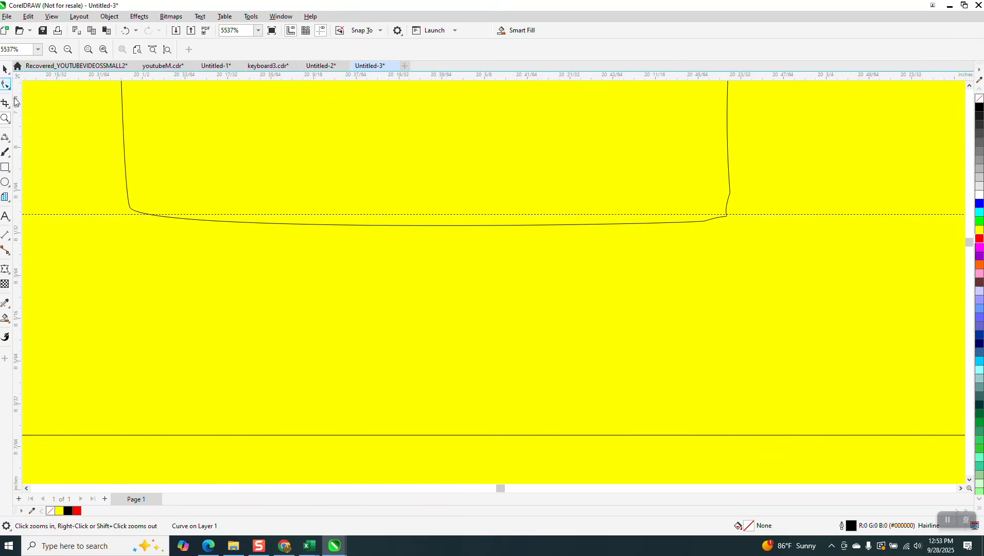
click(6, 85)
click(136, 212)
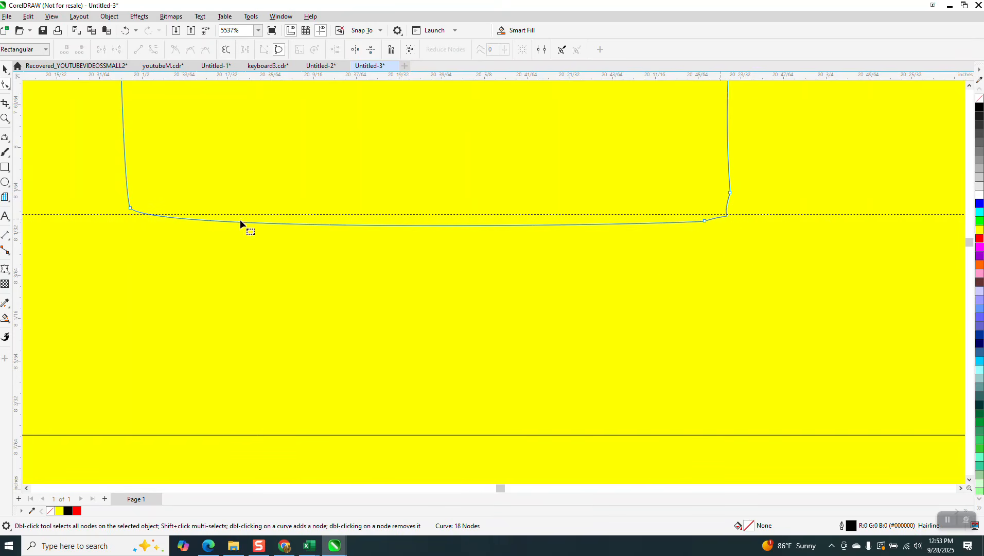
drag(718, 274, 718, 274)
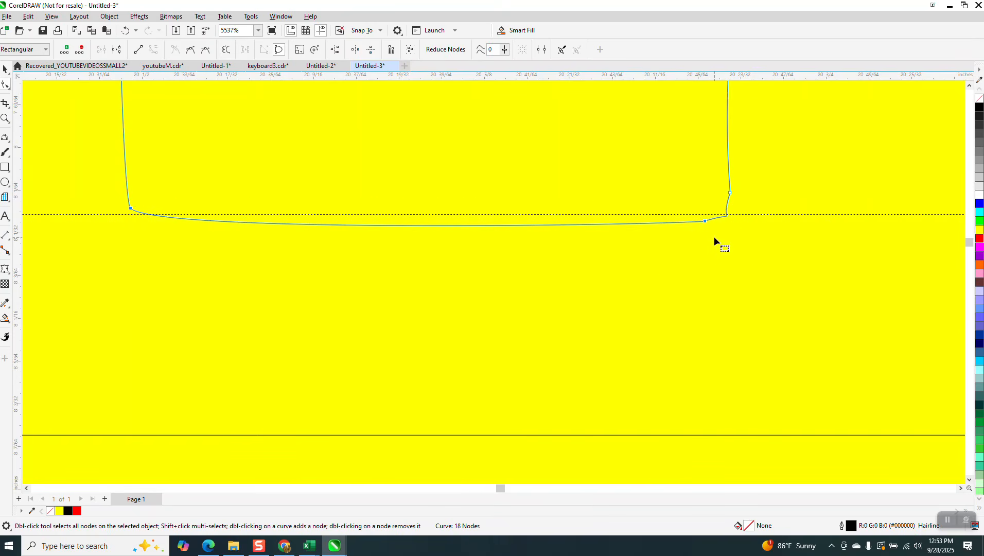
right_click(703, 221)
click(735, 282)
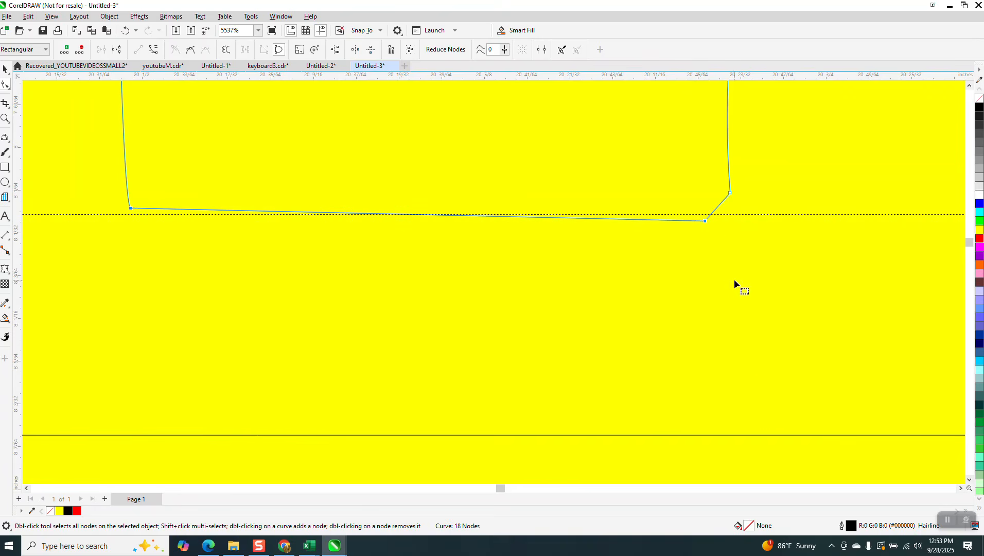
drag(706, 226, 708, 219)
click(462, 276)
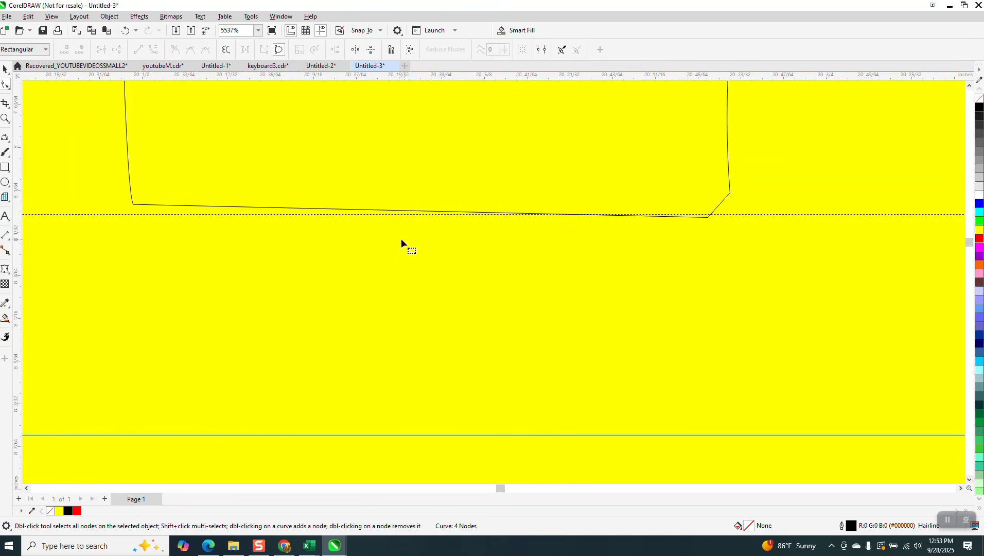
click(125, 30)
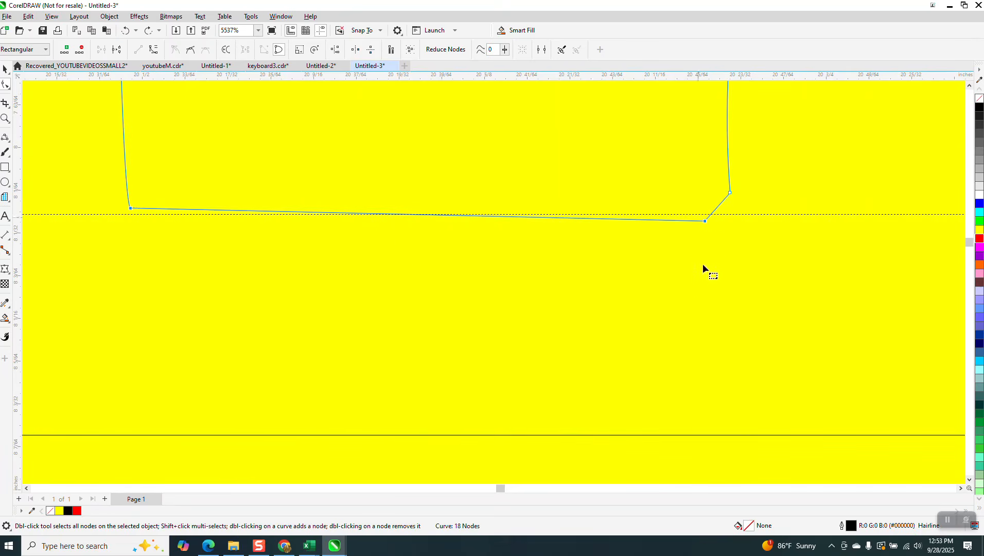
Move the E's bottom-left and bottom-right corner nodes onto the baseline guide.
drag(705, 221, 705, 214)
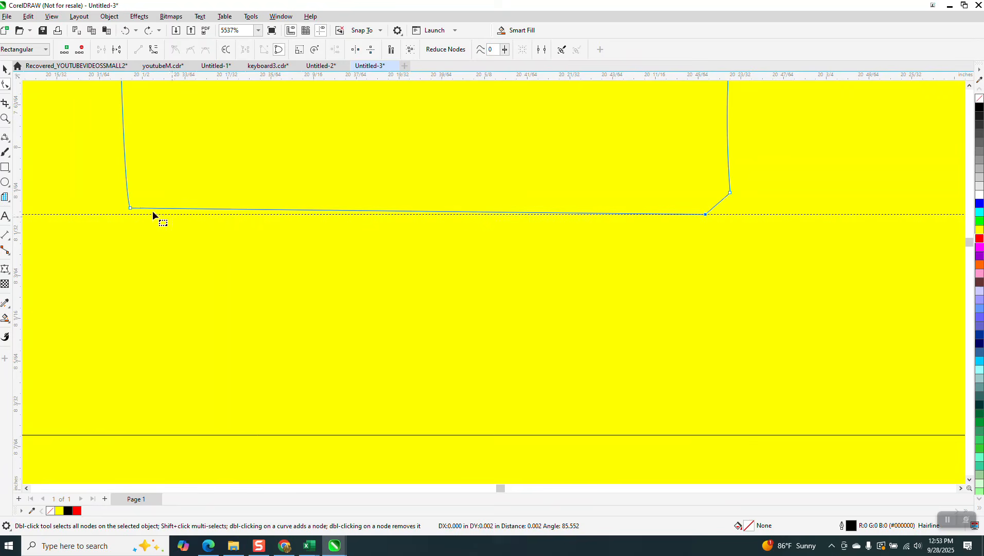
drag(132, 209, 133, 214)
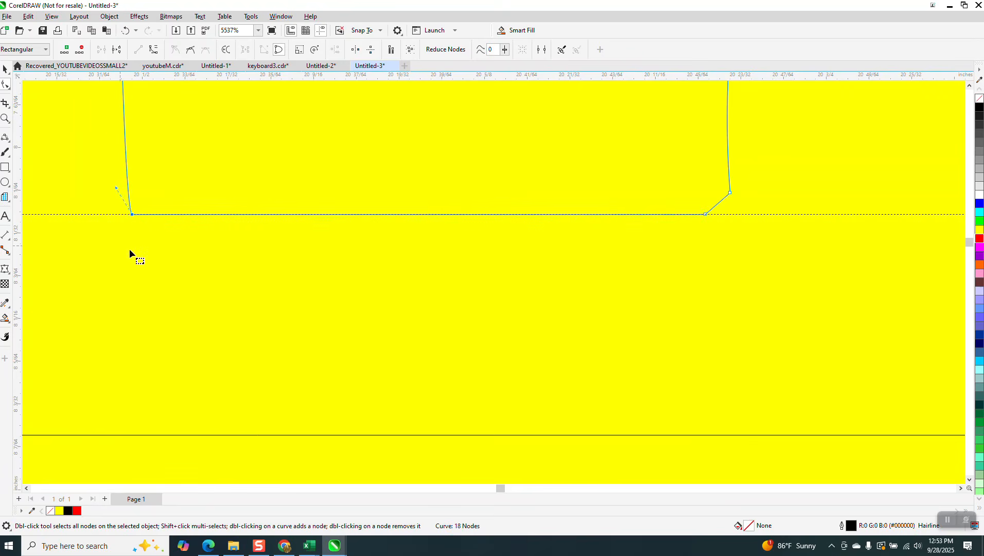
scroll(653, 236, down, 2)
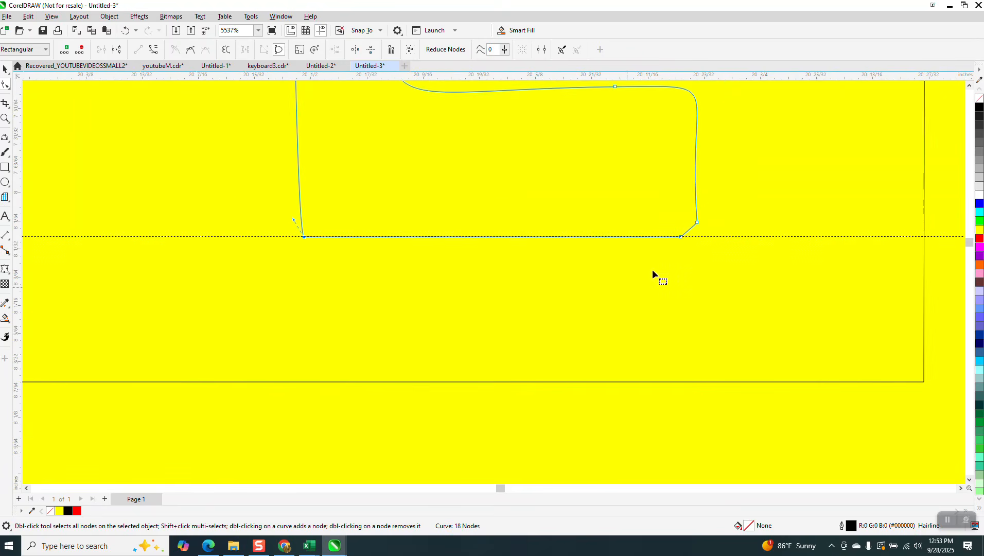
double_click(699, 225)
scroll(376, 212, down, 2)
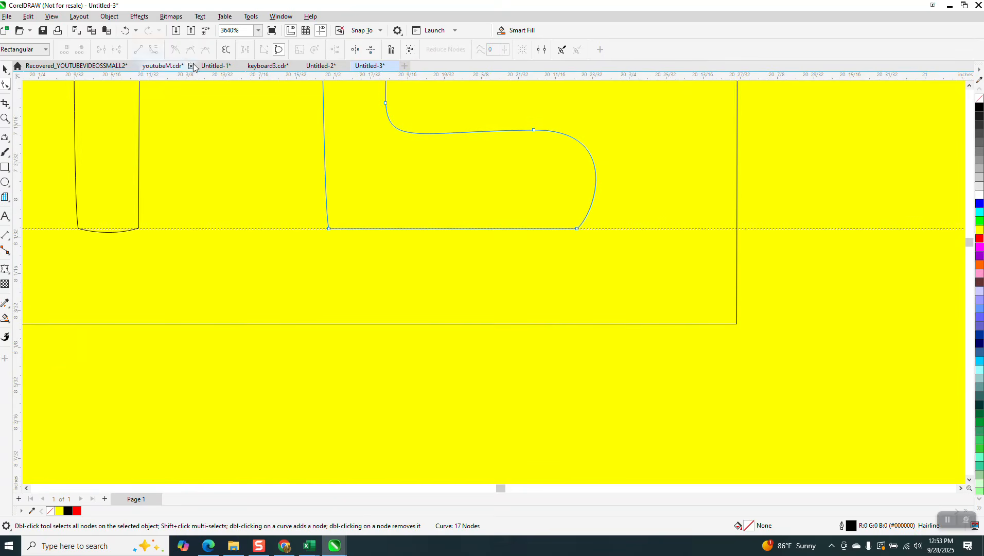
click(131, 32)
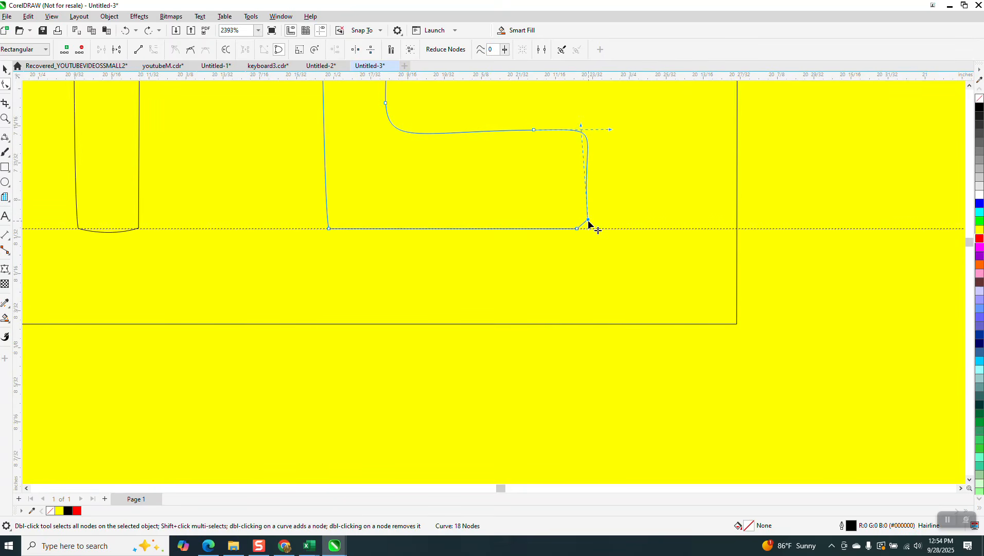
drag(589, 222, 588, 228)
click(589, 248)
scroll(576, 301, down, 2)
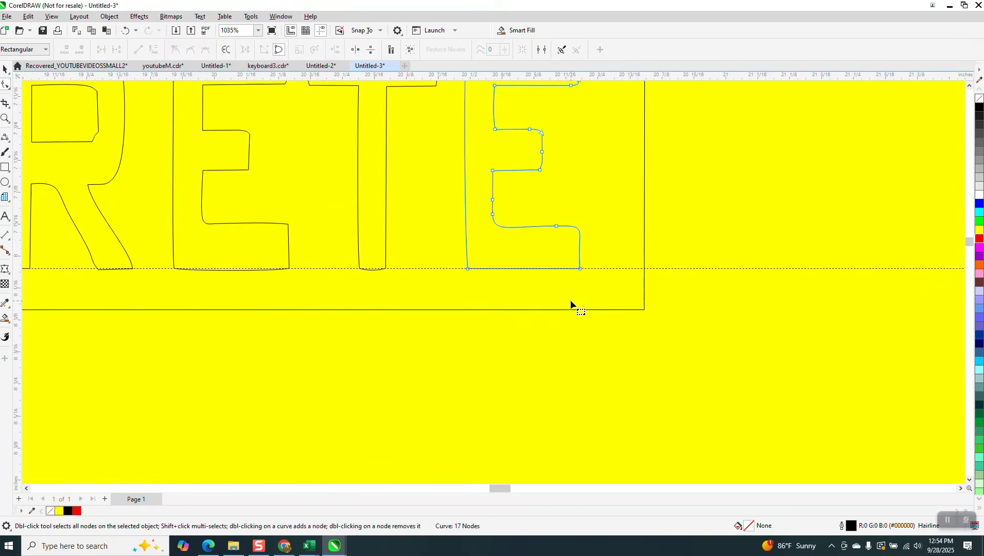
Zoom in on the last E and delete the stray node on its right edge.
scroll(566, 298, down, 2)
scroll(334, 257, down, 2)
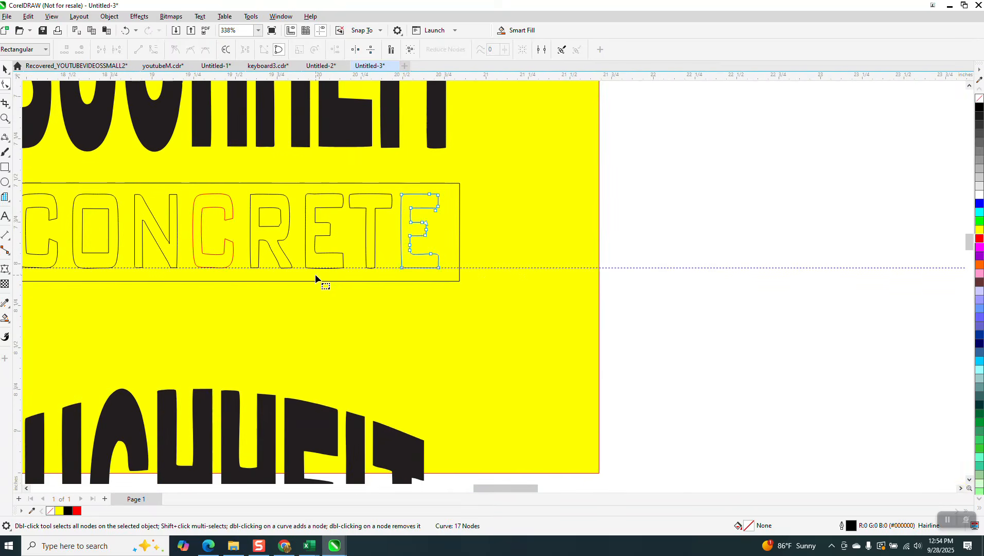
click(5, 118)
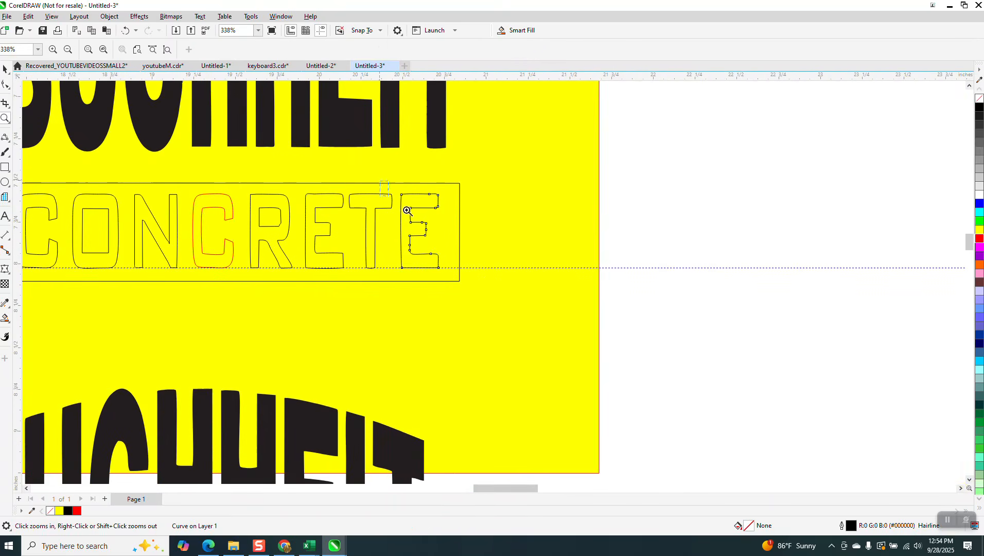
click(408, 211)
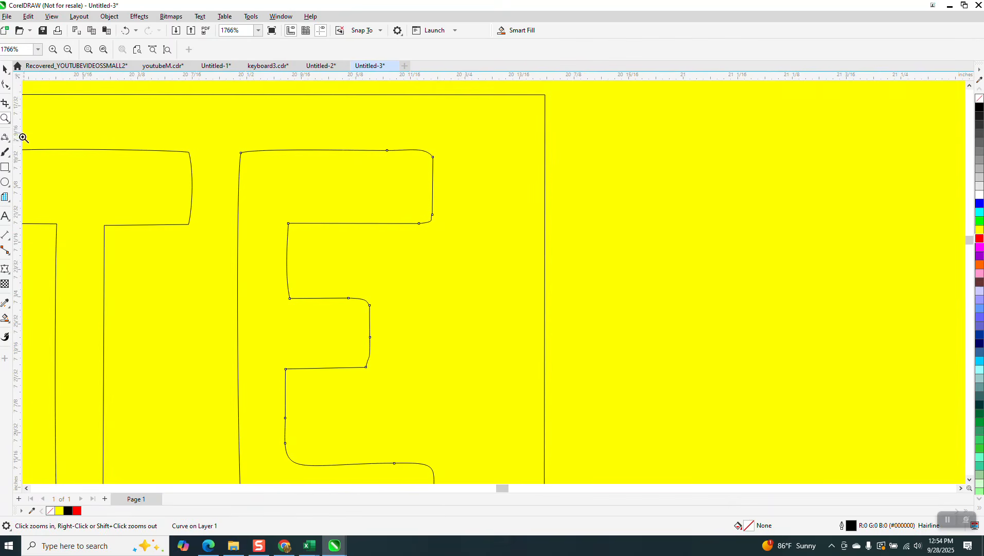
click(5, 84)
drag(384, 322, 371, 352)
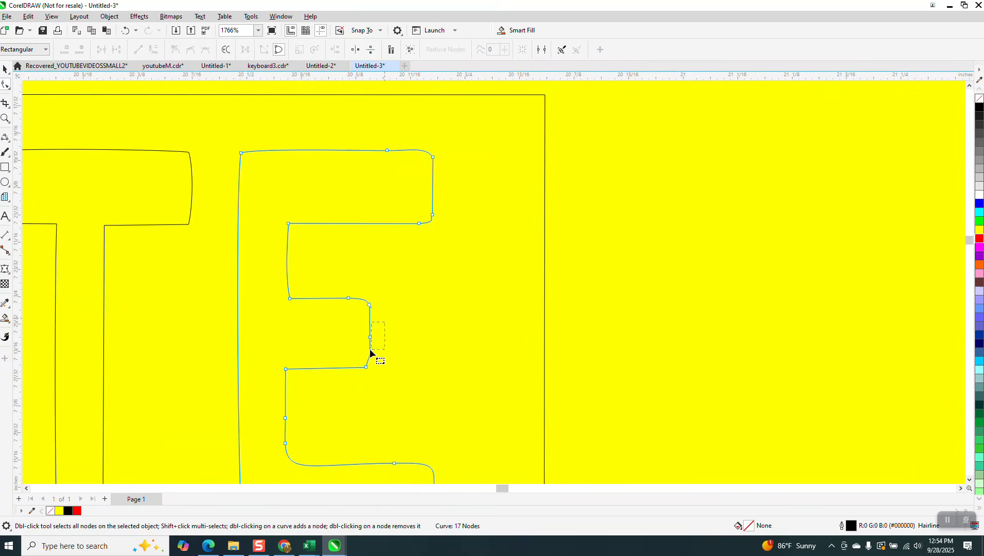
key(Delete)
Convert the middle arm's edge to a straight line and raise its corner node.
drag(360, 394, 362, 366)
right_click(366, 368)
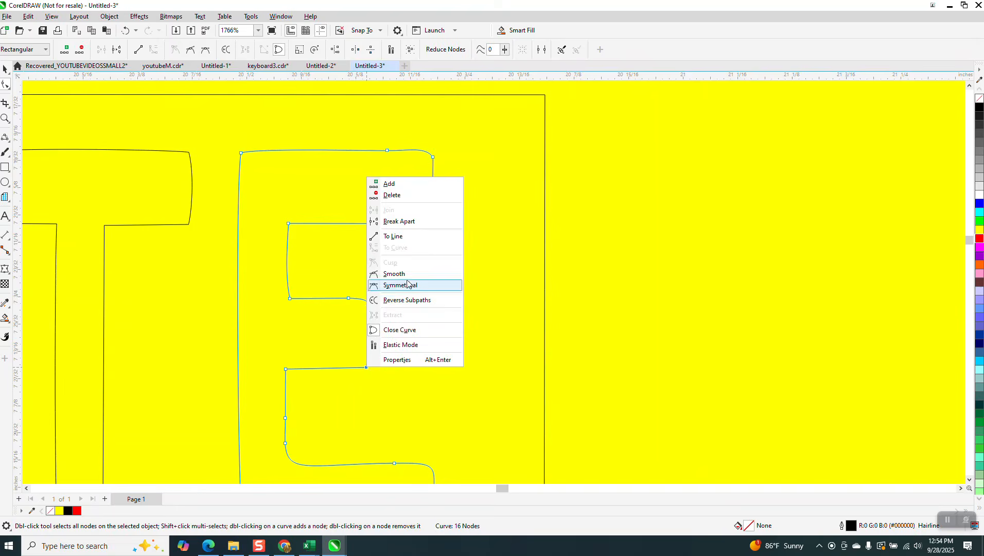
click(403, 240)
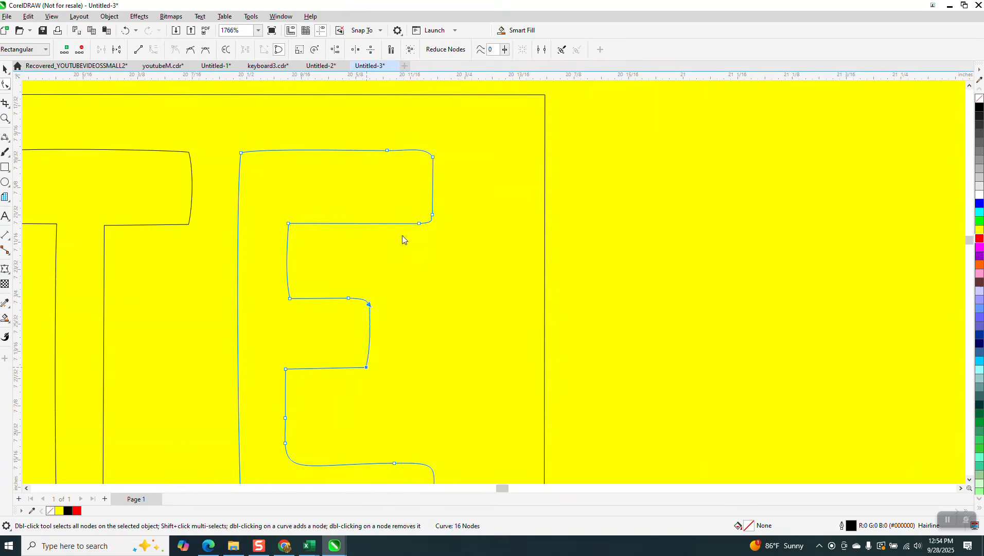
click(375, 306)
click(369, 305)
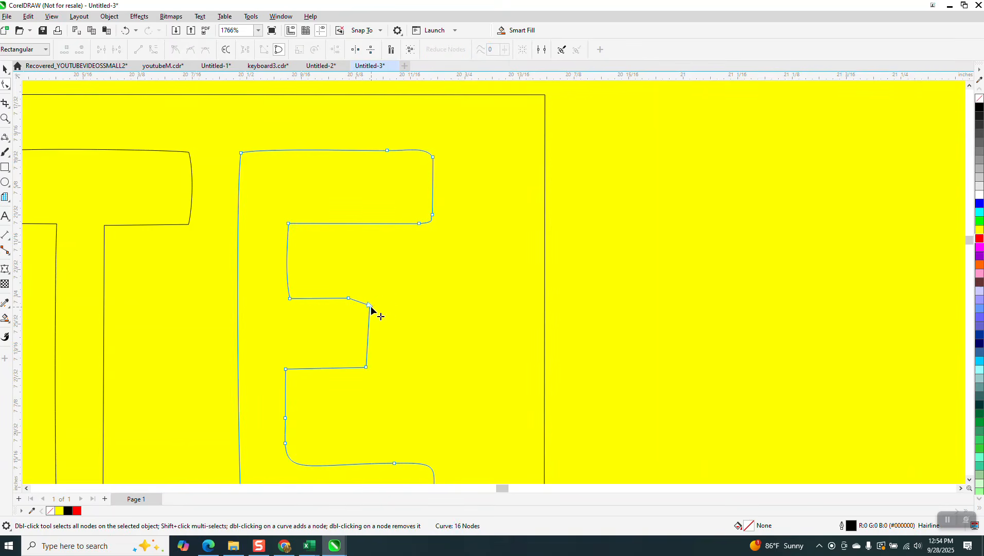
drag(369, 306, 371, 299)
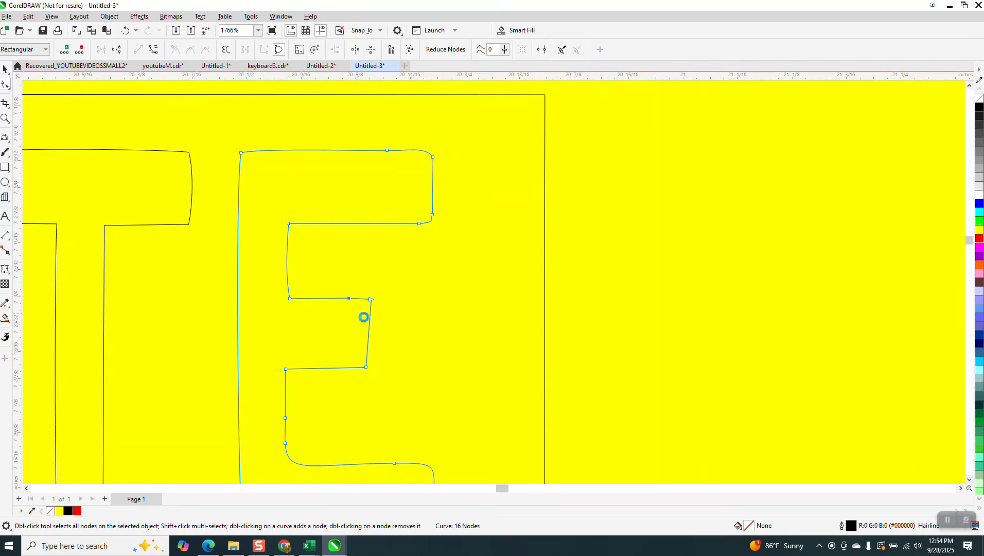
click(393, 293)
Align the middle arm's right corner nodes vertically.
drag(358, 395, 349, 399)
click(337, 51)
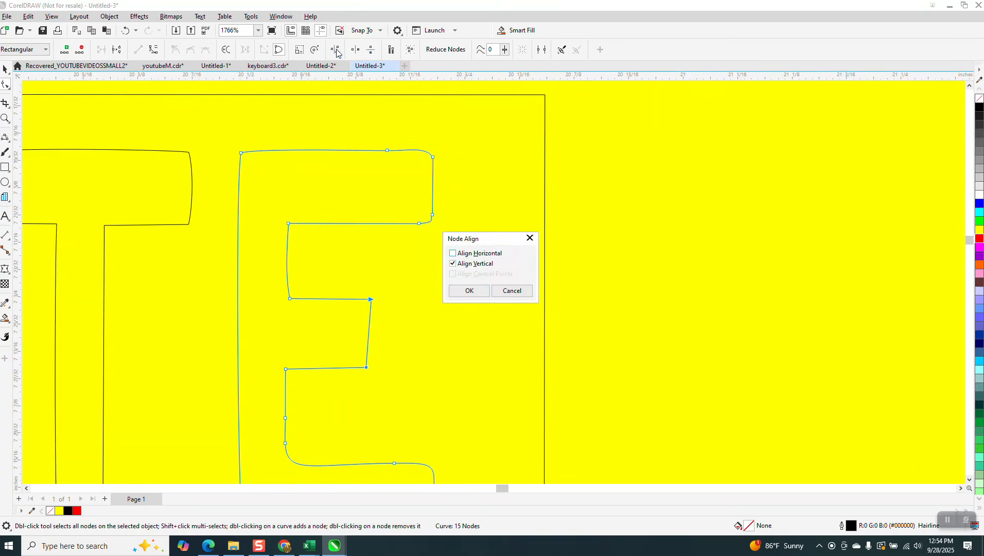
click(468, 291)
scroll(463, 290, down, 1)
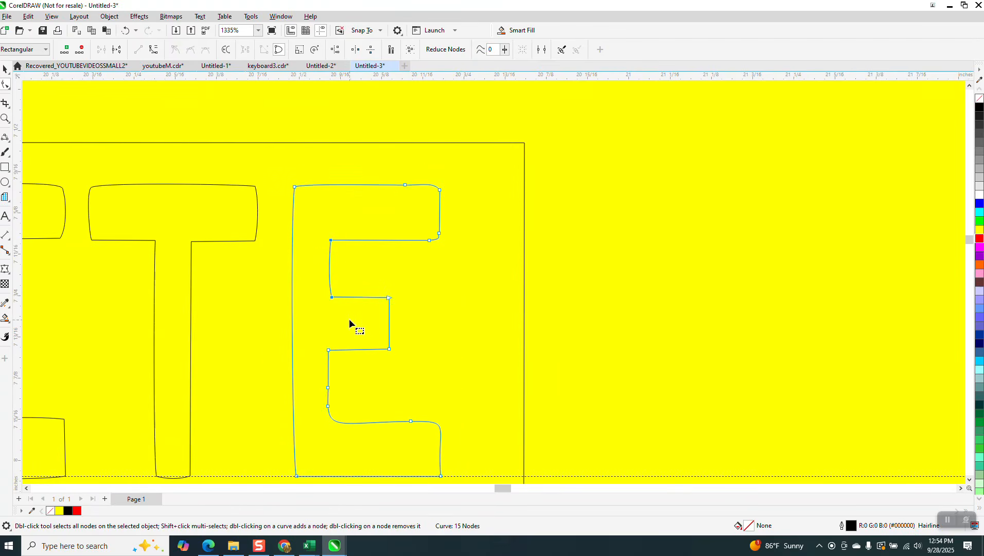
right_click(334, 297)
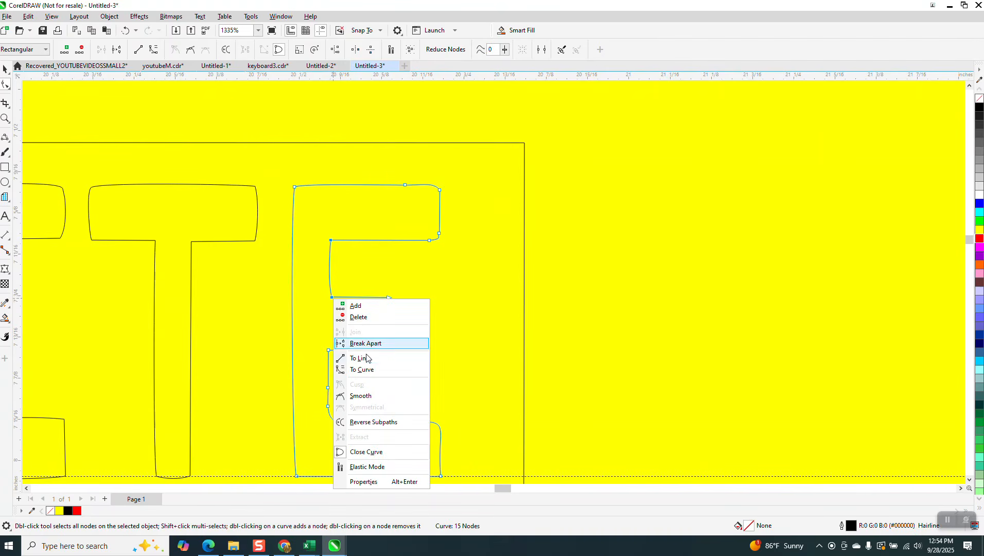
click(337, 51)
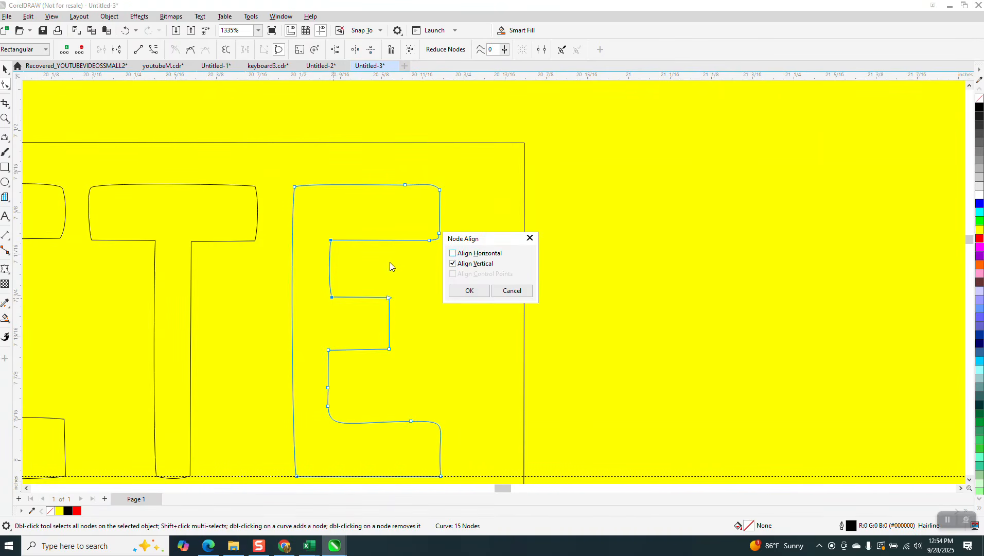
click(466, 291)
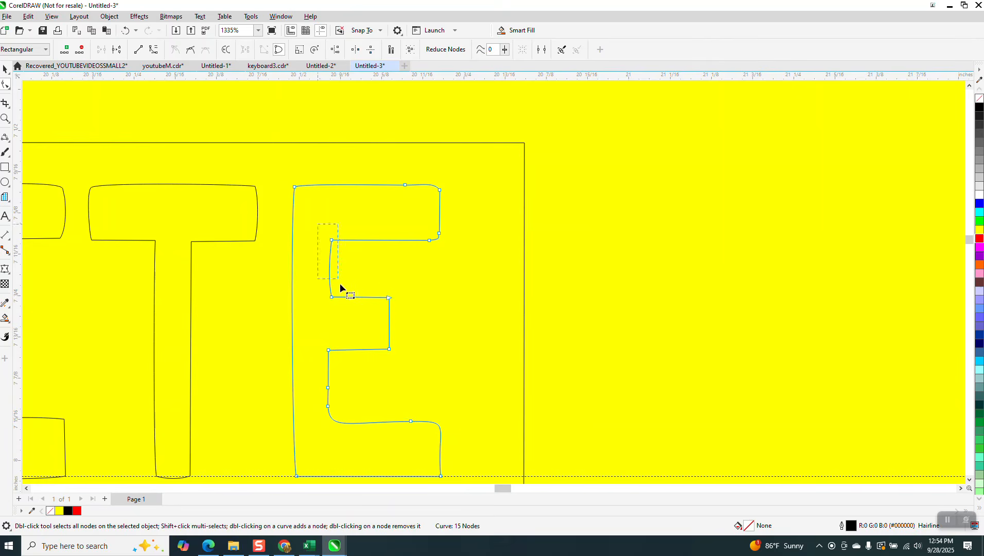
click(335, 49)
click(468, 291)
Convert the E's left inner segments into straight lines.
drag(339, 221, 324, 324)
right_click(332, 301)
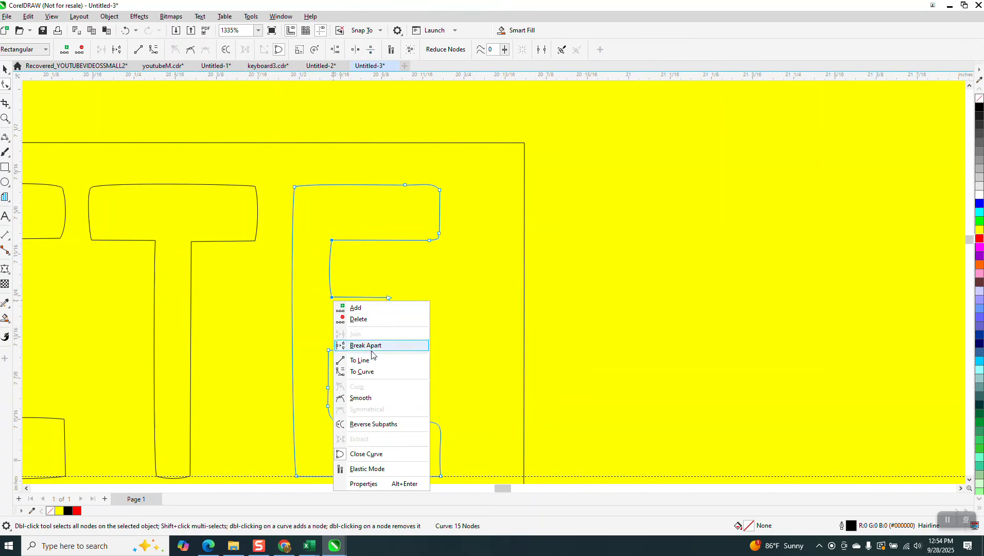
click(366, 360)
scroll(350, 294, down, 1)
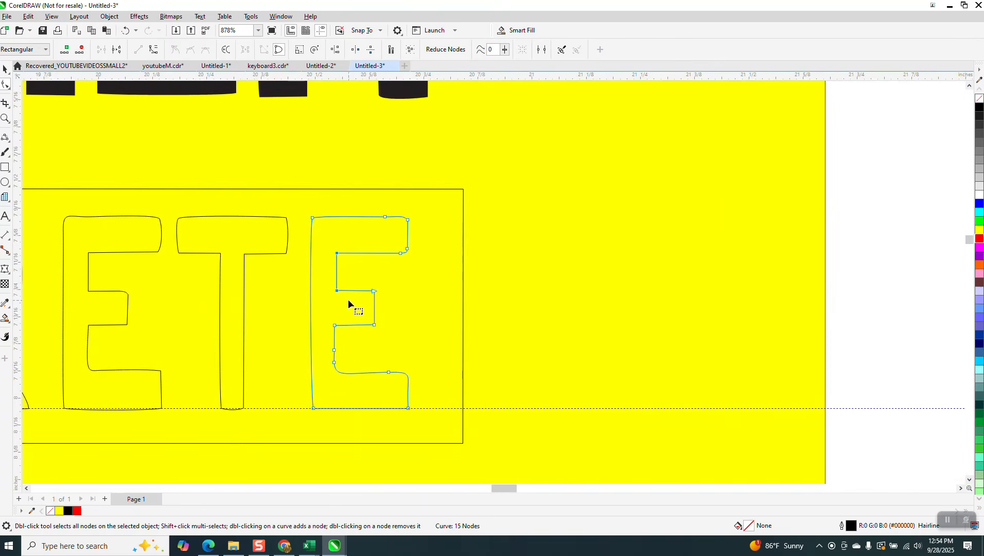
scroll(378, 299, down, 1)
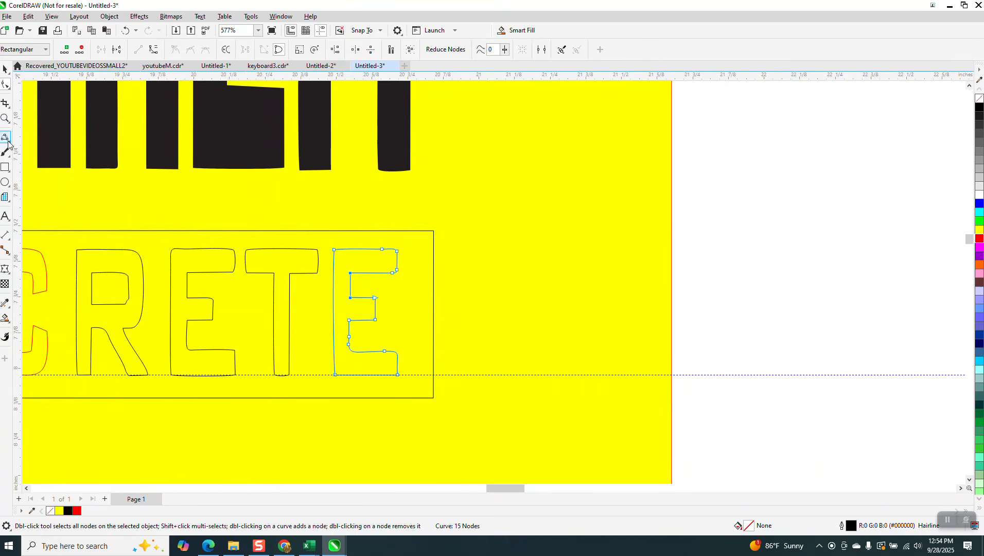
Reshape the curved inner corner under the E's top arm into a tighter bend.
click(4, 120)
drag(357, 264, 435, 304)
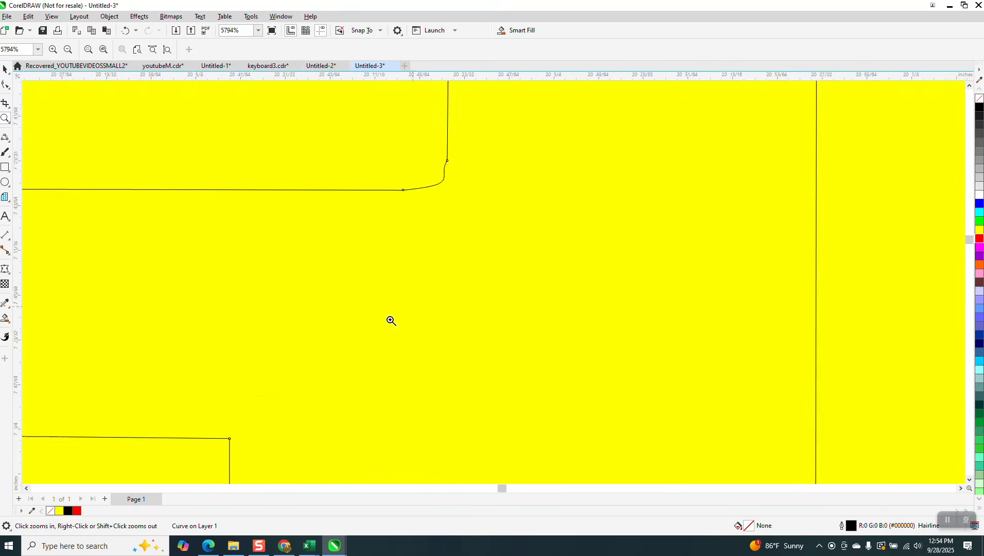
click(430, 226)
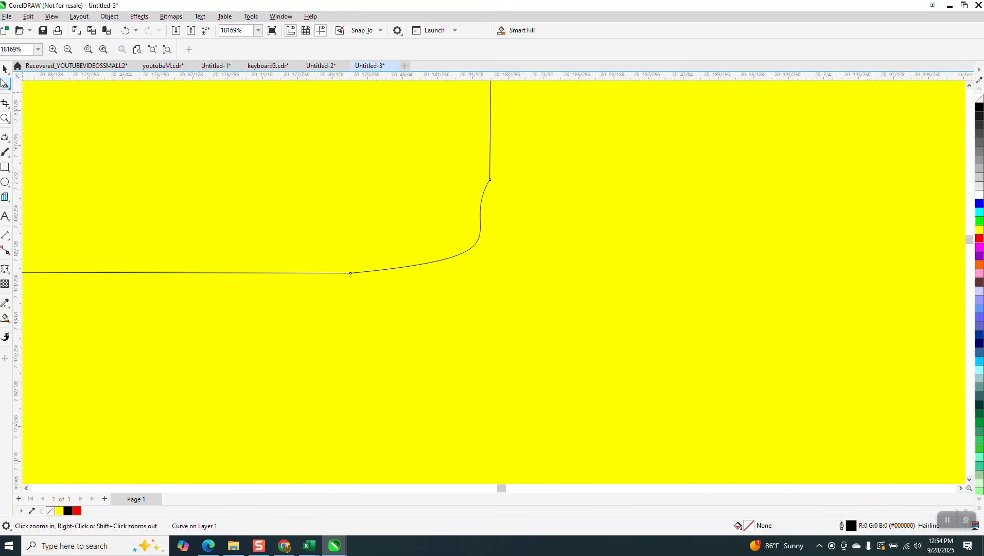
click(4, 85)
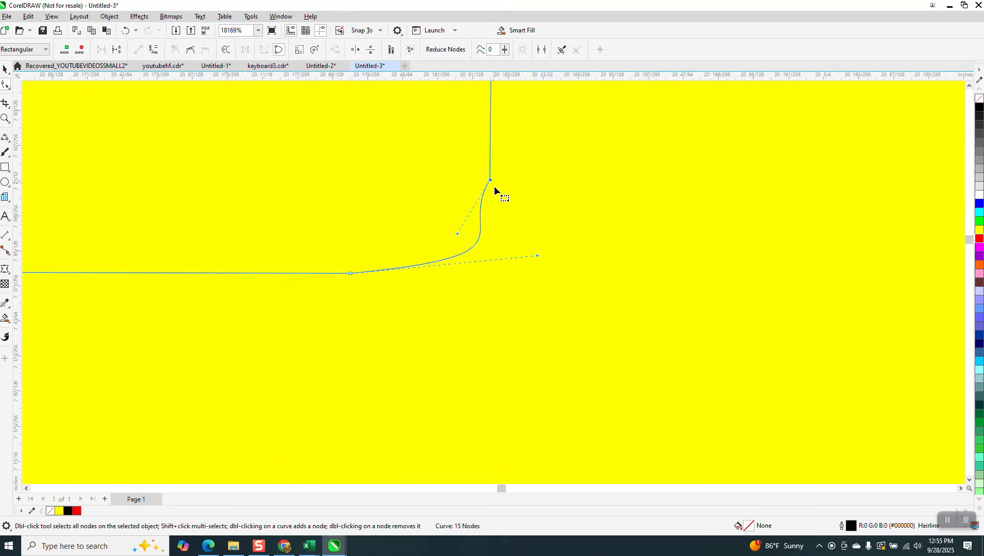
drag(462, 234, 472, 239)
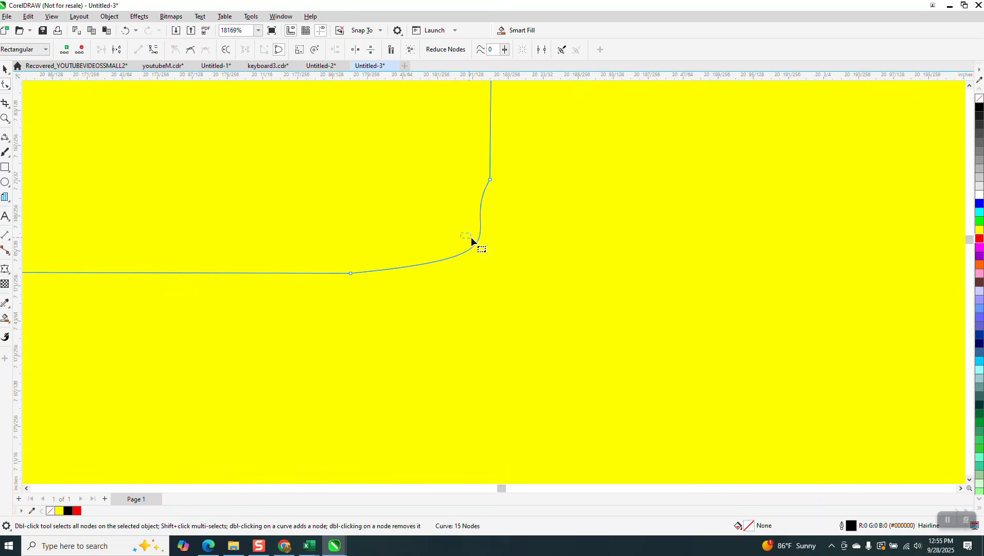
click(489, 188)
drag(459, 235, 485, 251)
Delete a surplus node from the E outline, leaving it at 14 nodes.
scroll(398, 270, down, 6)
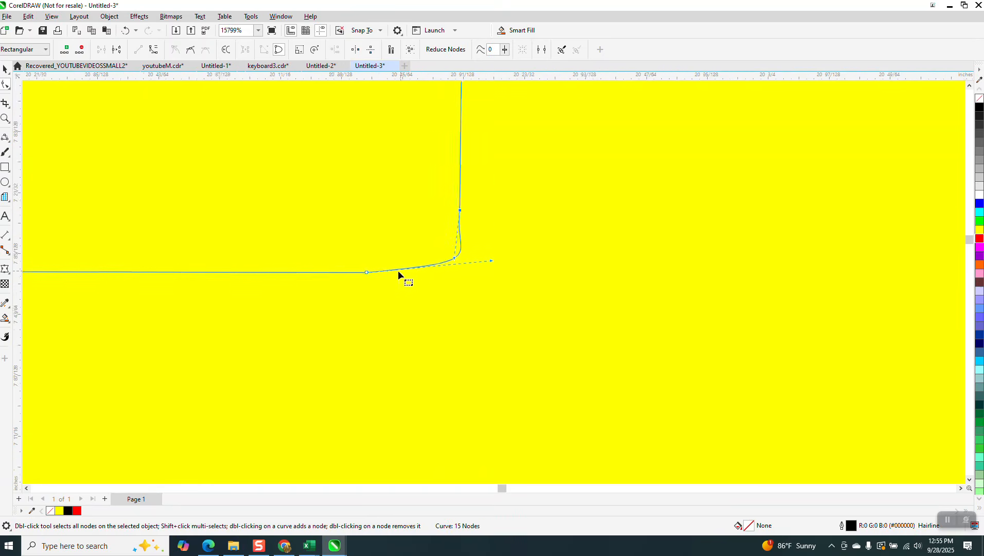
scroll(484, 302, down, 6)
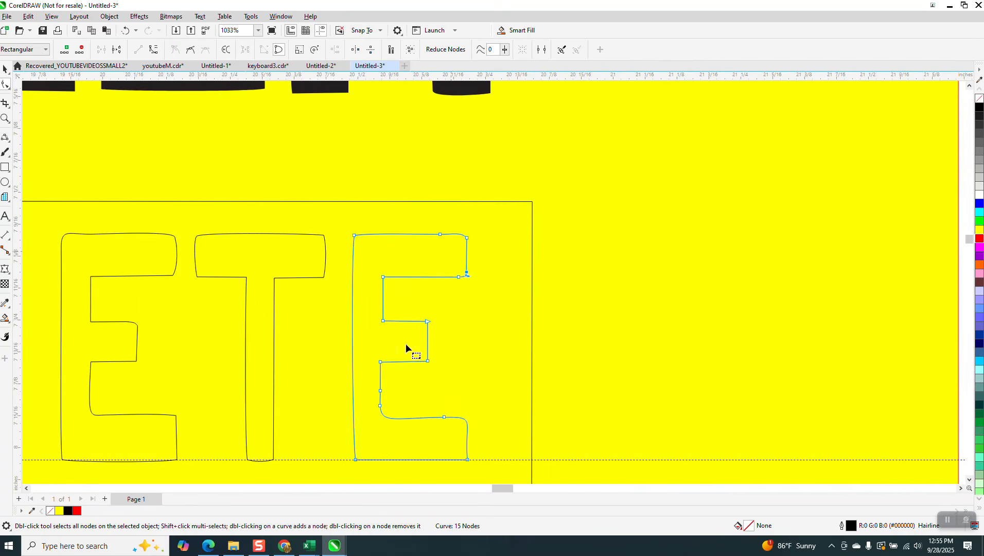
double_click(381, 393)
scroll(402, 392, down, 4)
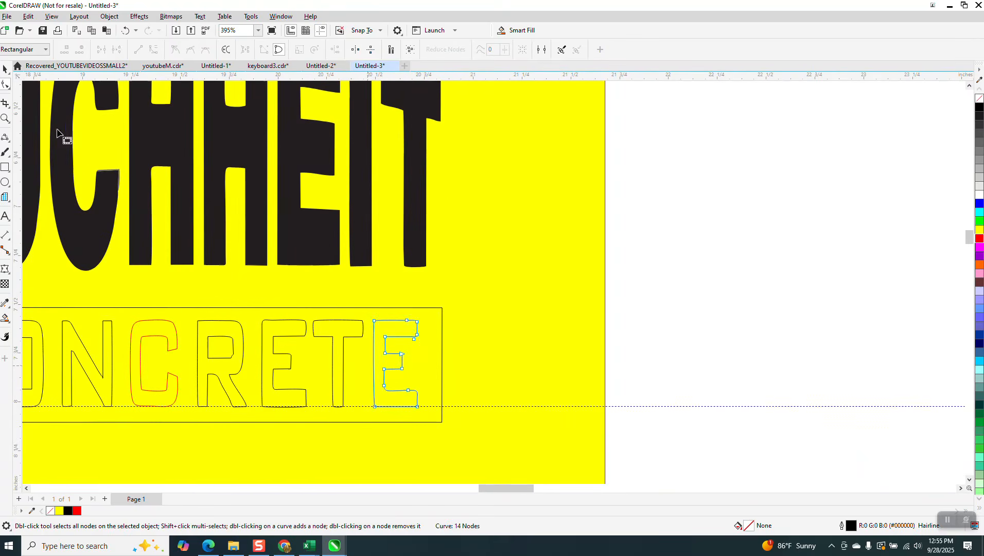
Give the traced E a red outline and move it over the middle E.
click(5, 70)
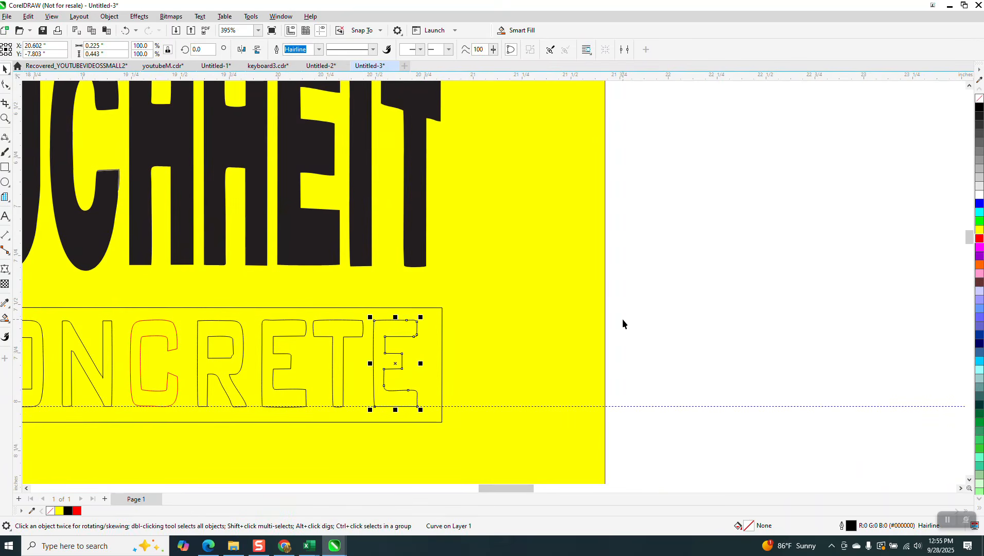
right_click(979, 242)
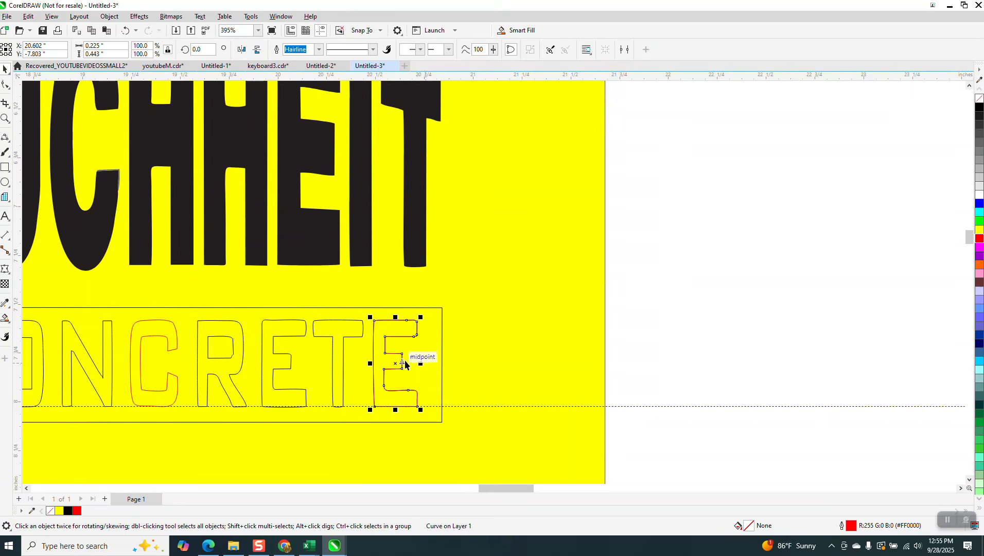
drag(405, 364, 282, 362)
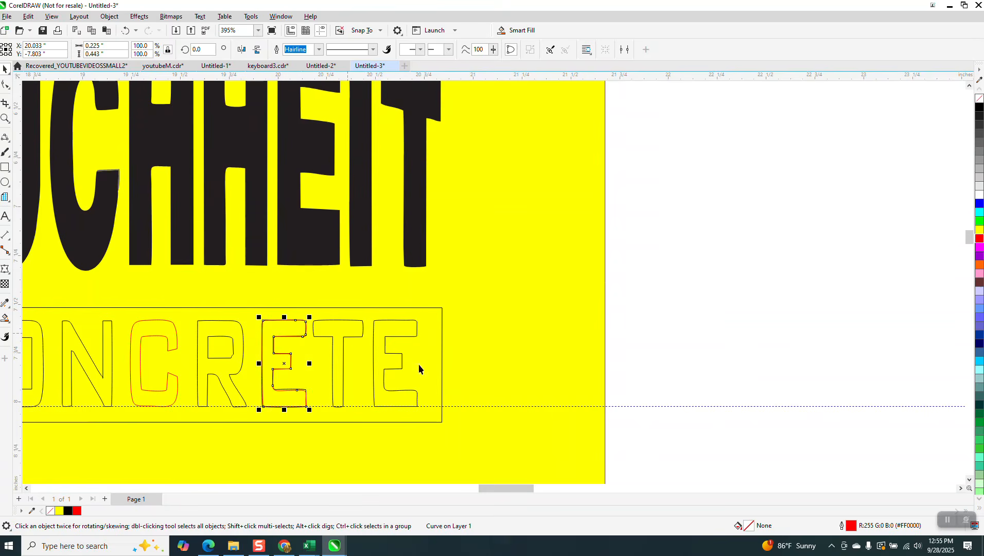
click(622, 331)
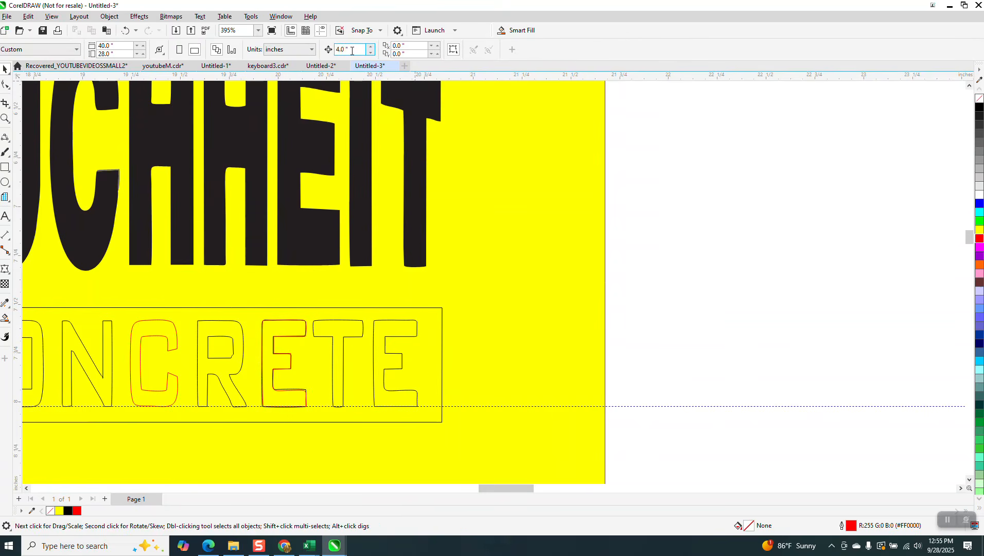
Nudge the red E 2 inches aside, delete the black E, then nudge the red E back.
click(284, 319)
key(Right)
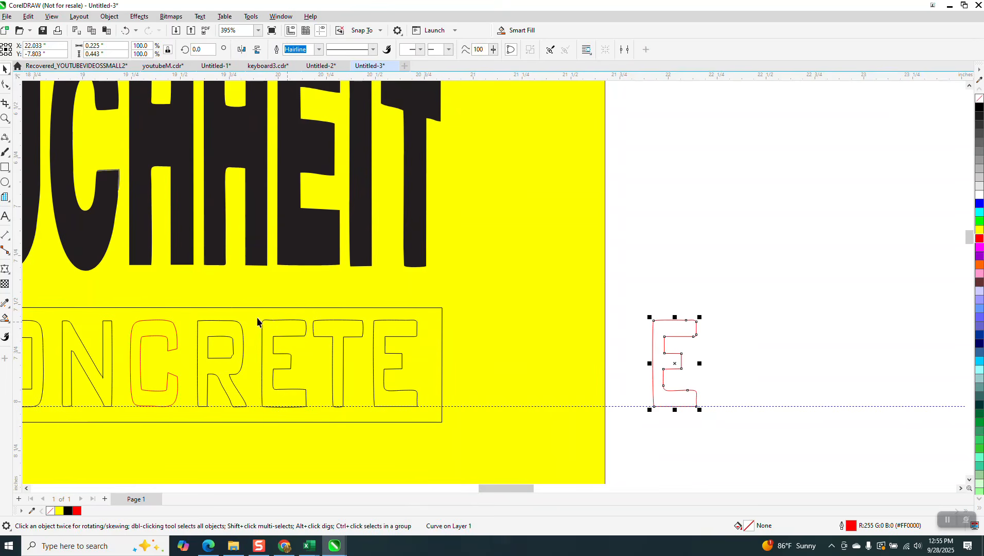
click(283, 338)
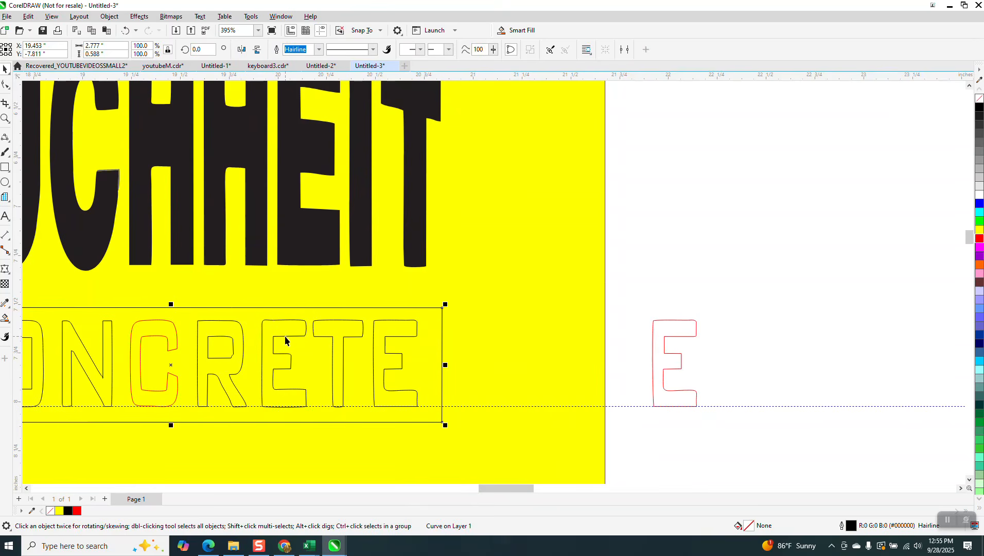
ctrl+click(286, 336)
key(Delete)
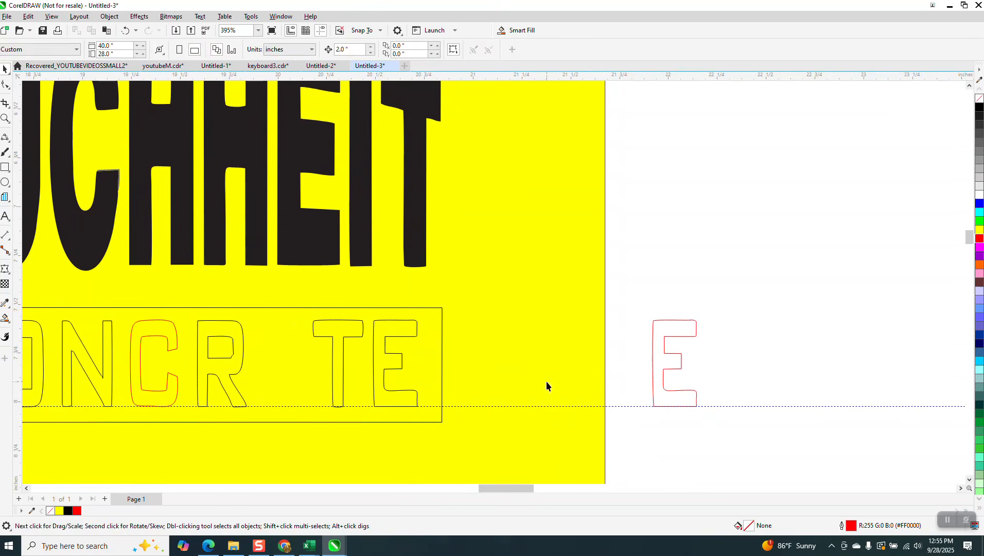
click(654, 395)
key(Left)
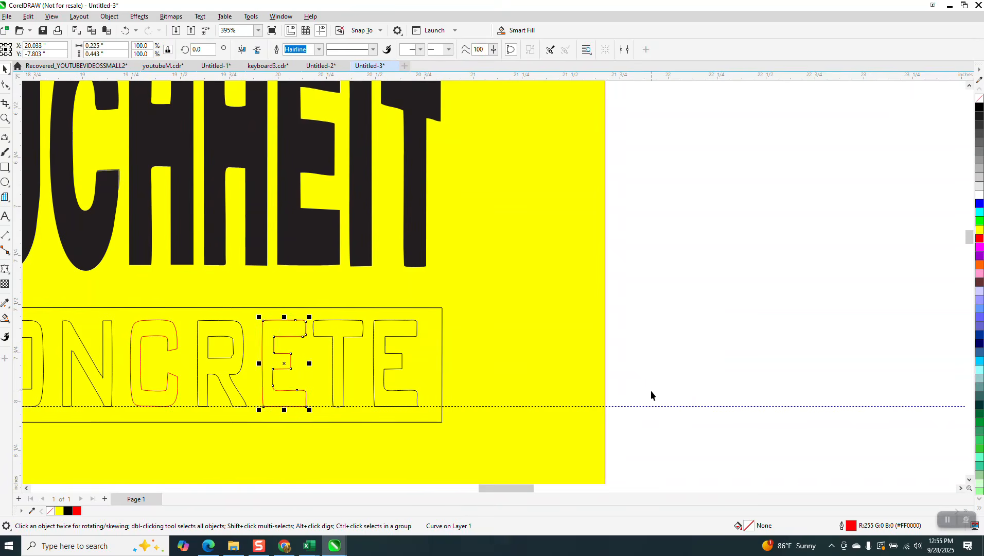
scroll(610, 458, down, 1)
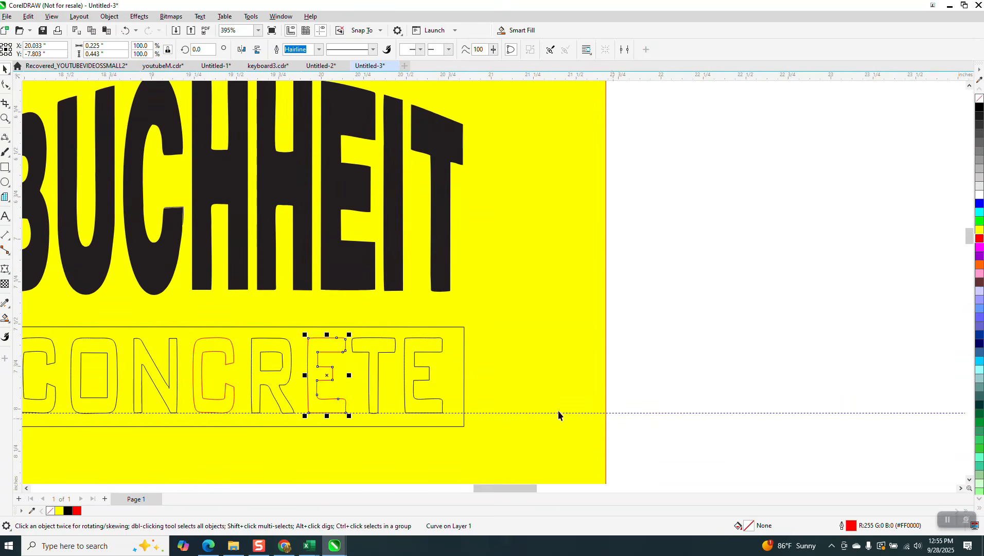
click(6, 118)
drag(219, 316, 298, 395)
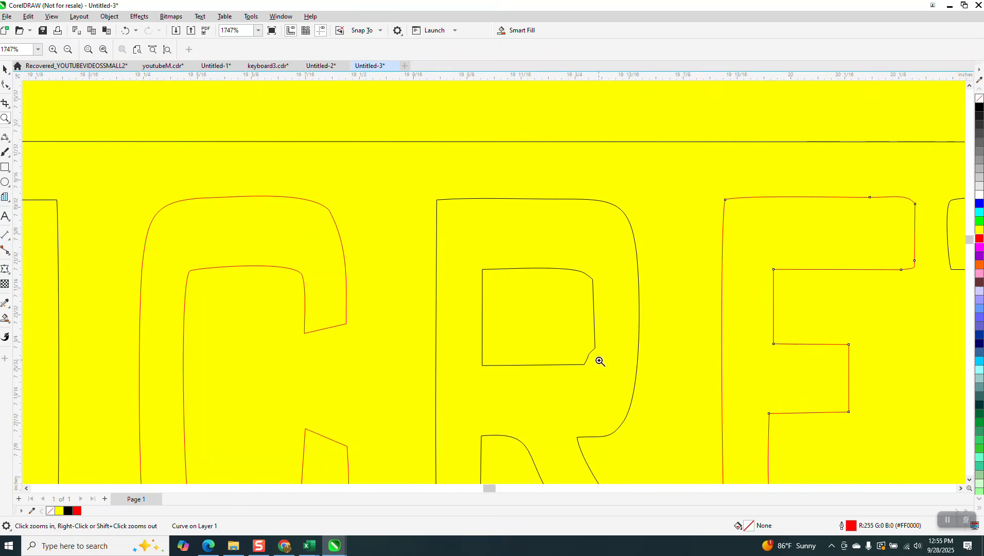
Move the corner node of the R's inner counter to square off its bottom-right corner.
click(5, 84)
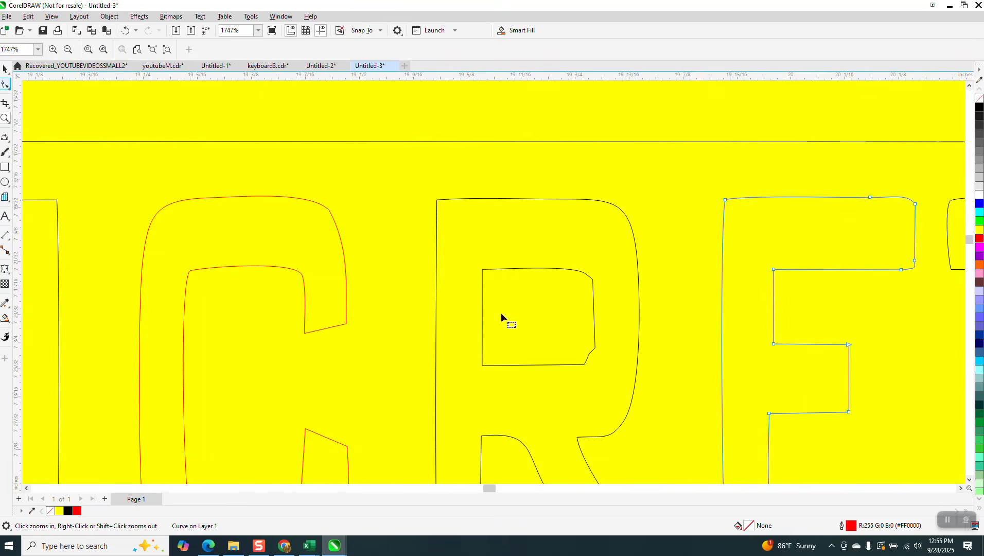
click(588, 361)
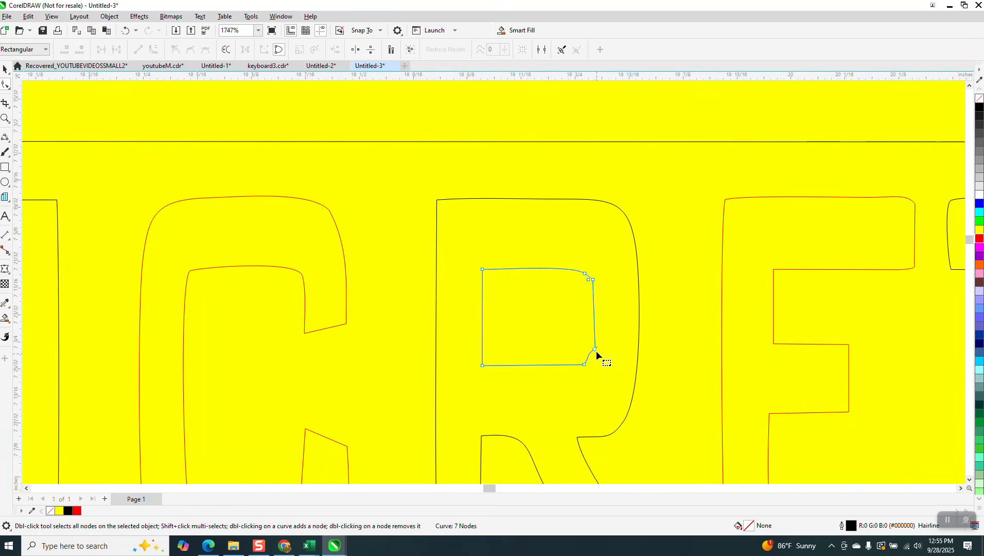
click(596, 353)
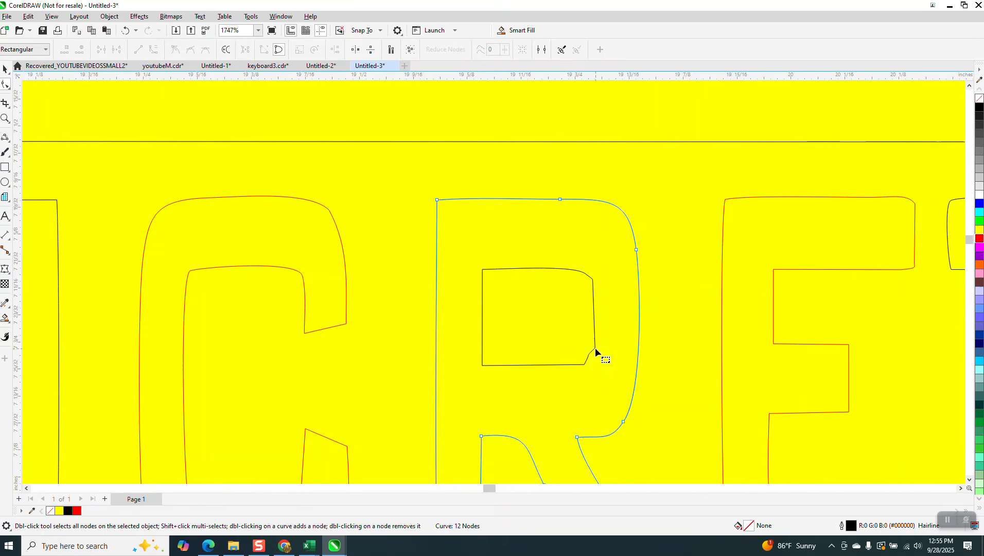
click(595, 352)
drag(588, 367, 595, 365)
click(567, 383)
scroll(530, 356, down, 3)
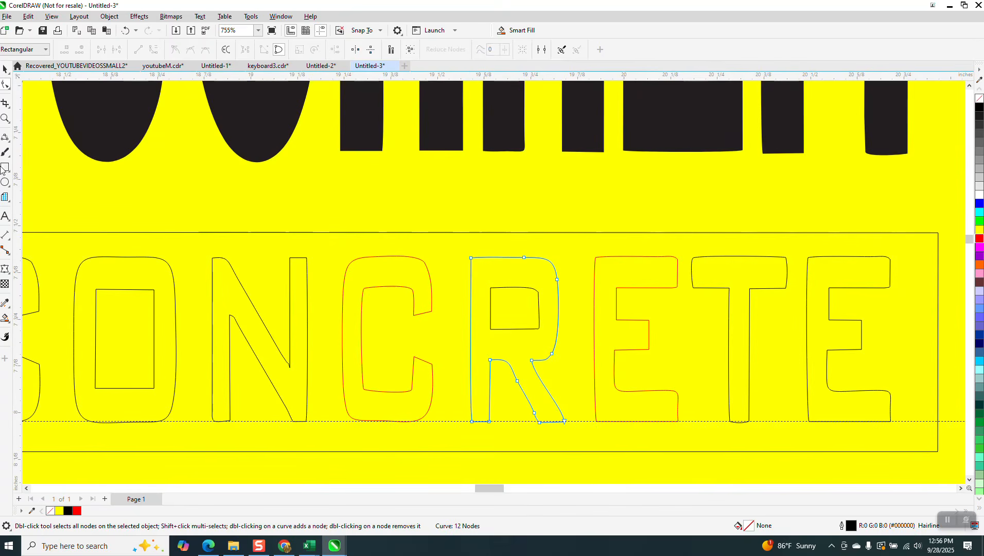
click(5, 118)
click(295, 373)
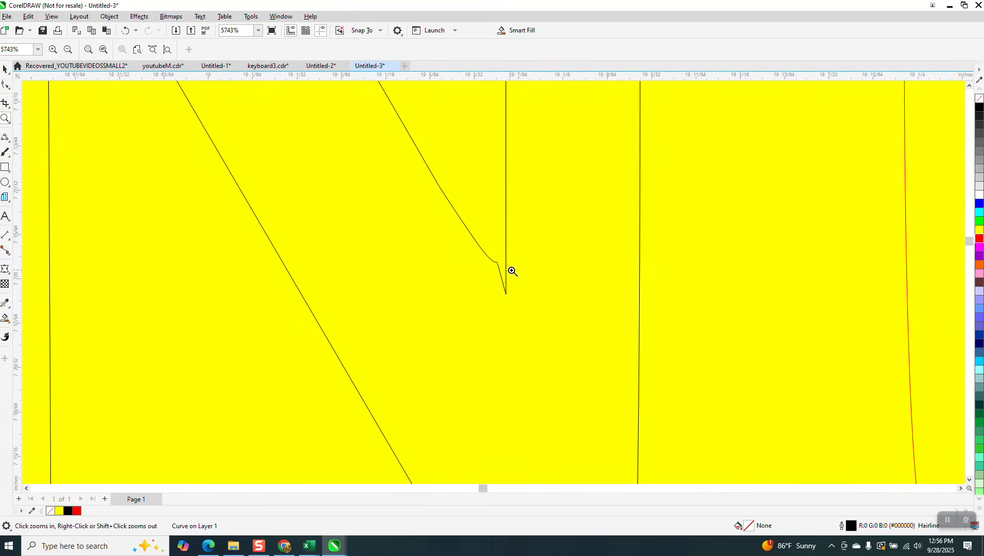
Delete the nodes forming the N's notch and adjust the handle to straighten the diagonal.
click(6, 84)
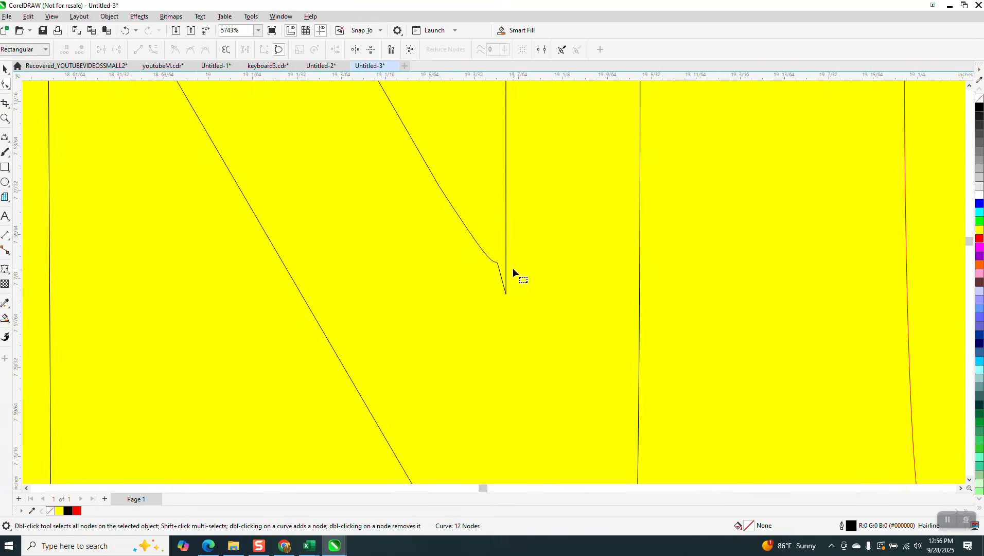
click(501, 265)
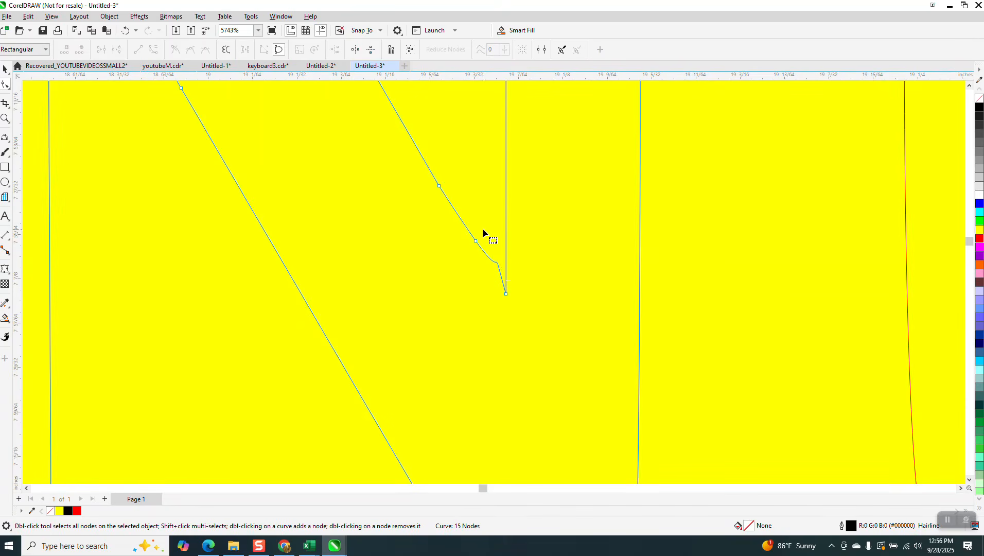
drag(482, 229, 466, 266)
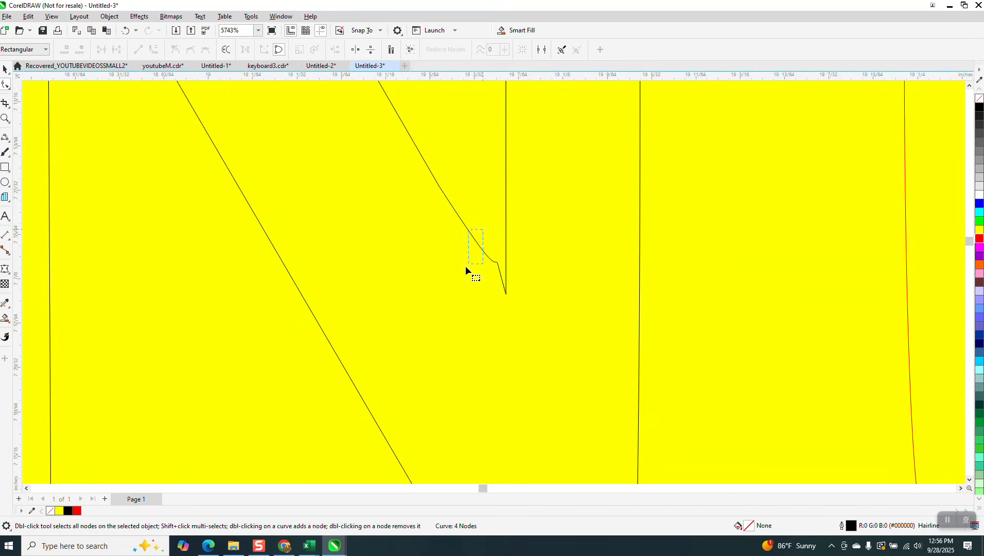
click(499, 265)
key(Delete)
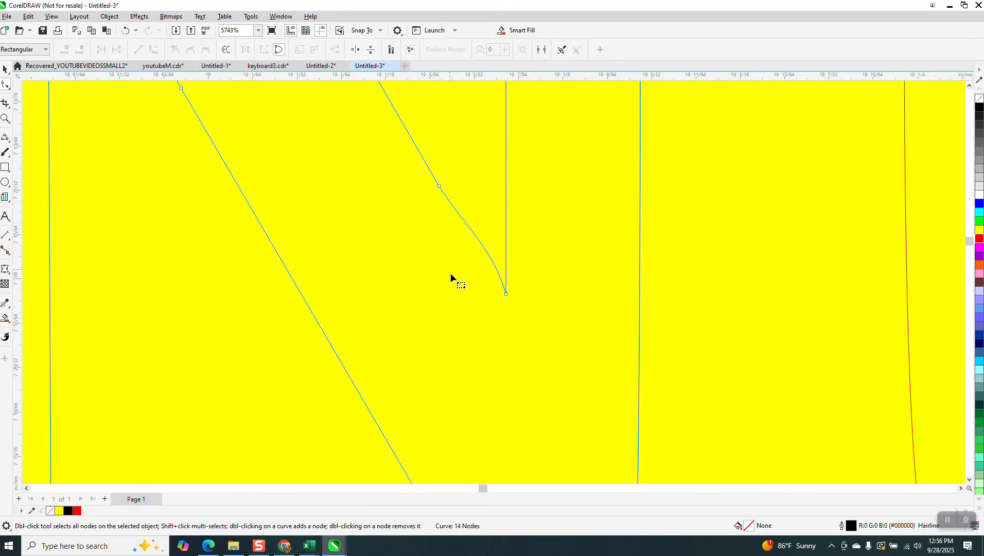
click(507, 295)
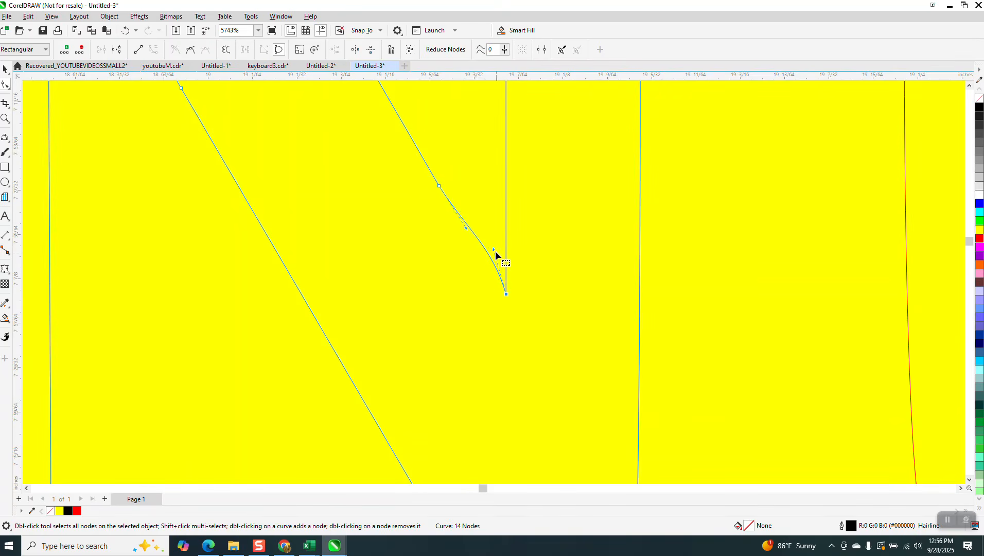
drag(495, 251, 479, 265)
scroll(448, 281, down, 4)
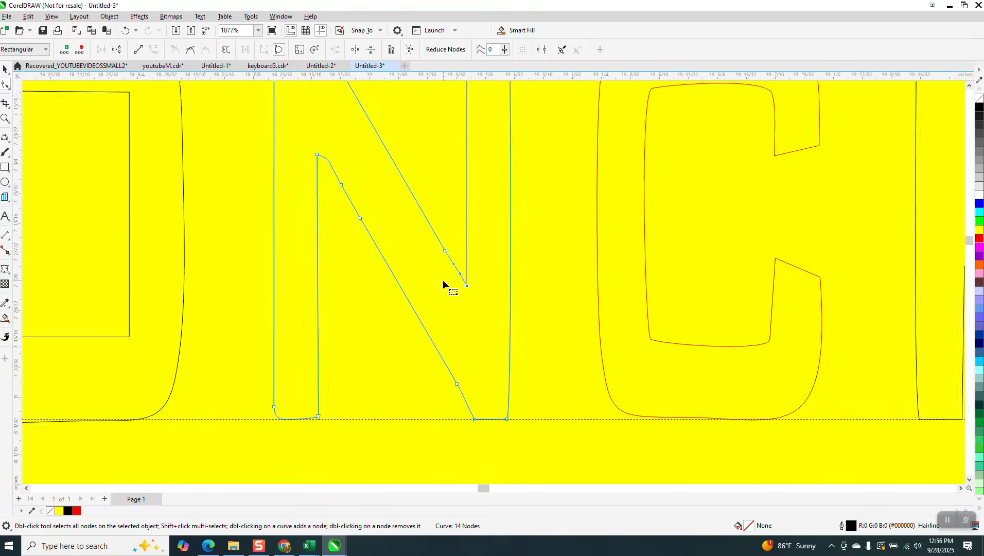
Remove surplus nodes along the N's diagonals and straighten its inner stroke, leaving 11 nodes.
drag(383, 192, 383, 222)
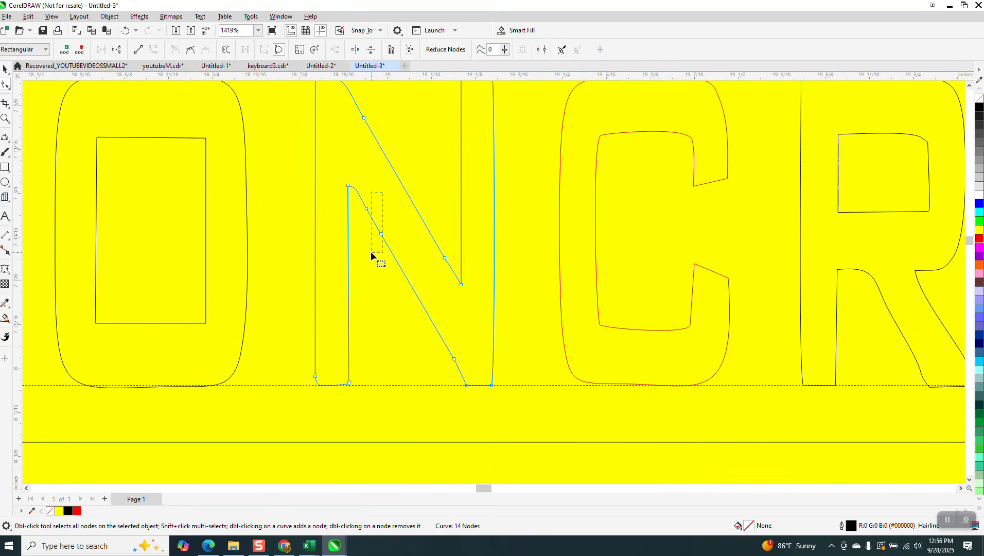
key(Delete)
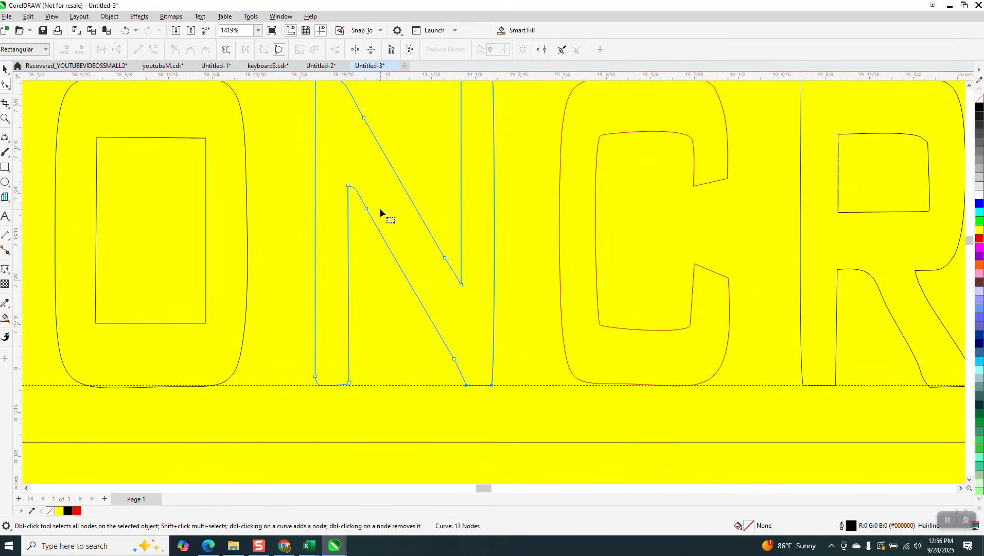
drag(361, 224, 361, 224)
key(Delete)
double_click(454, 360)
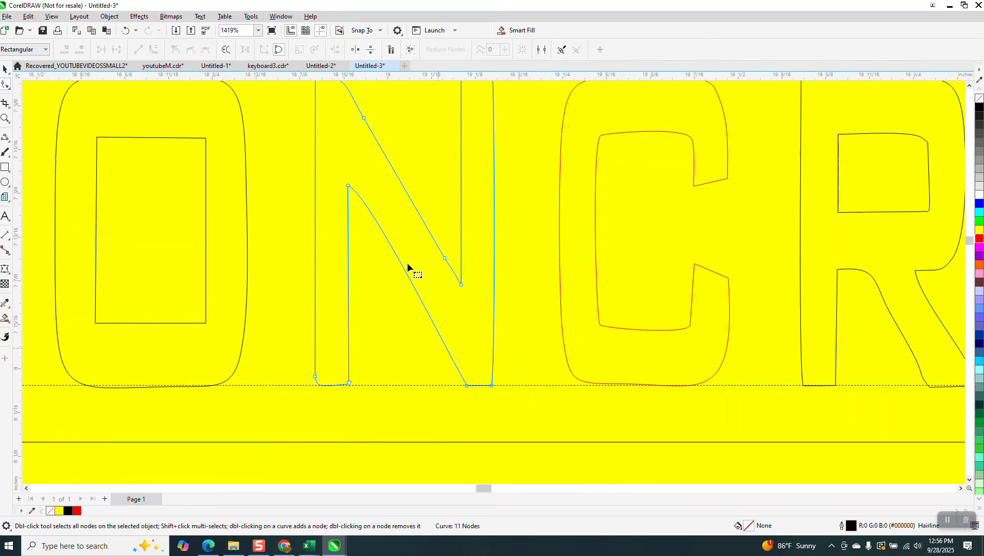
scroll(408, 267, down, 1)
click(357, 197)
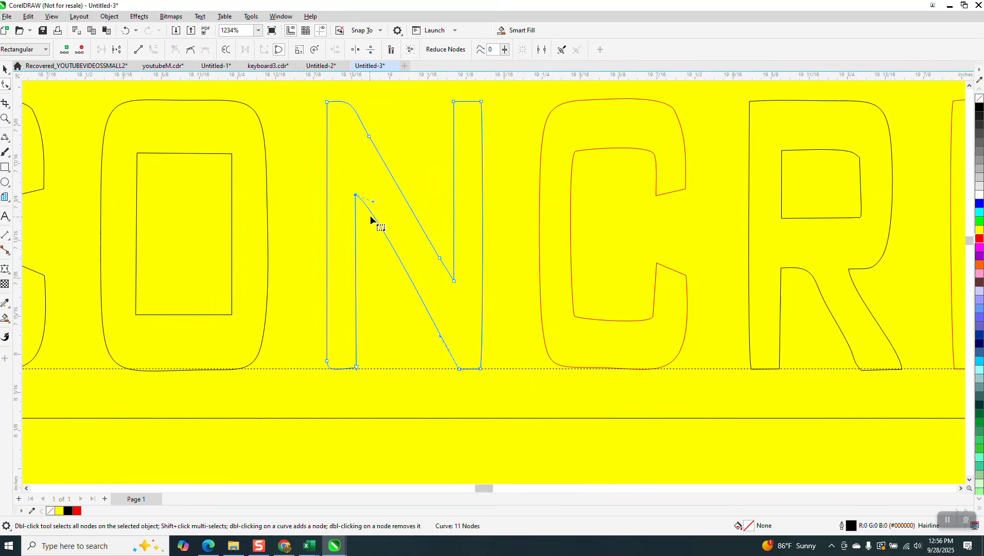
drag(377, 204, 375, 216)
scroll(410, 329, down, 3)
scroll(404, 316, down, 3)
scroll(385, 330, down, 3)
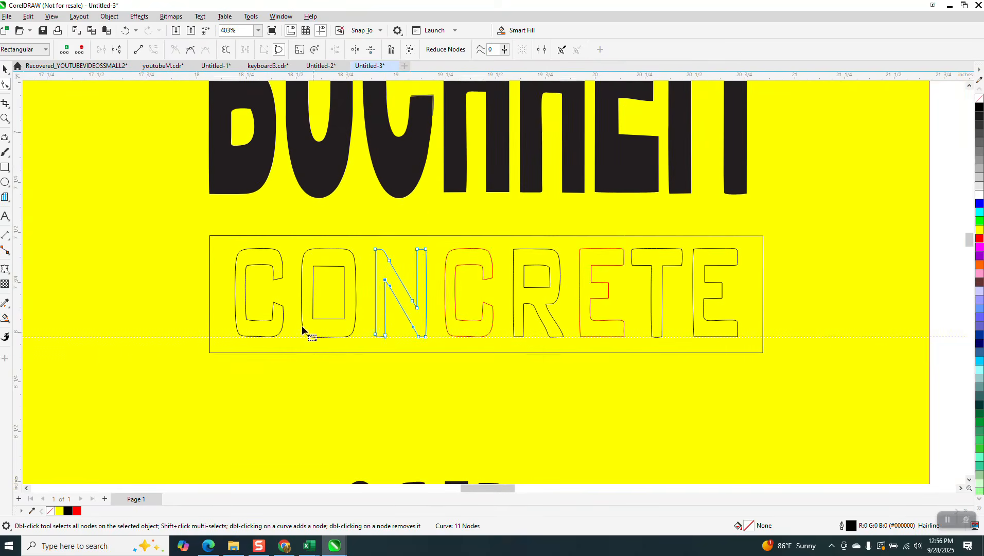
scroll(289, 345, down, 2)
Smart-fill the panel around CONCRETE and the O and R counters with black.
key(space)
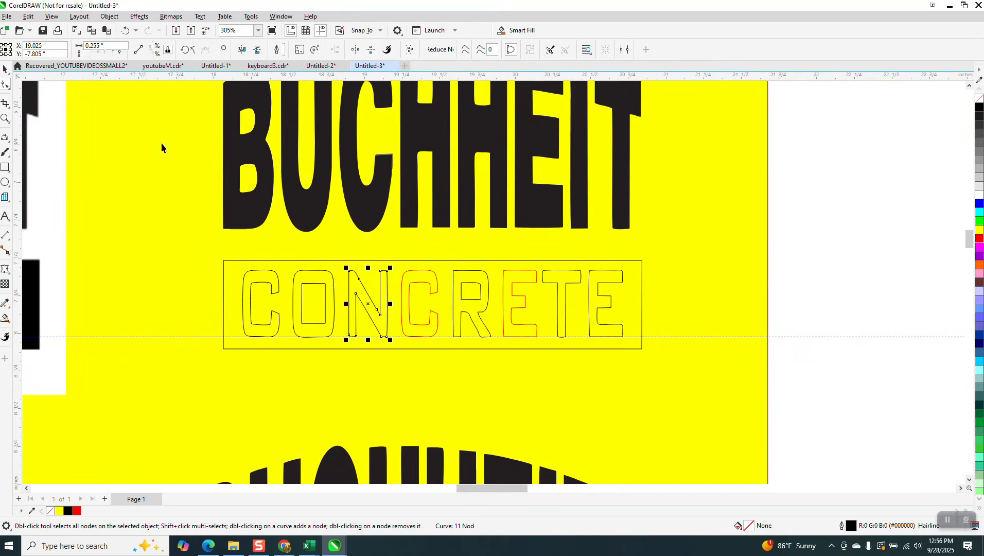
scroll(455, 337, down, 1)
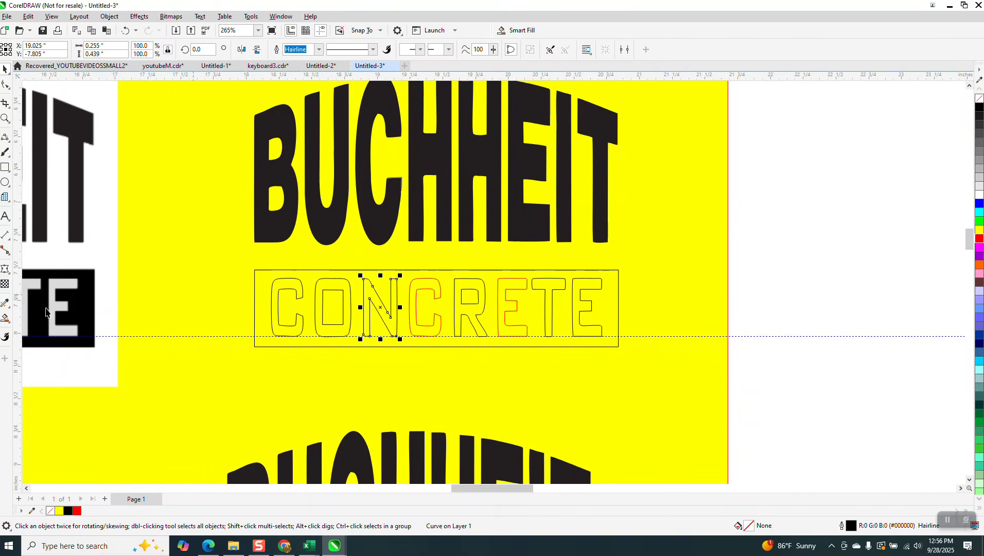
click(11, 324)
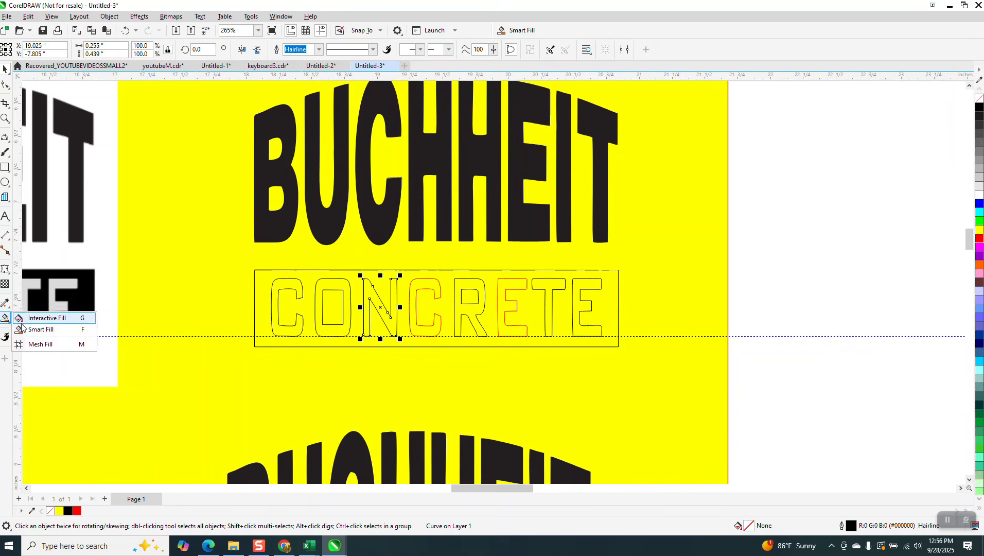
click(30, 330)
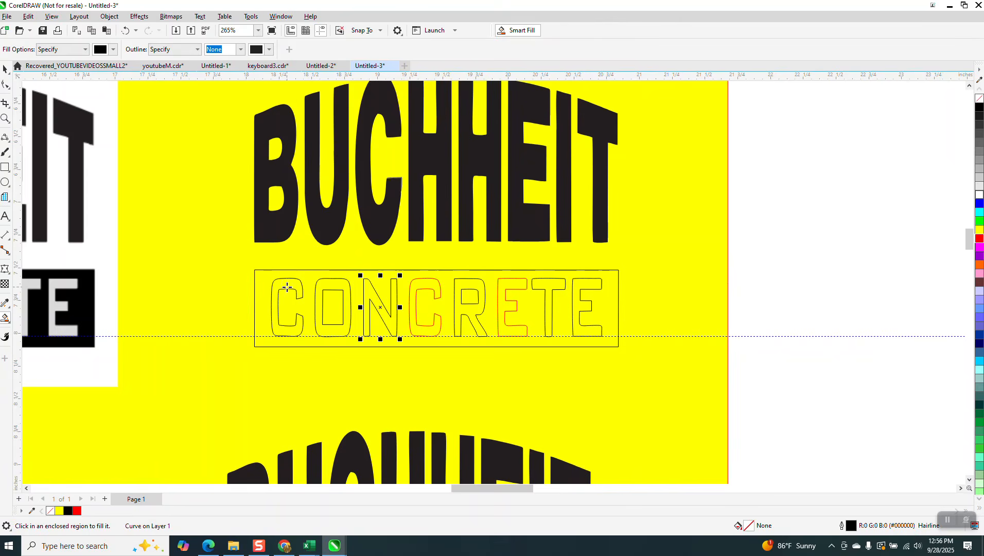
click(264, 276)
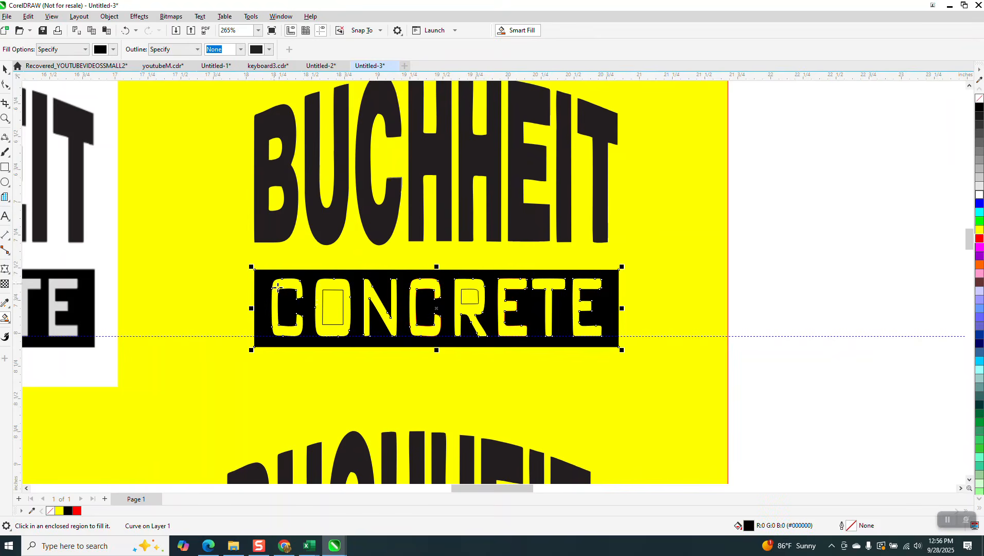
click(340, 304)
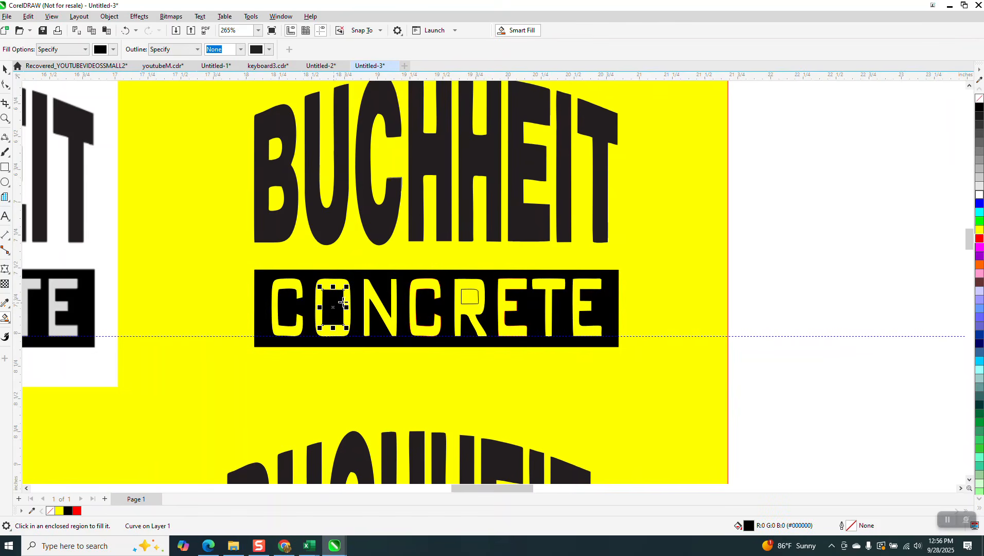
click(477, 301)
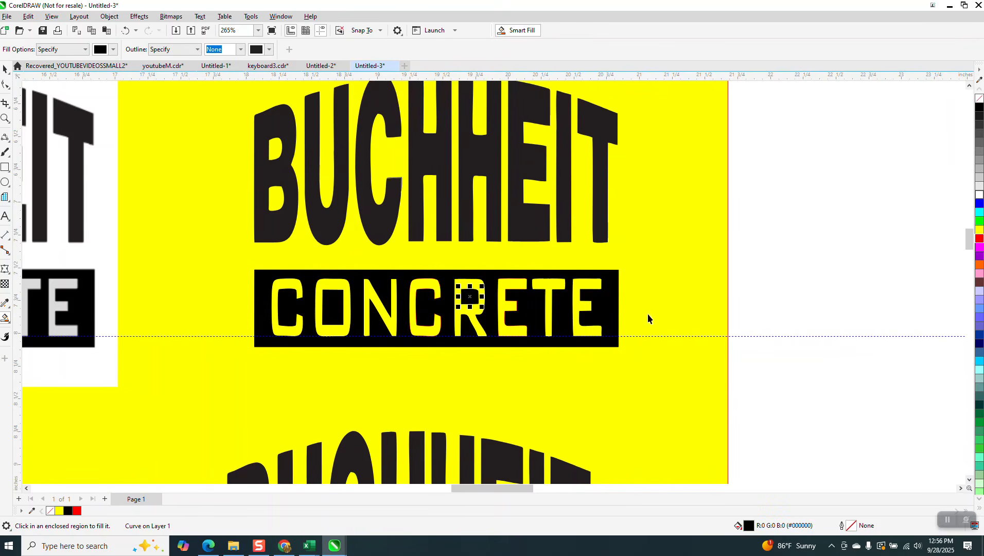
Remove the outlines from all the CONCRETE letter pieces and the panel.
key(space)
drag(750, 258, 214, 361)
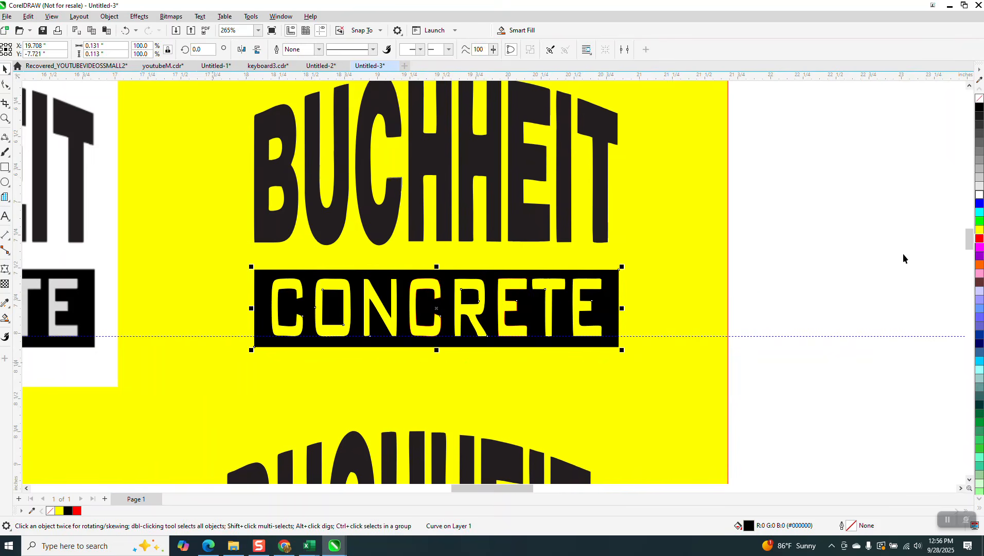
right_click(979, 100)
Delete the small stray grey sliver beside the C.
click(831, 216)
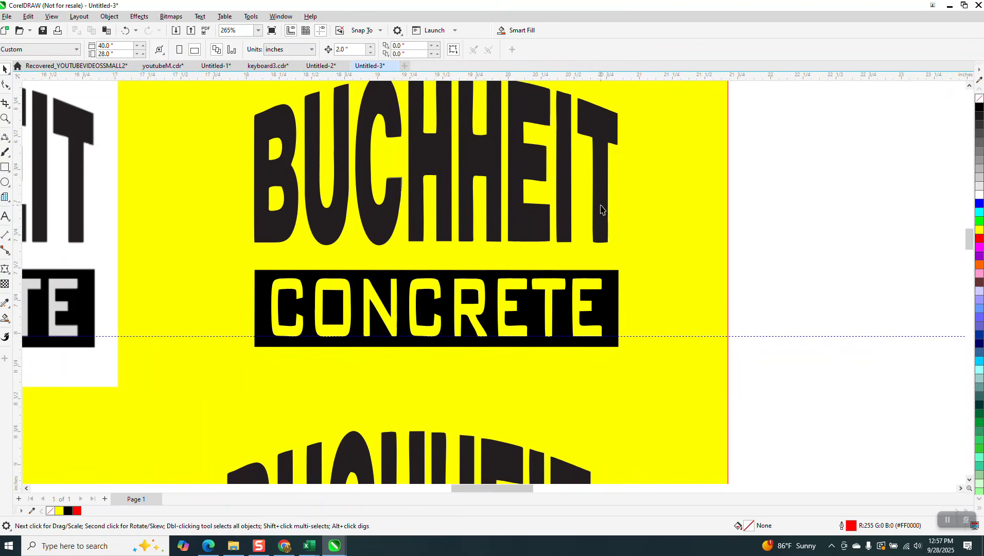
click(5, 118)
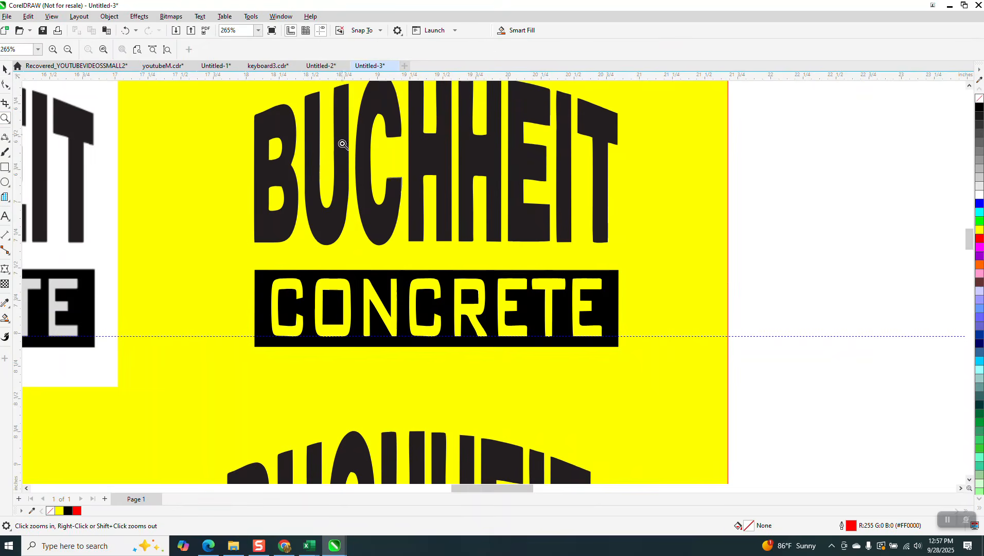
drag(338, 136, 430, 235)
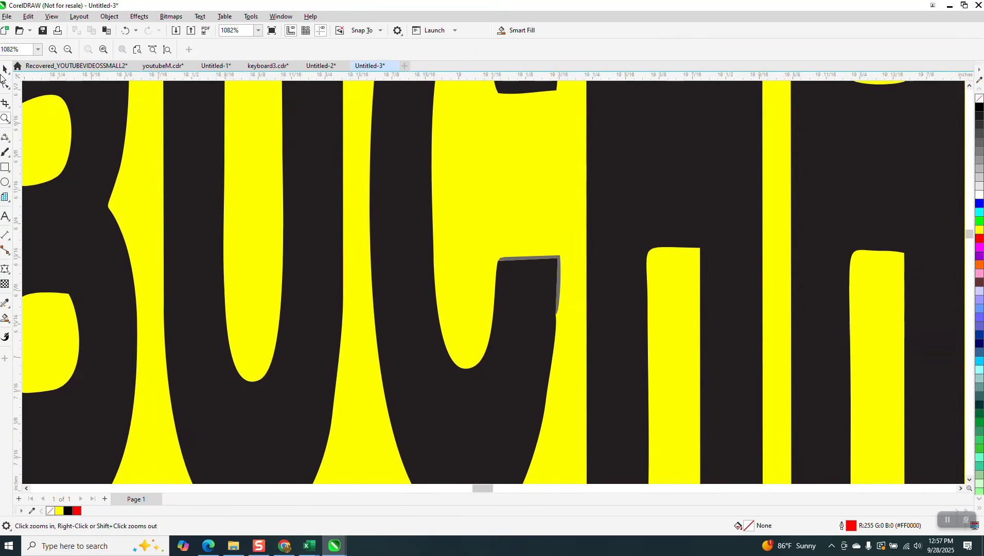
click(5, 69)
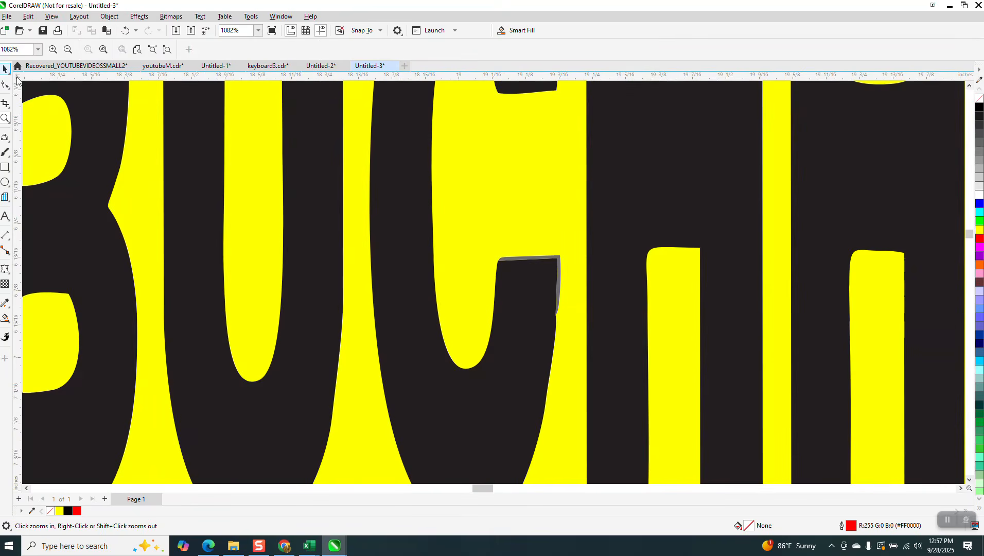
click(560, 273)
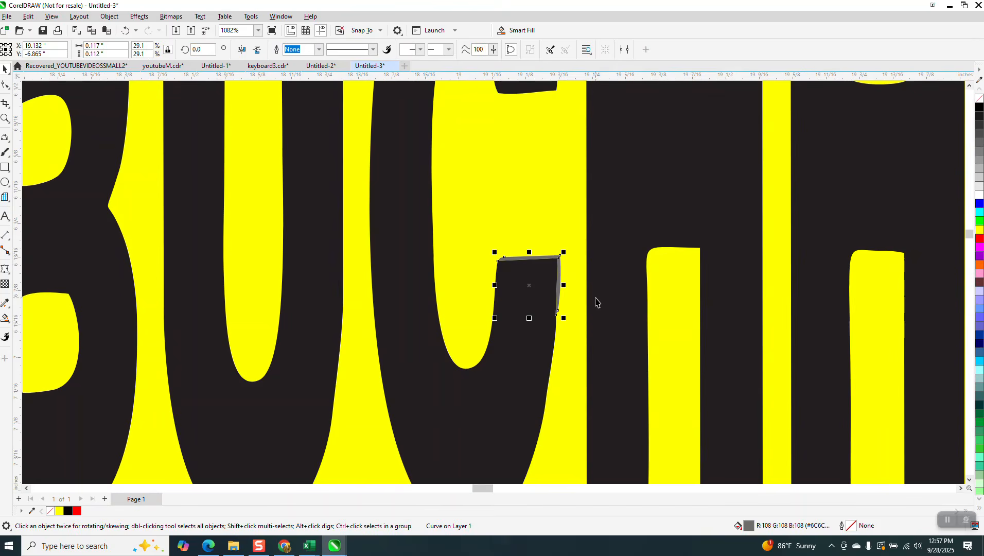
key(Escape)
Strip the black fill from all eight BUCHHEIT letters, leaving only outlines.
scroll(570, 286, down, 4)
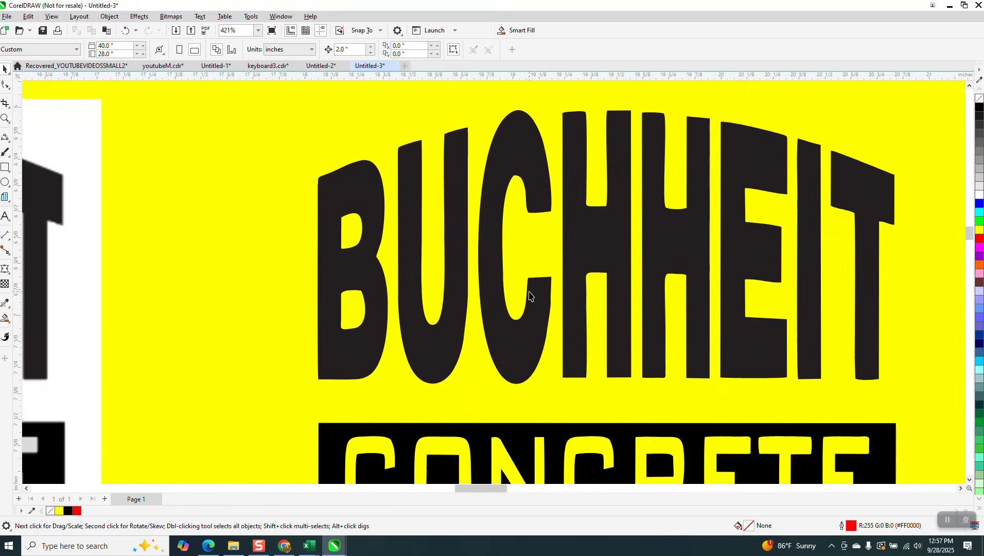
scroll(503, 264, down, 3)
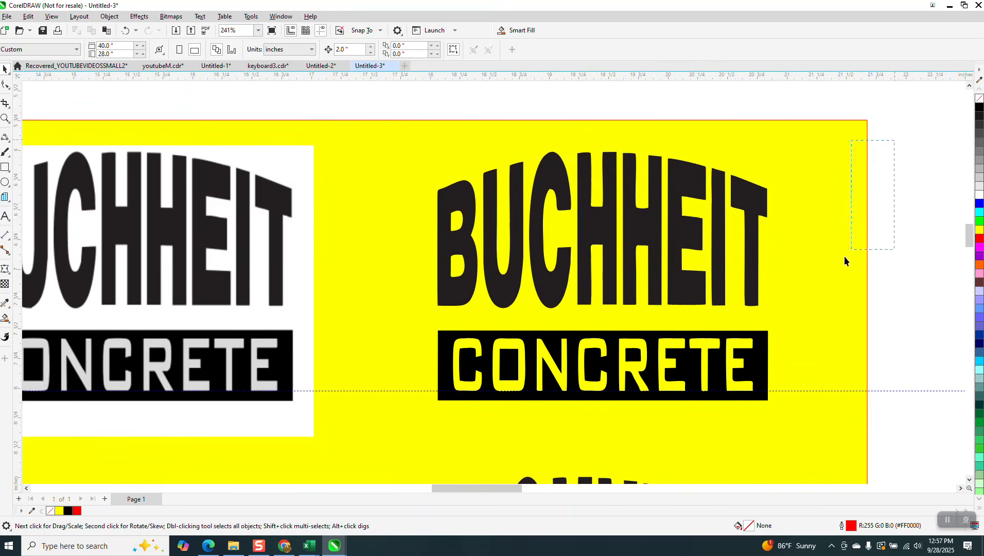
drag(845, 256, 388, 318)
click(981, 103)
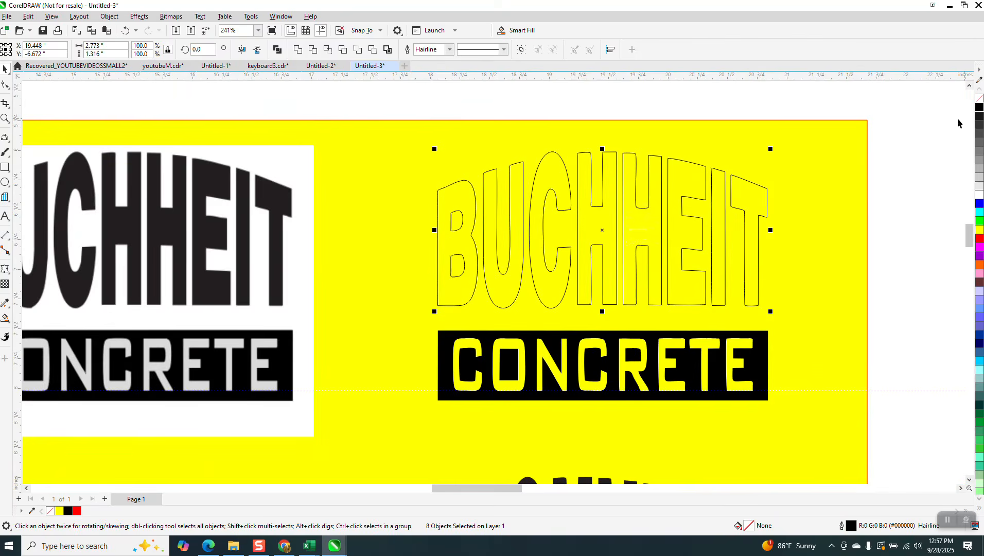
Smart-fill each BUCHHEIT letter (B, U, C, H, H, E, I, T) with solid black.
click(5, 118)
click(664, 266)
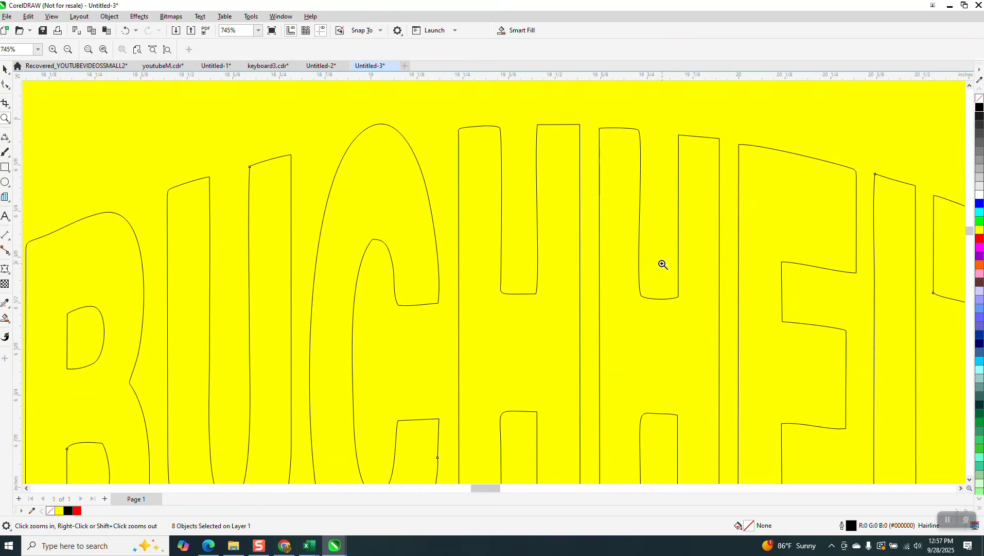
scroll(521, 176, down, 2)
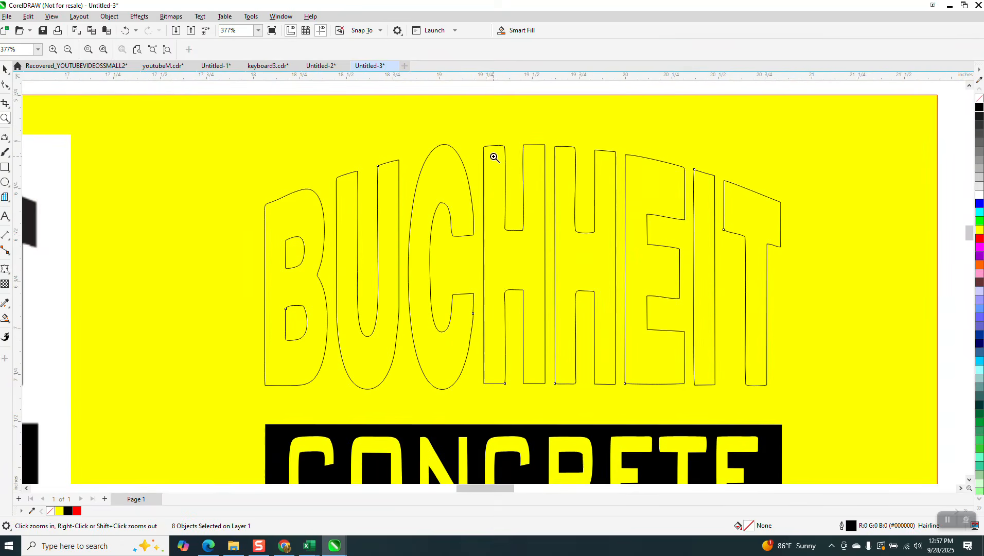
scroll(491, 157, down, 1)
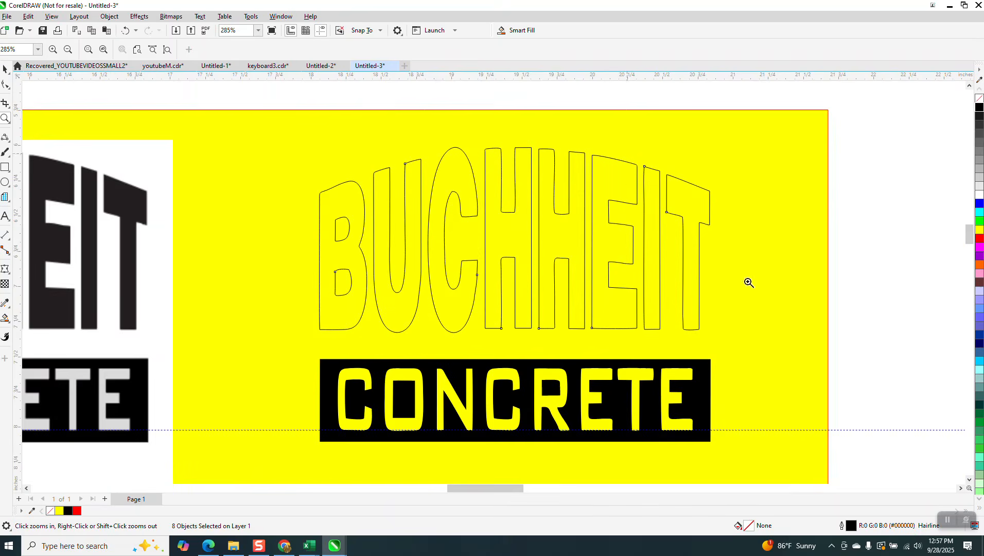
scroll(750, 283, up, 3)
scroll(509, 198, down, 1)
scroll(509, 193, down, 1)
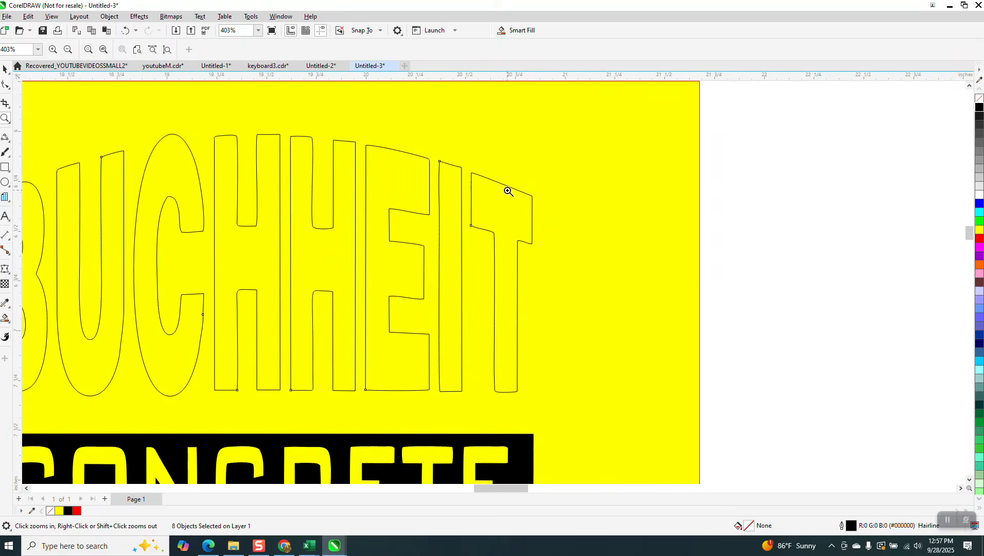
scroll(509, 191, down, 3)
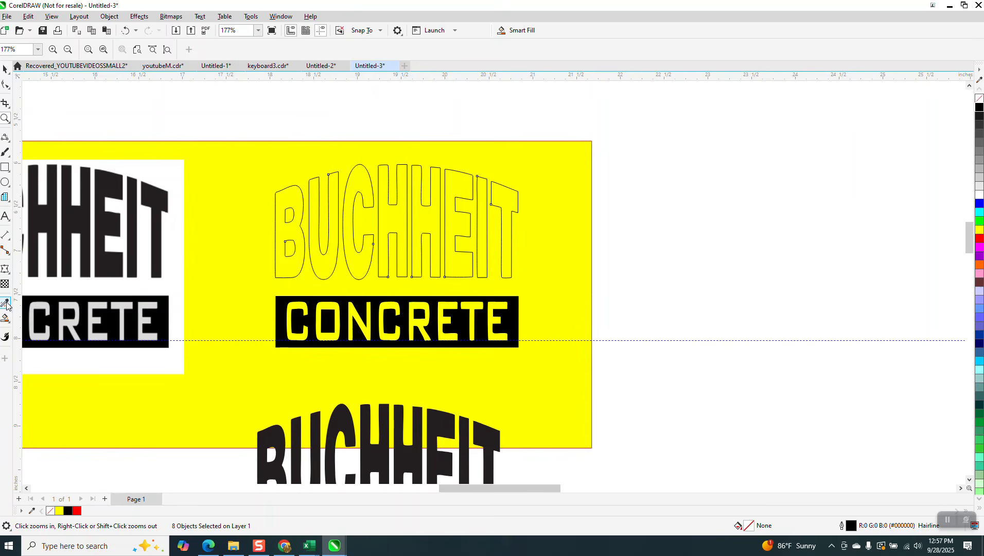
click(5, 318)
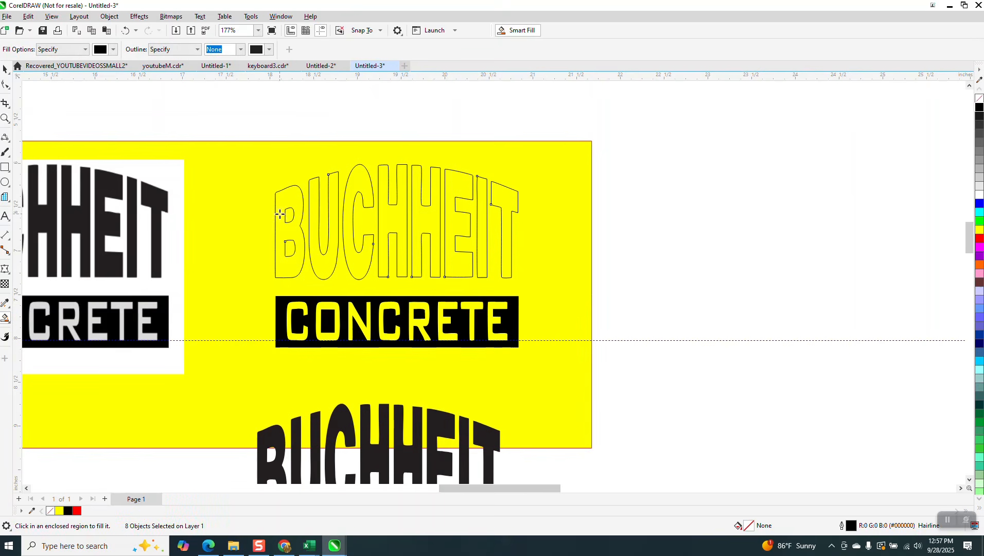
click(279, 214)
click(317, 203)
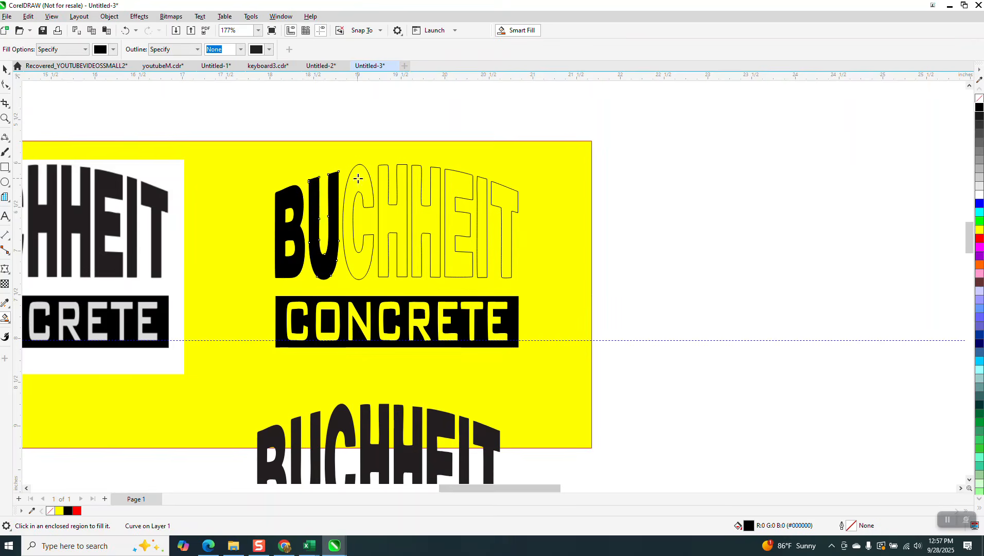
click(371, 194)
click(391, 212)
click(432, 217)
click(451, 184)
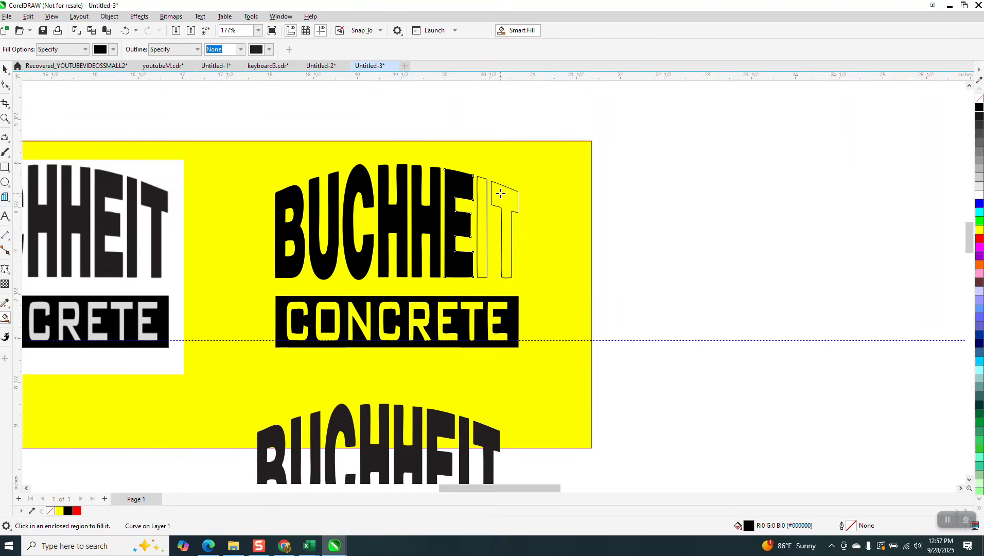
click(482, 194)
click(497, 194)
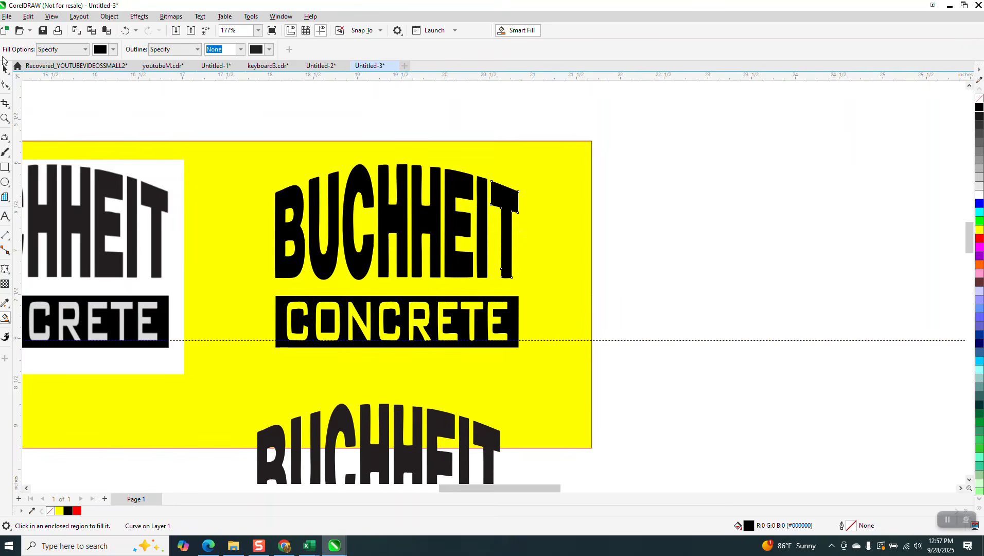
Remove the outlines from the refilled BUCHHEIT letters.
click(8, 69)
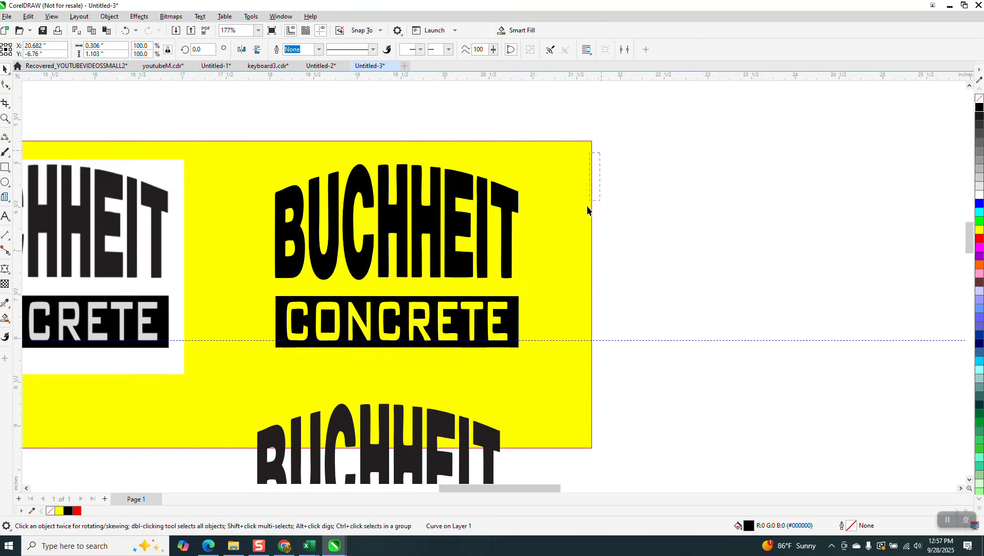
drag(600, 153, 246, 288)
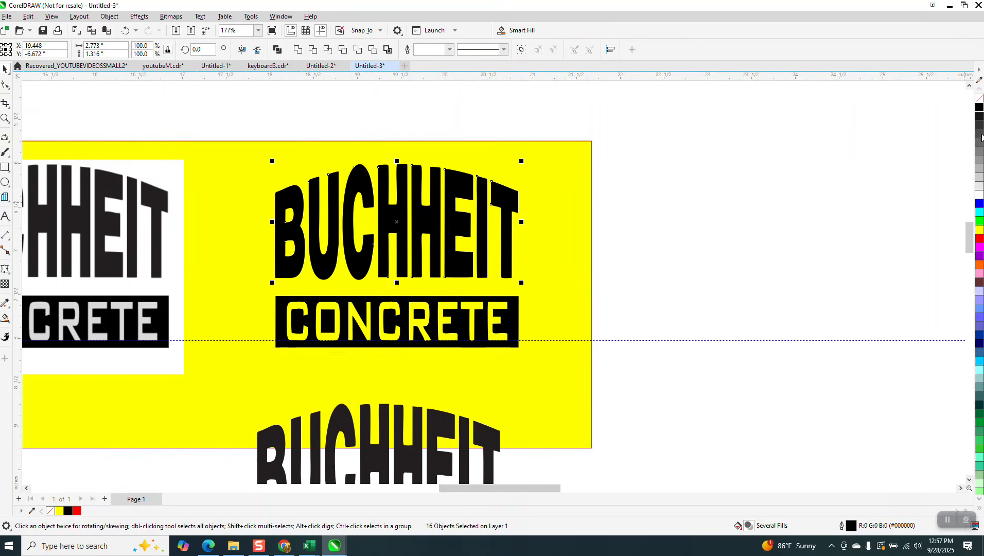
right_click(980, 98)
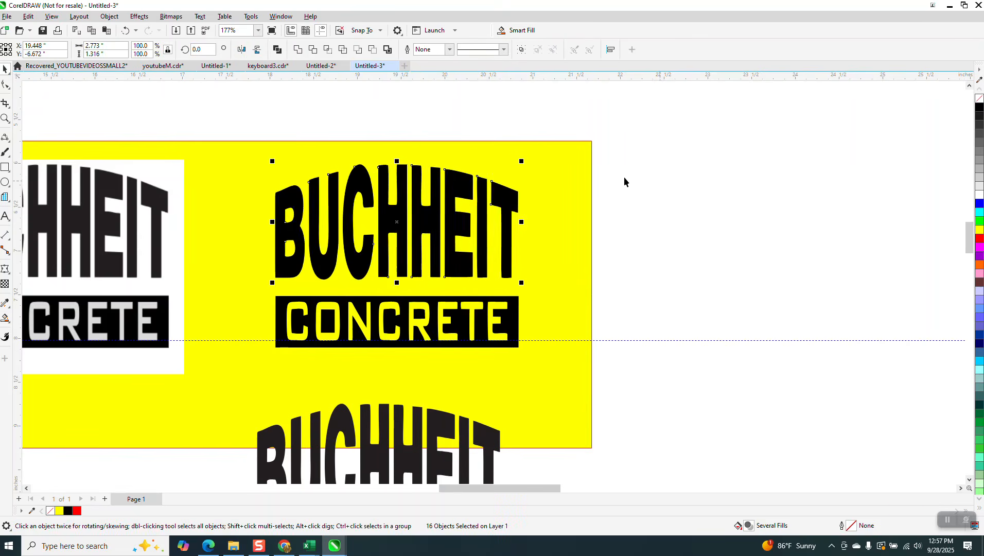
Group all 30 BUCHHEIT CONCRETE logo pieces with Ctrl+G.
scroll(623, 178, down, 2)
drag(346, 148, 590, 332)
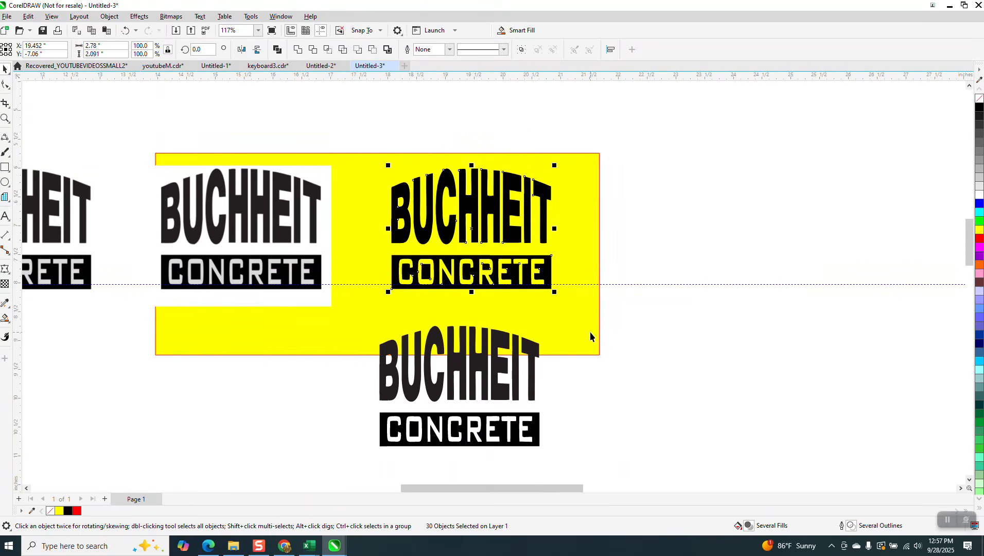
key(ctrl+g)
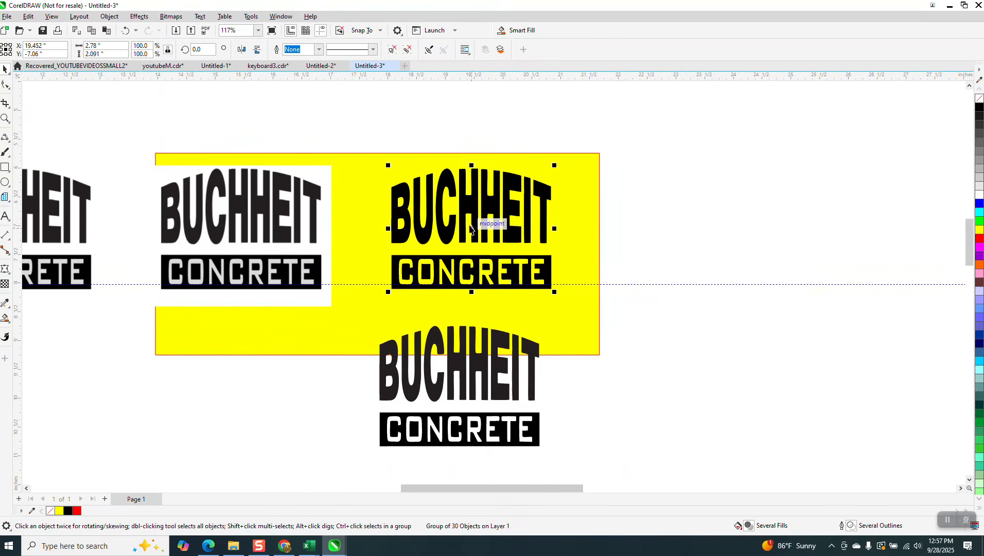
Move the grouped logo aside and back onto the yellow panel, then zoom in to check it.
drag(474, 232, 708, 220)
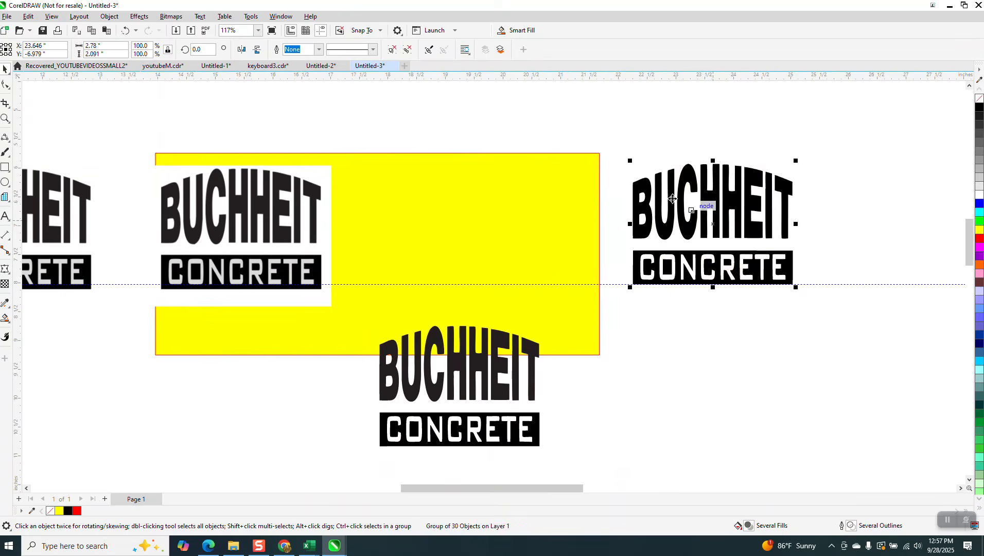
scroll(516, 193, down, 2)
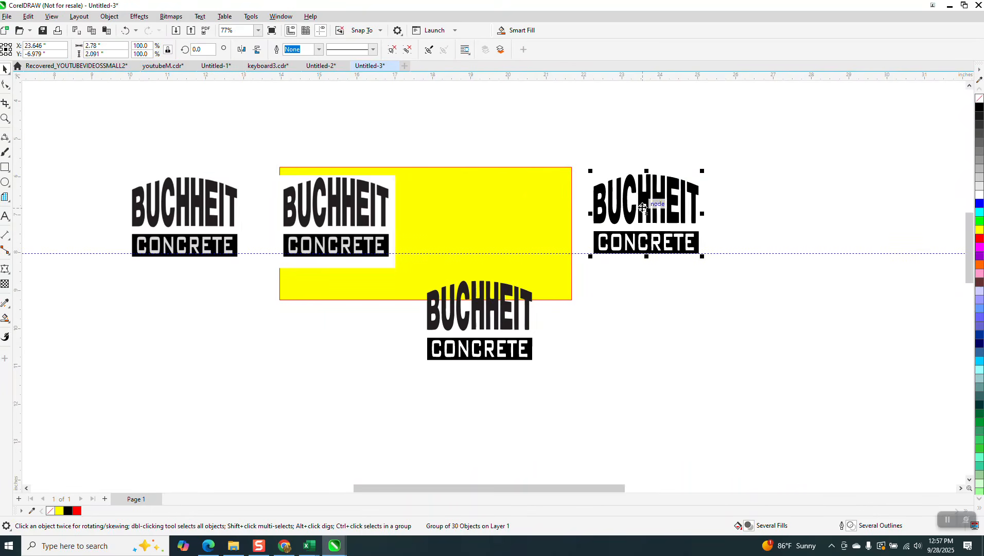
drag(637, 211, 481, 218)
click(6, 118)
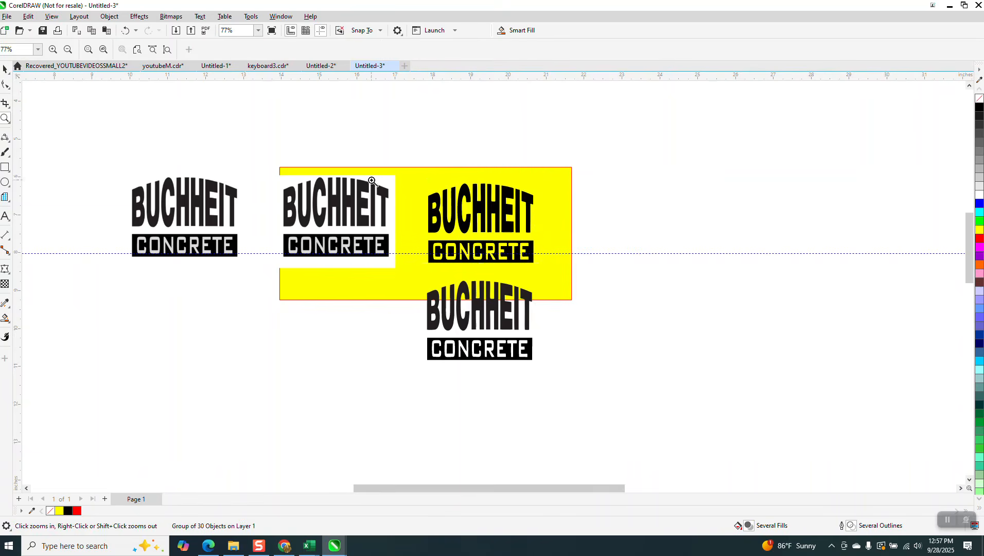
drag(372, 181, 583, 297)
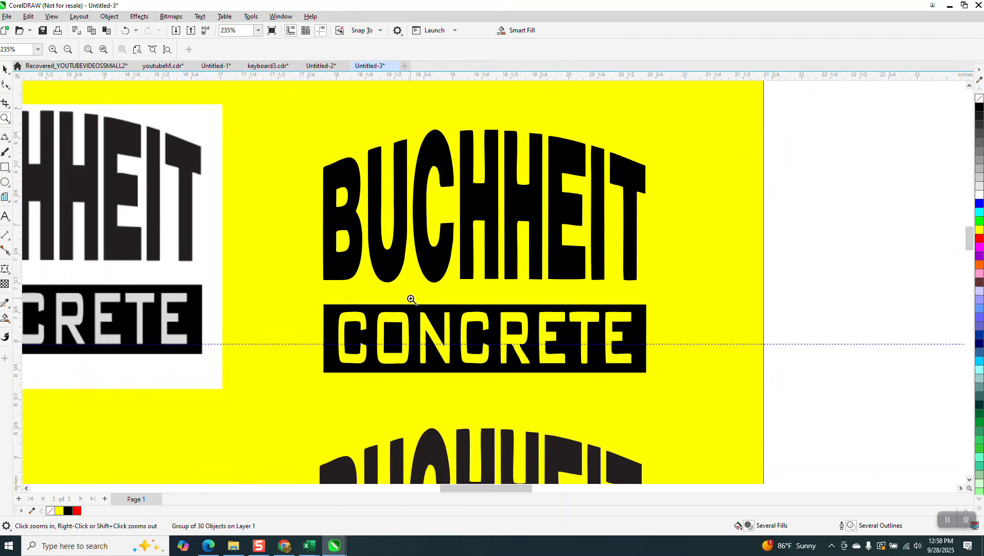
scroll(412, 299, down, 3)
scroll(422, 269, down, 1)
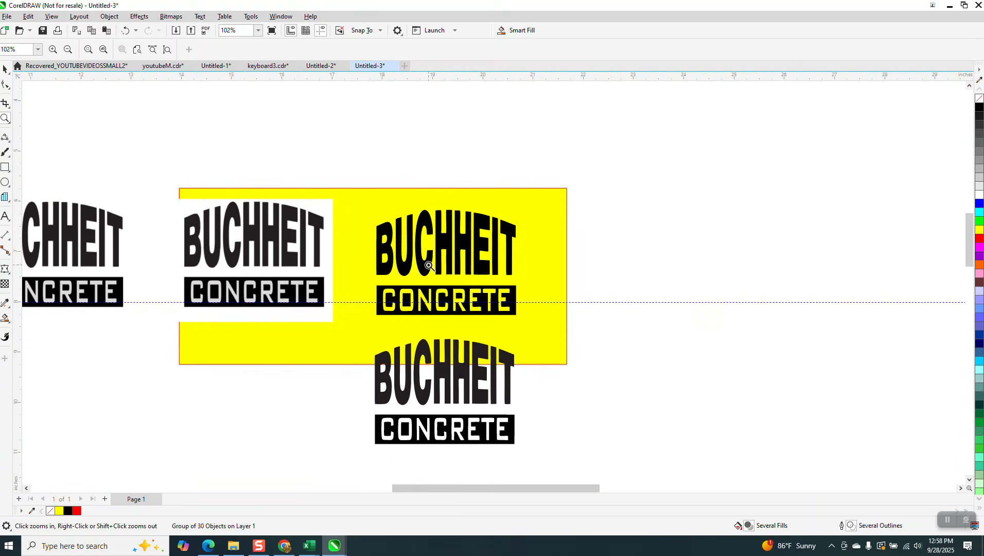